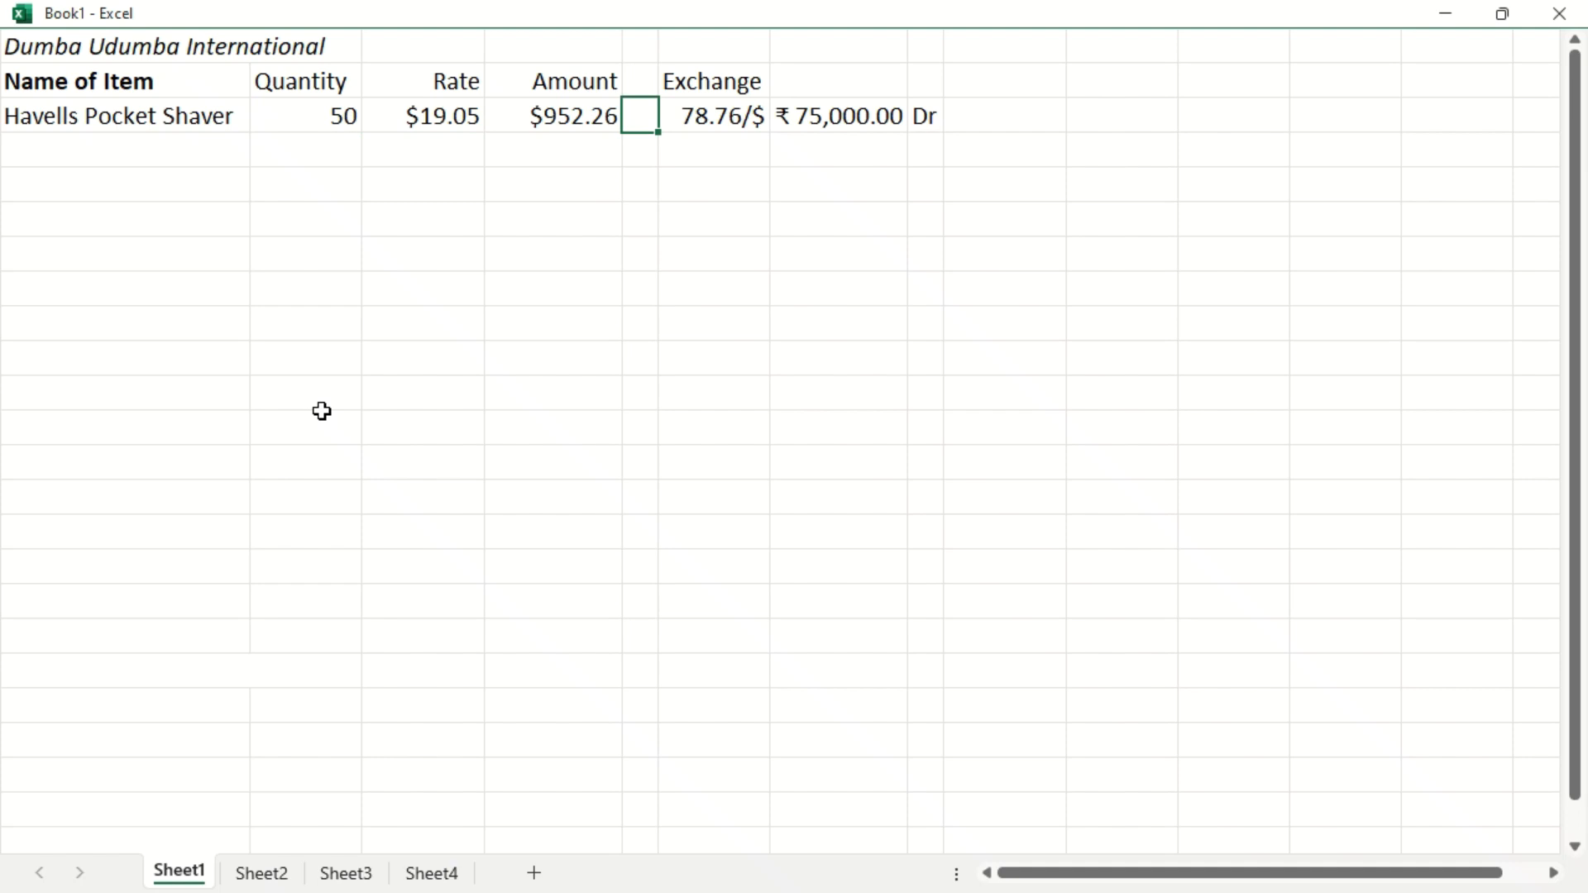
Step: Examine the Havells Pocket Shaver export line on Sheet1: its dollar amount, exchange rate and rupee equivalent
key("Left")
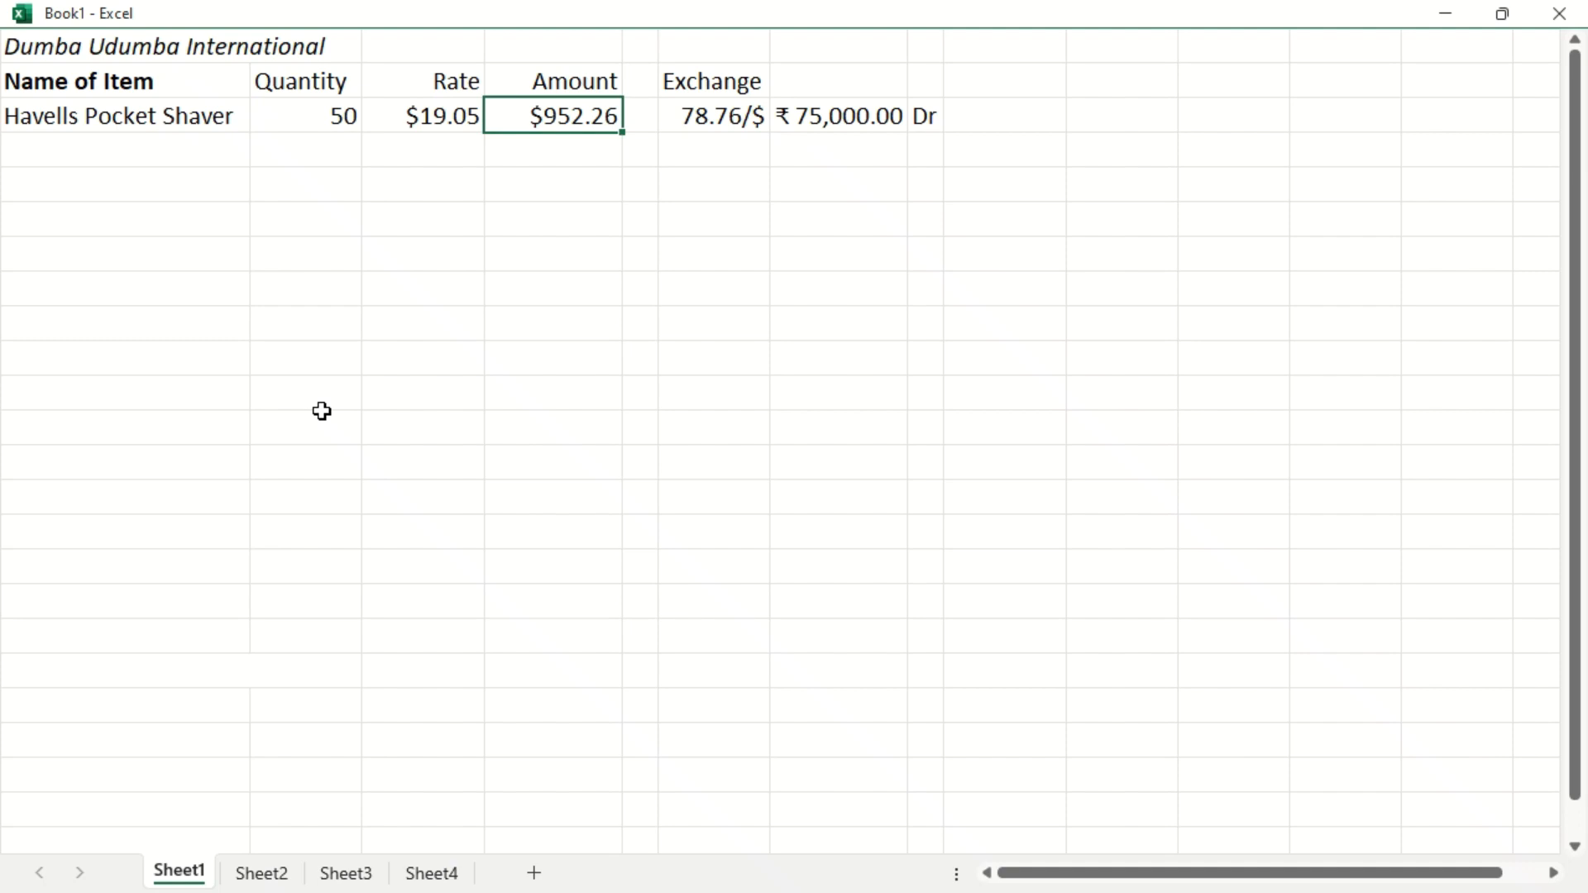
key("Right")
key("Right")
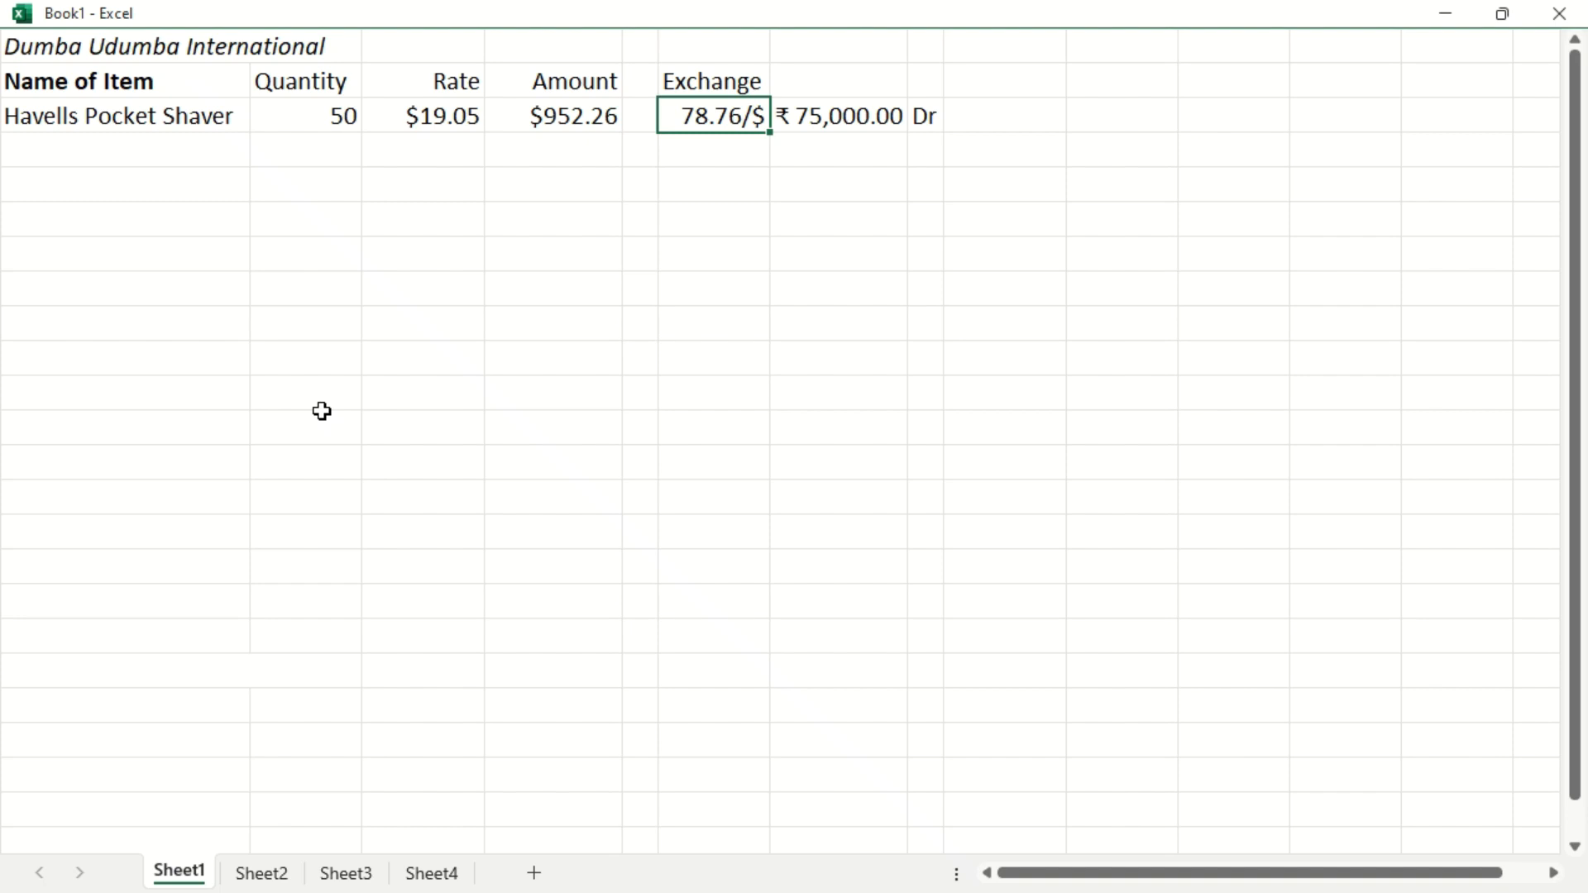
key("Right")
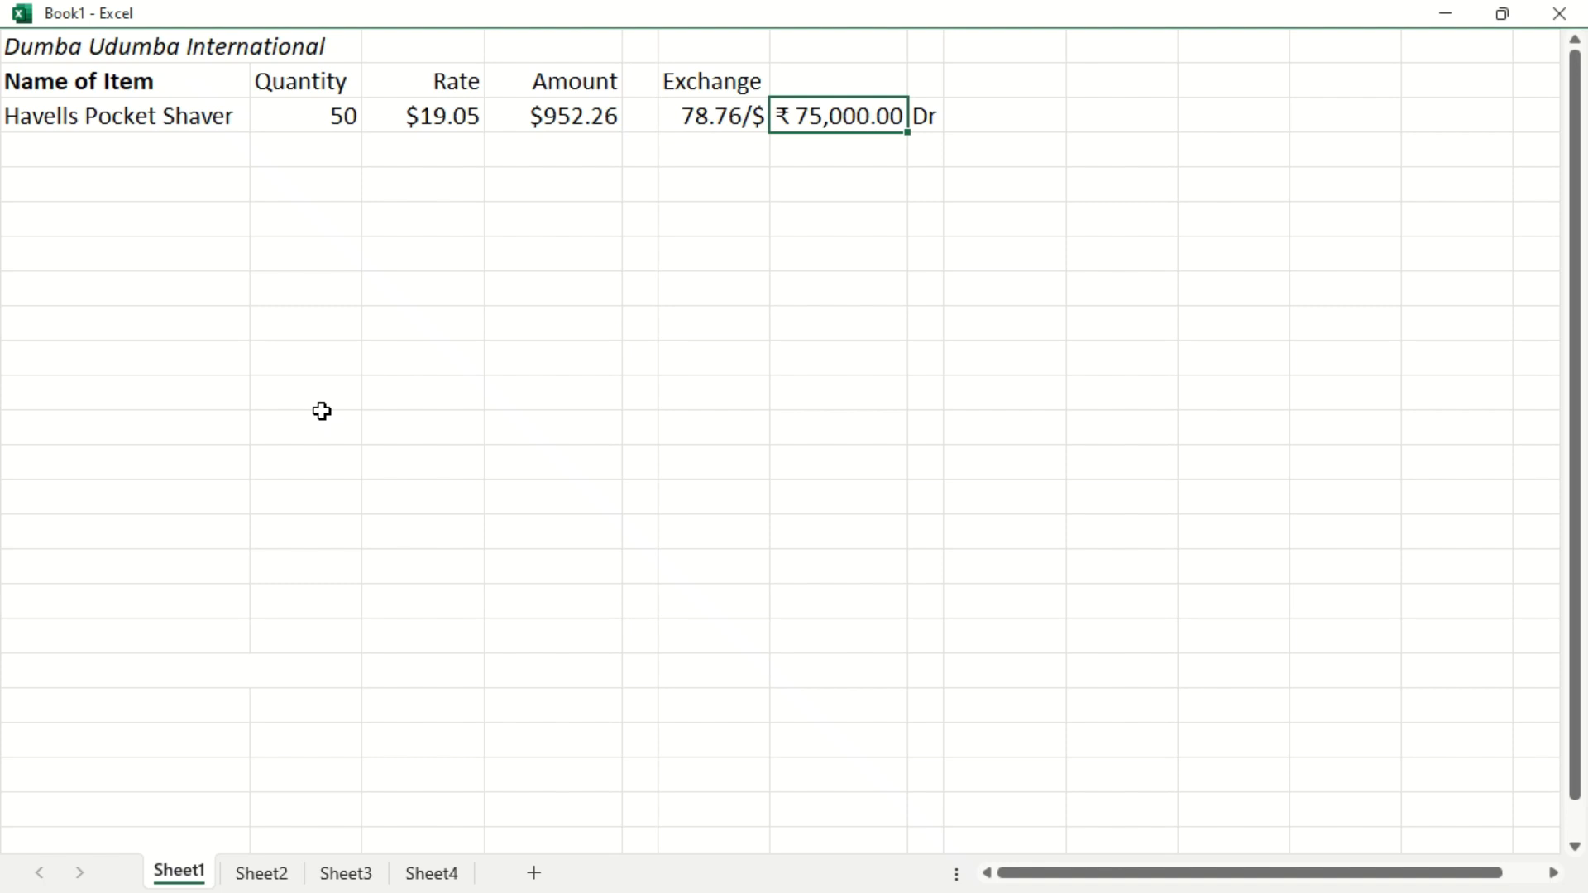
Step: Review the Section 16 (3) (b) refund rule on Sheet2 together with the Havells Pocket Shaver export line above it
key("ctrl+Page_Down")
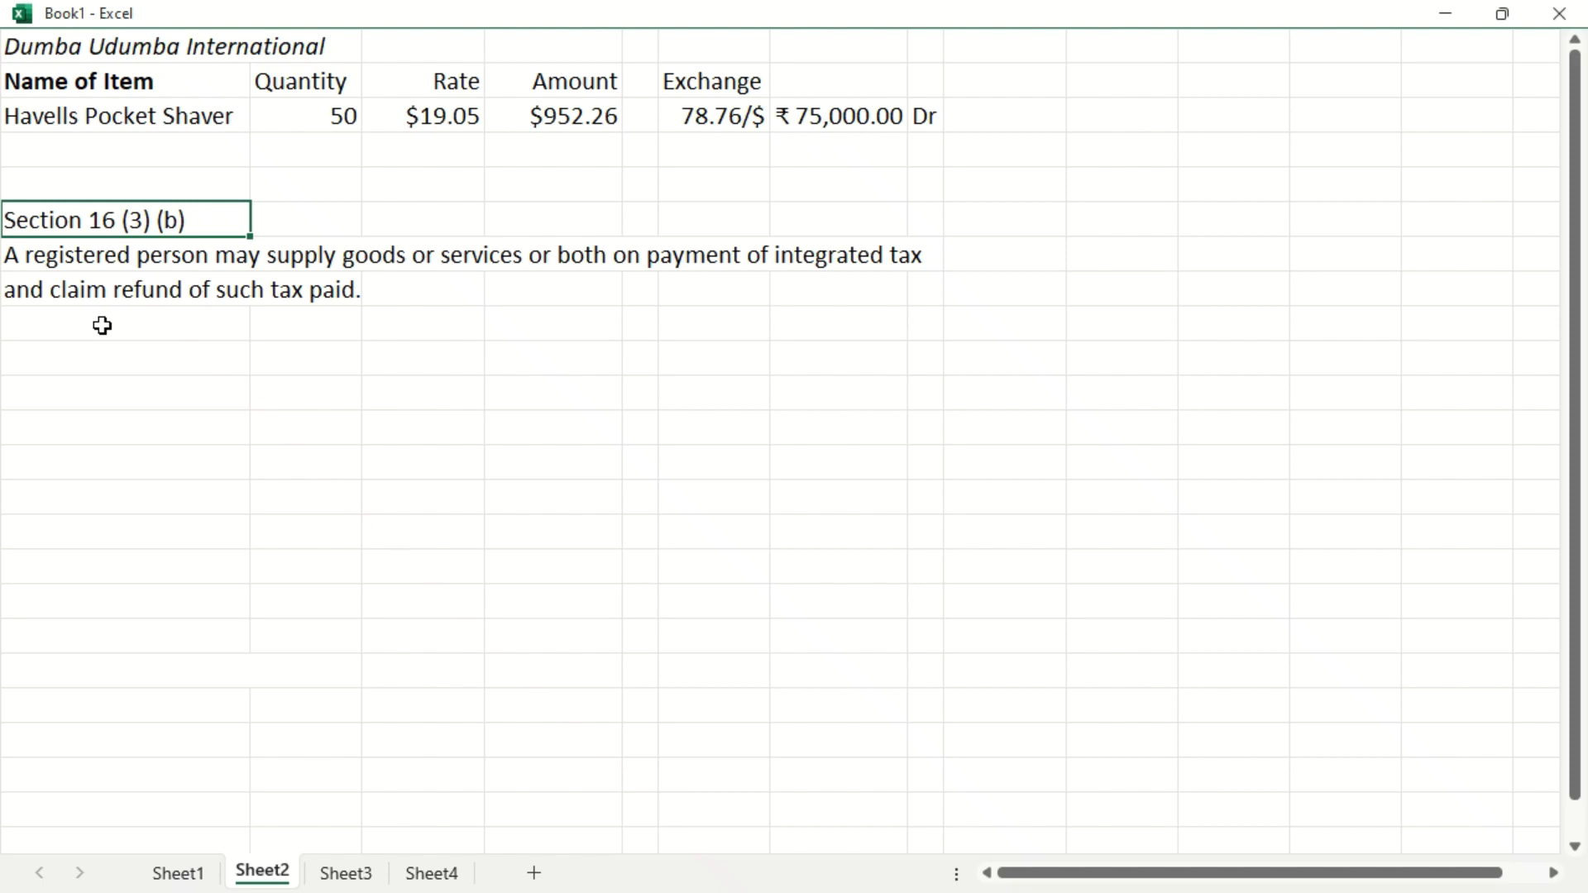
key("ctrl+Up")
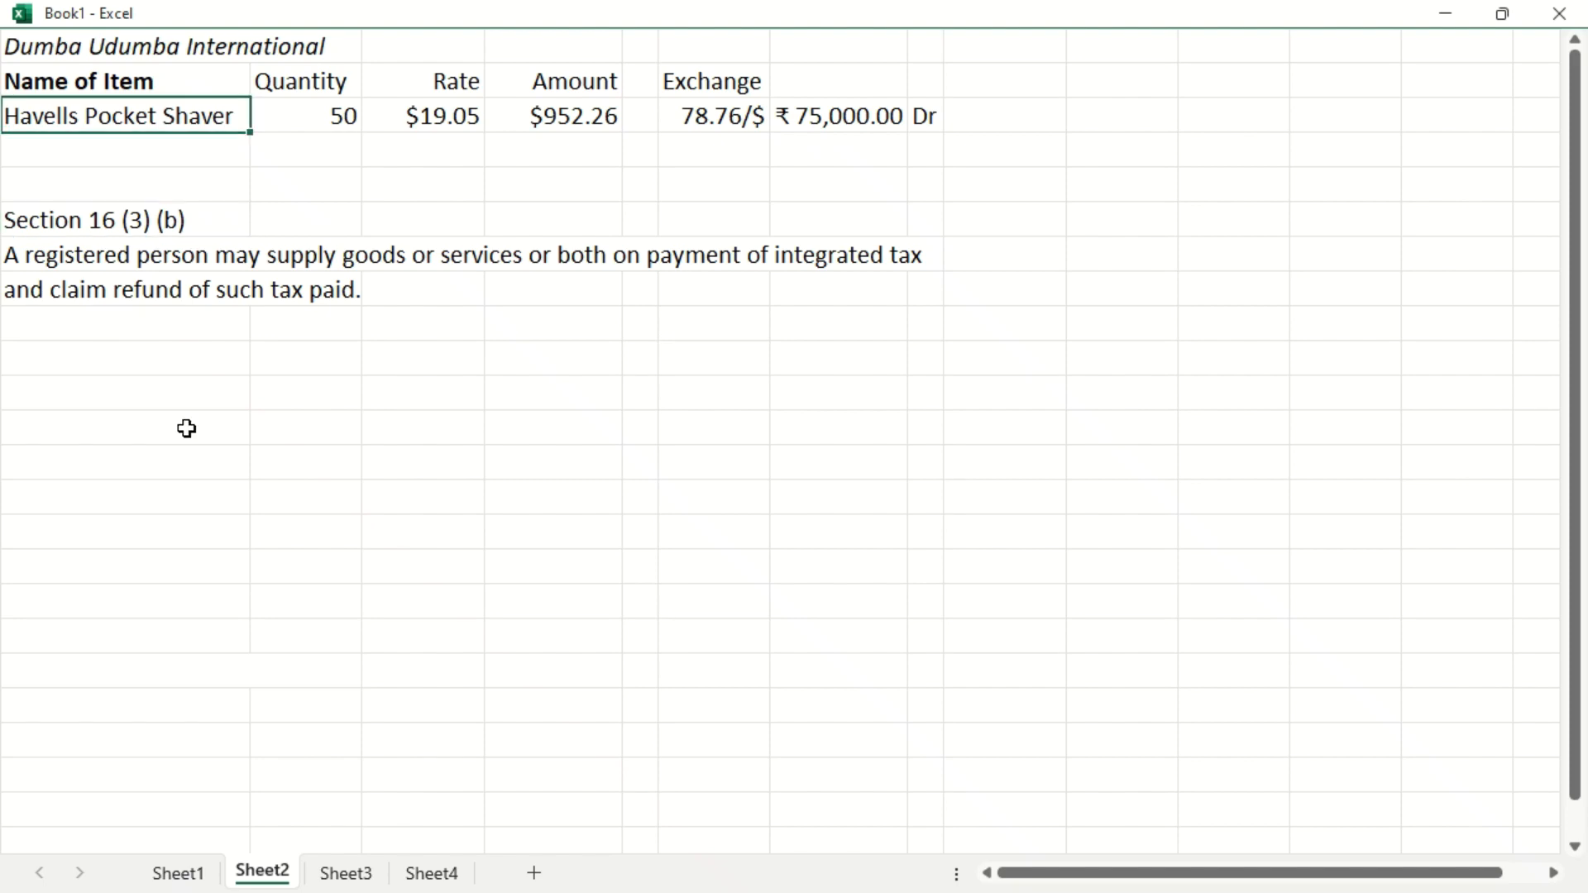
key("shift+Right")
key("shift+Right")
key("shift+Right")
key("shift+Right")
key("shift+Right")
key("shift+Right")
key("shift+Right")
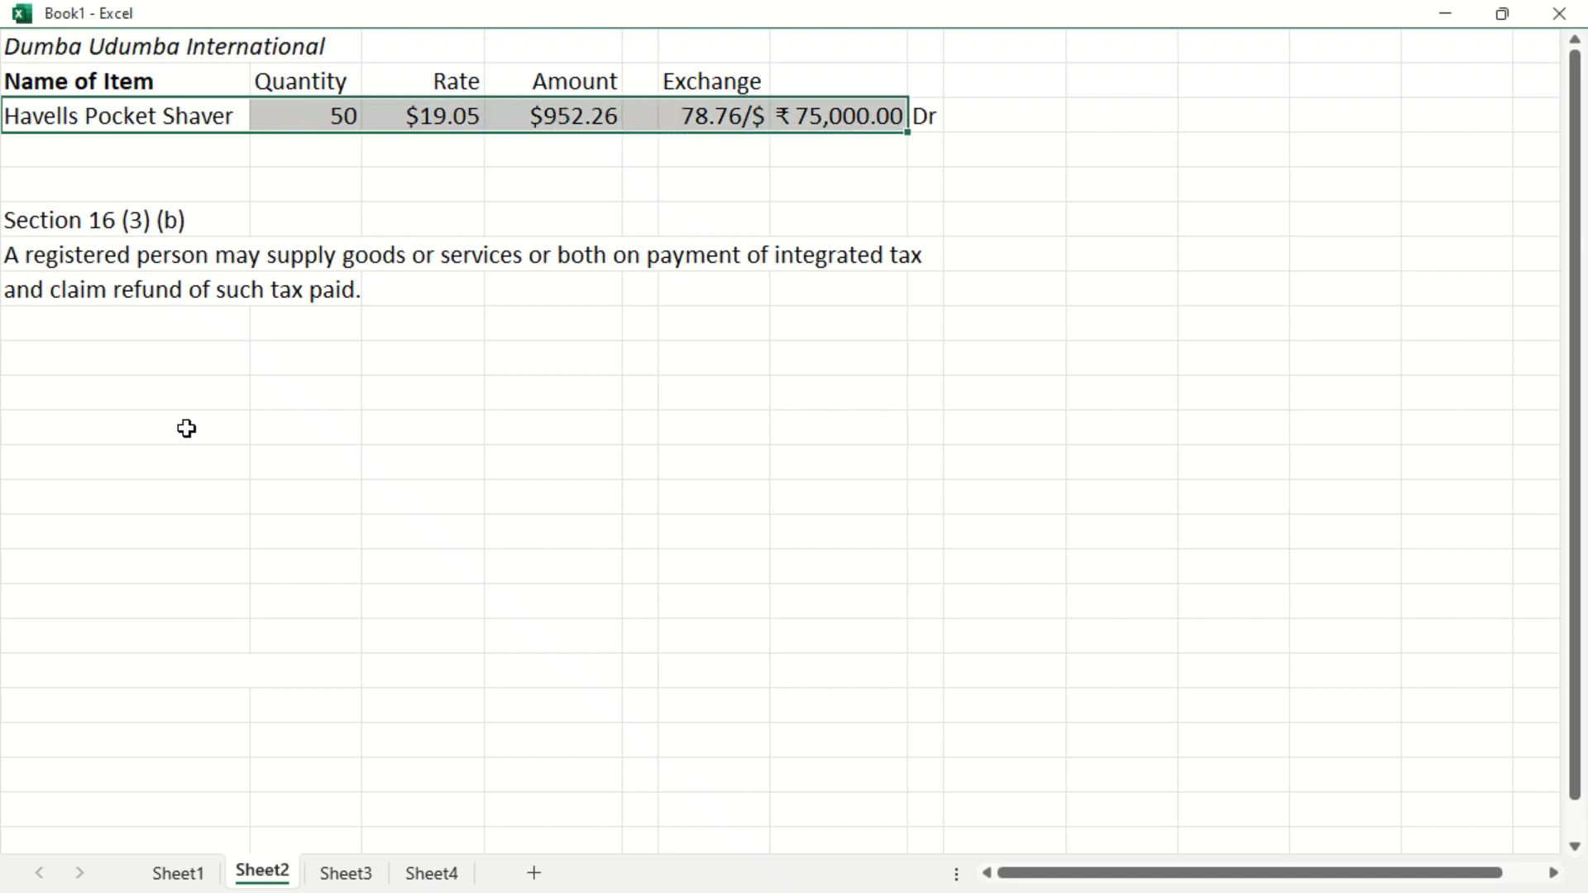
key("shift+Left")
key("shift+Left")
key("shift+Left")
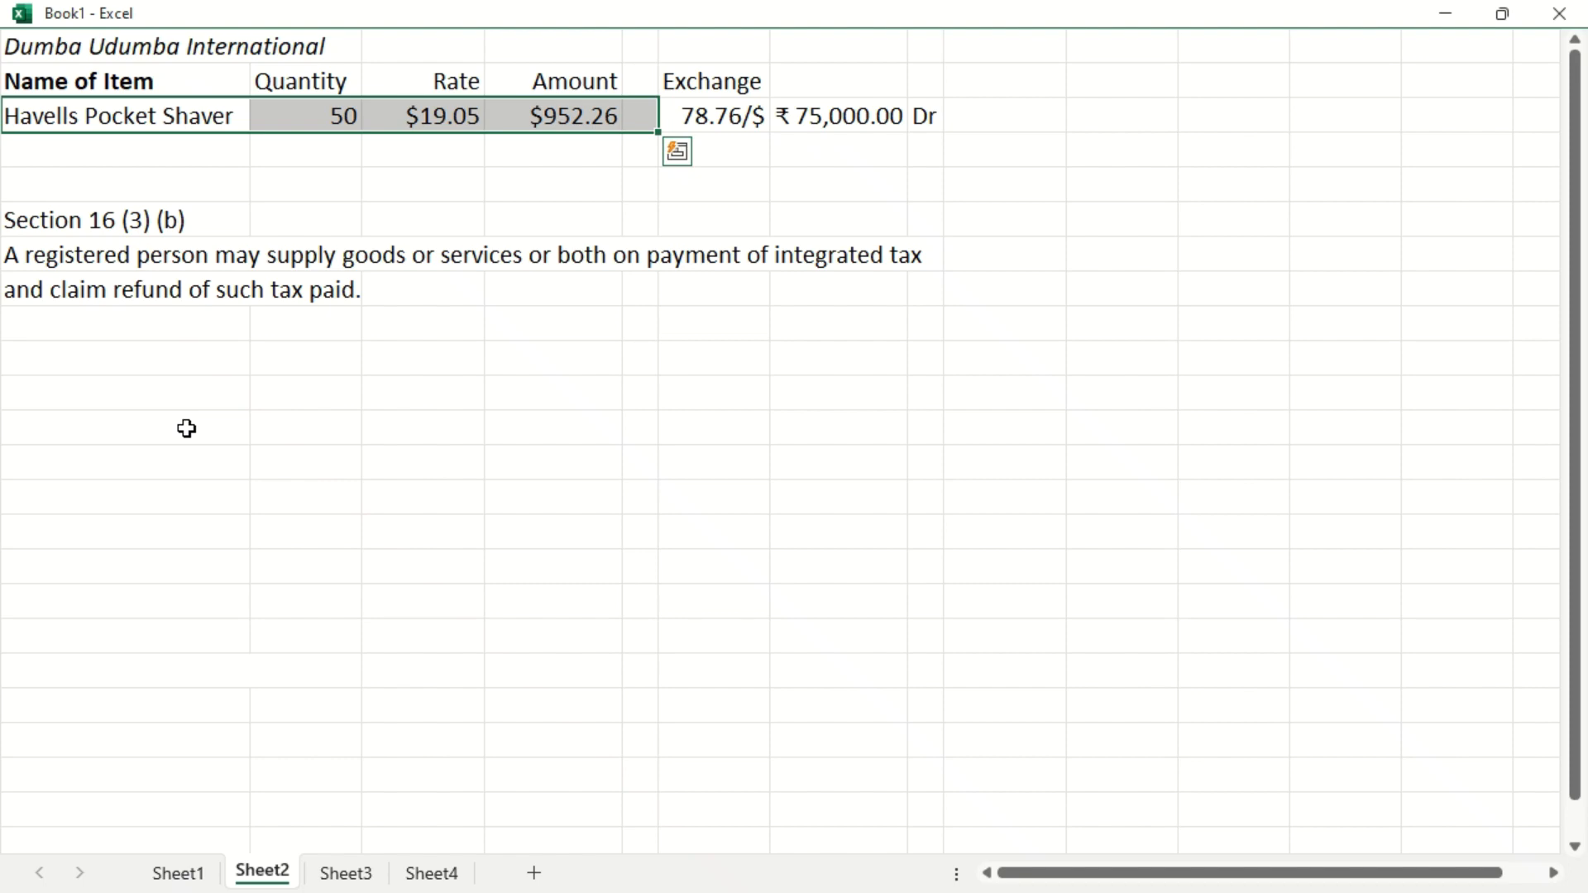
key("Down")
key("Down")
key("Down")
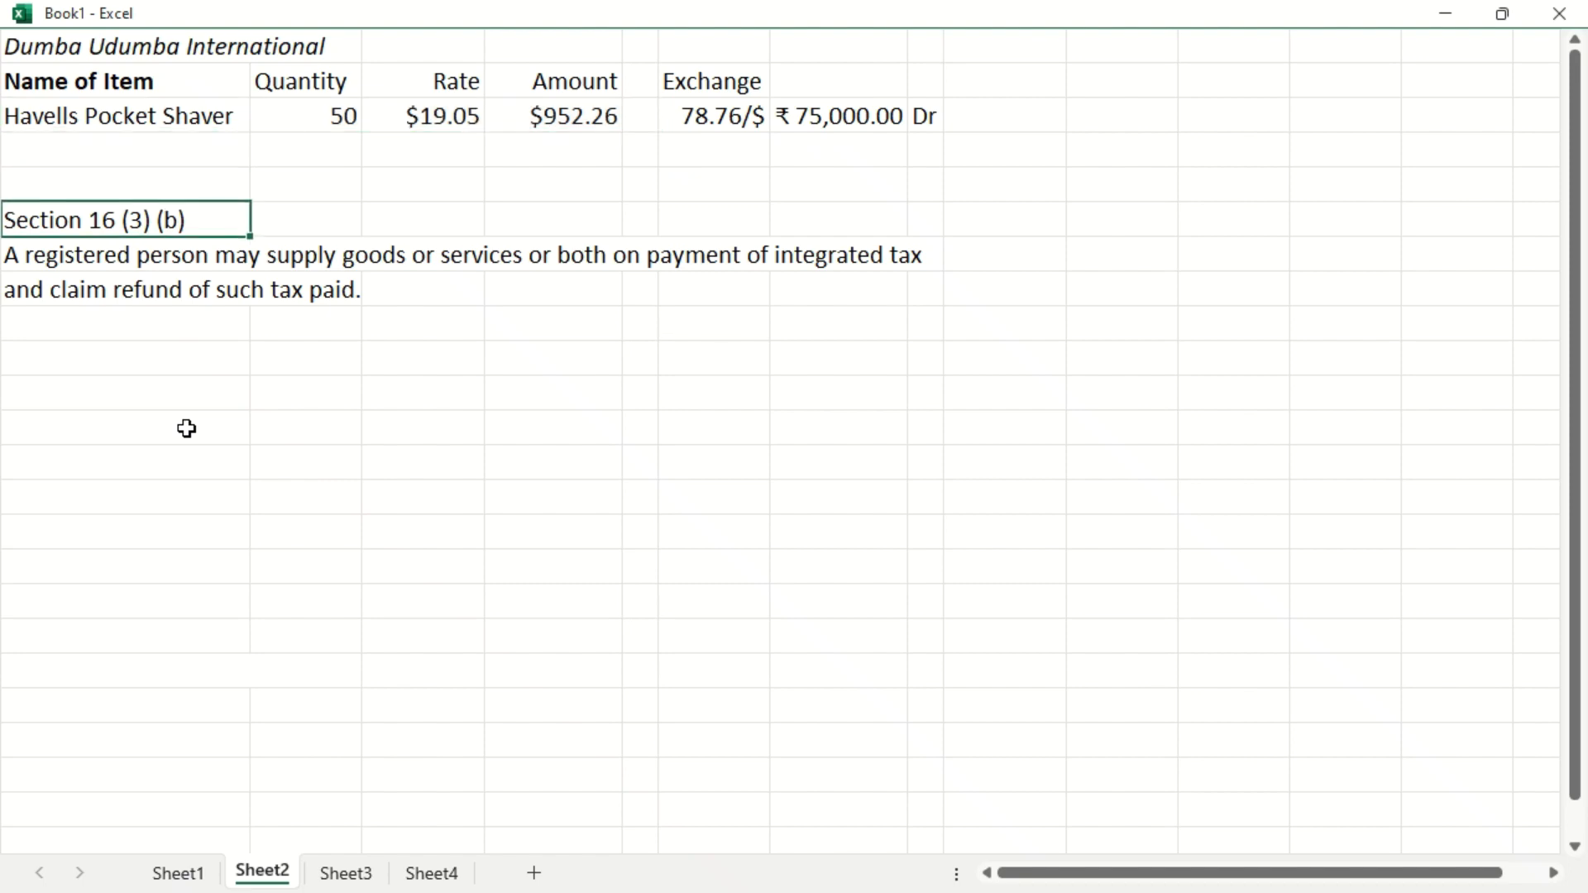
Step: Examine the rupee invoice on Sheet3: item, quantity, rate, amount, IGST 28% and total, comparing the amount with the export line
key("ctrl+Page_Down")
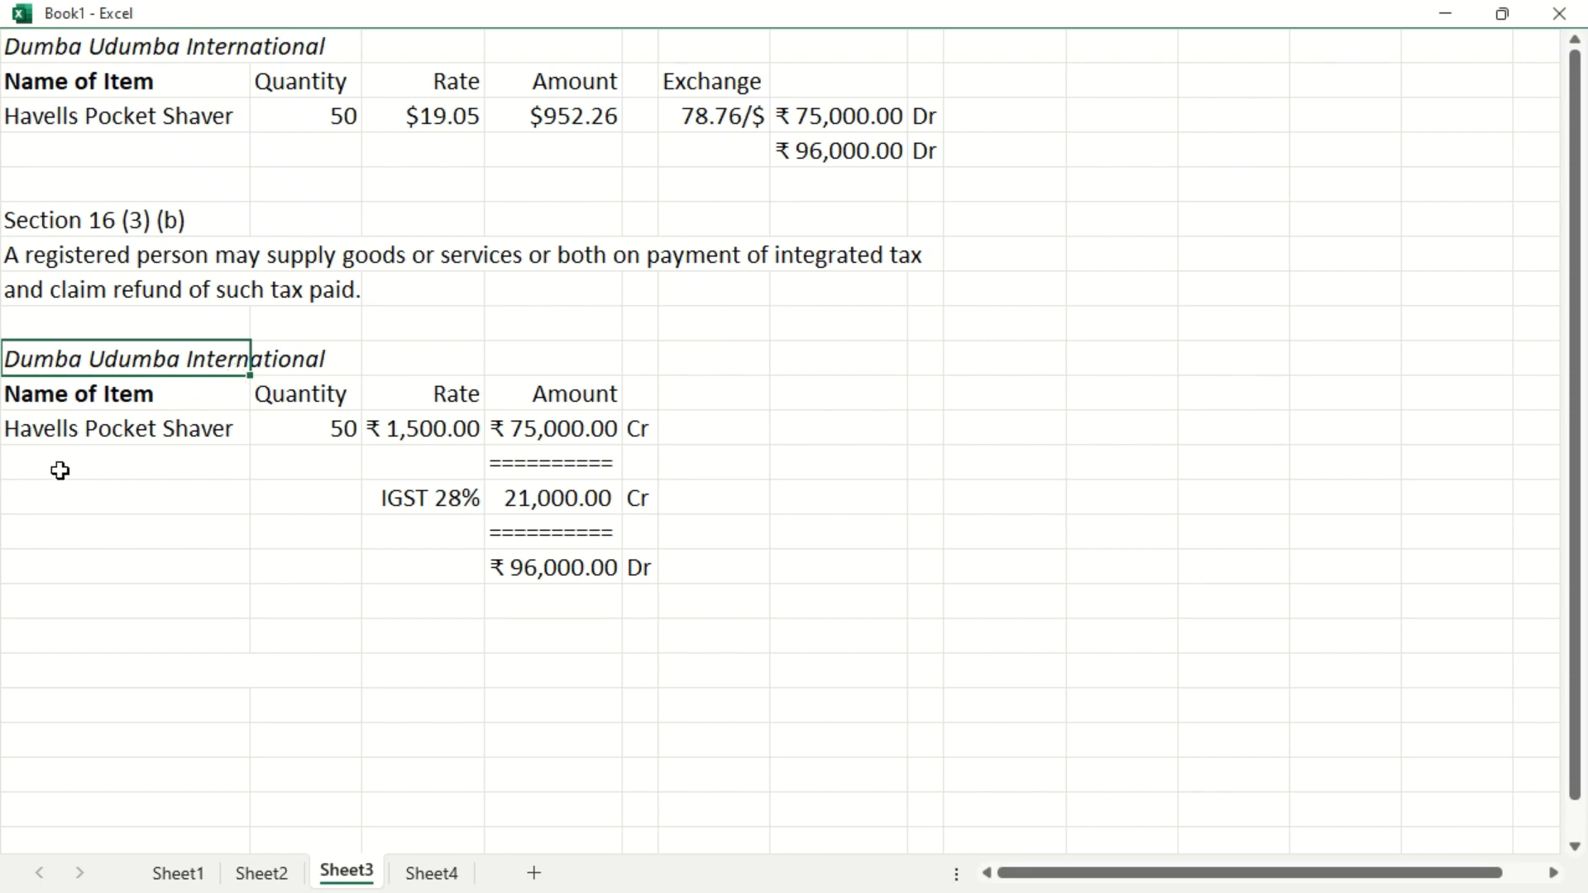
left_click(144, 432)
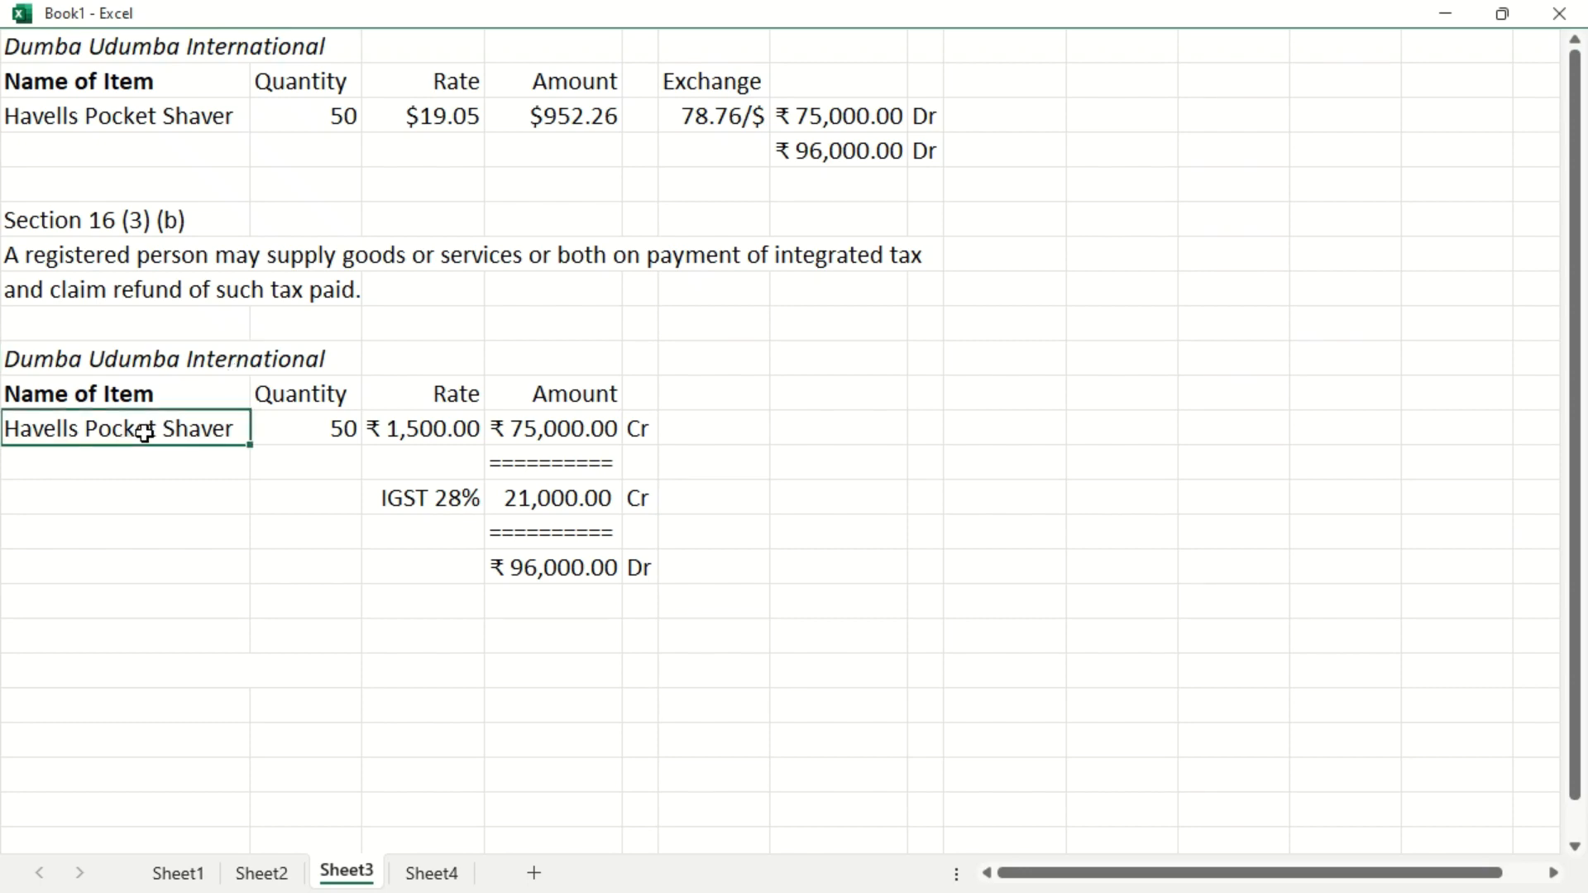
left_click(321, 425)
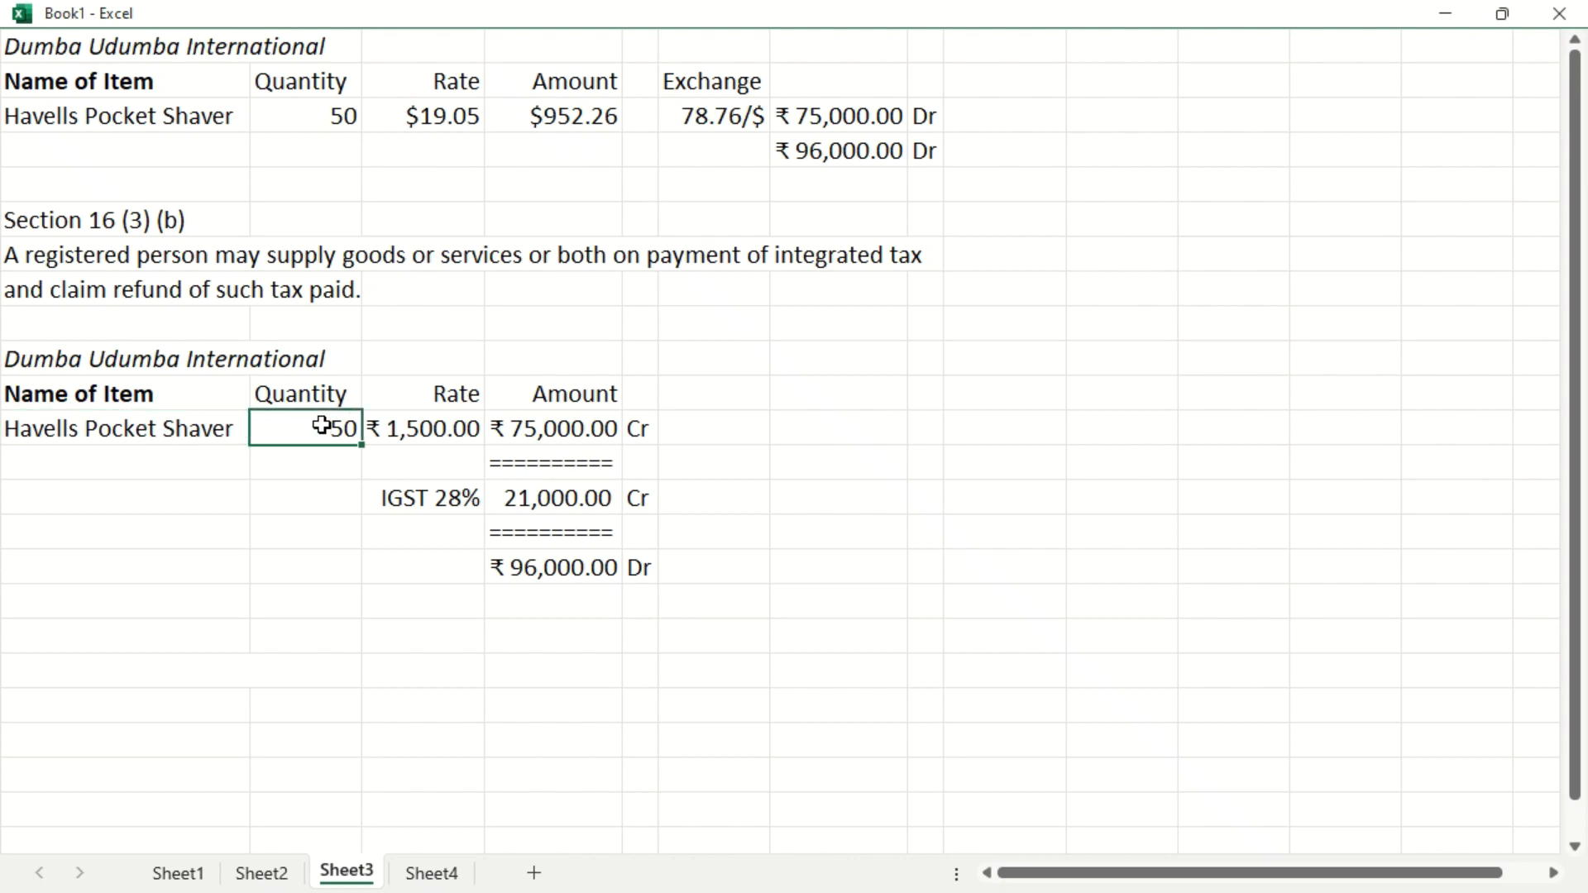
left_click(426, 426)
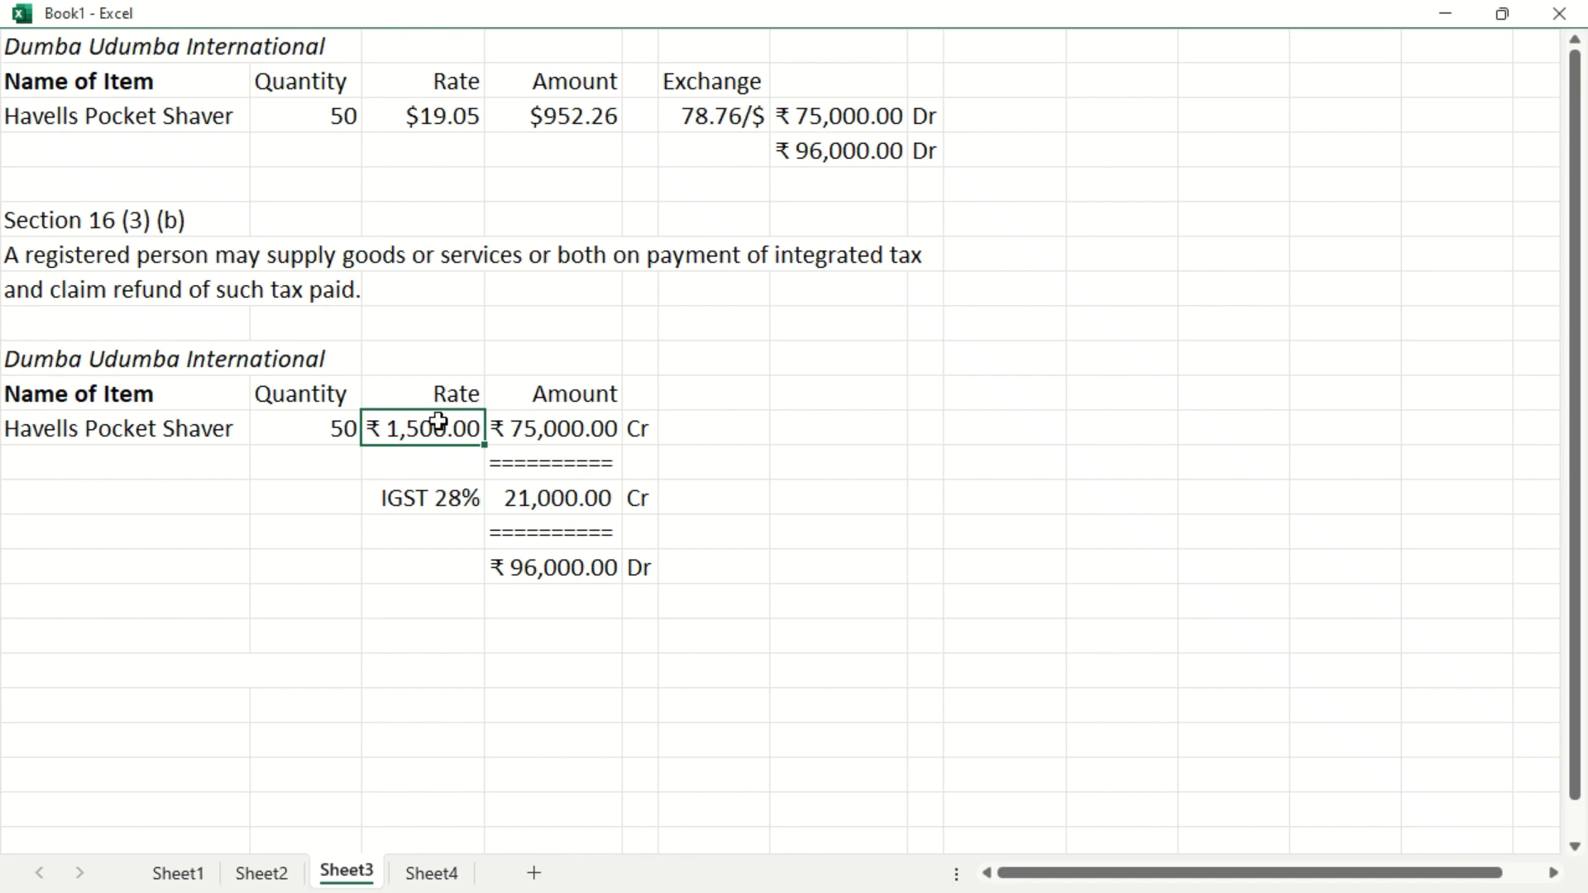
left_click(531, 437)
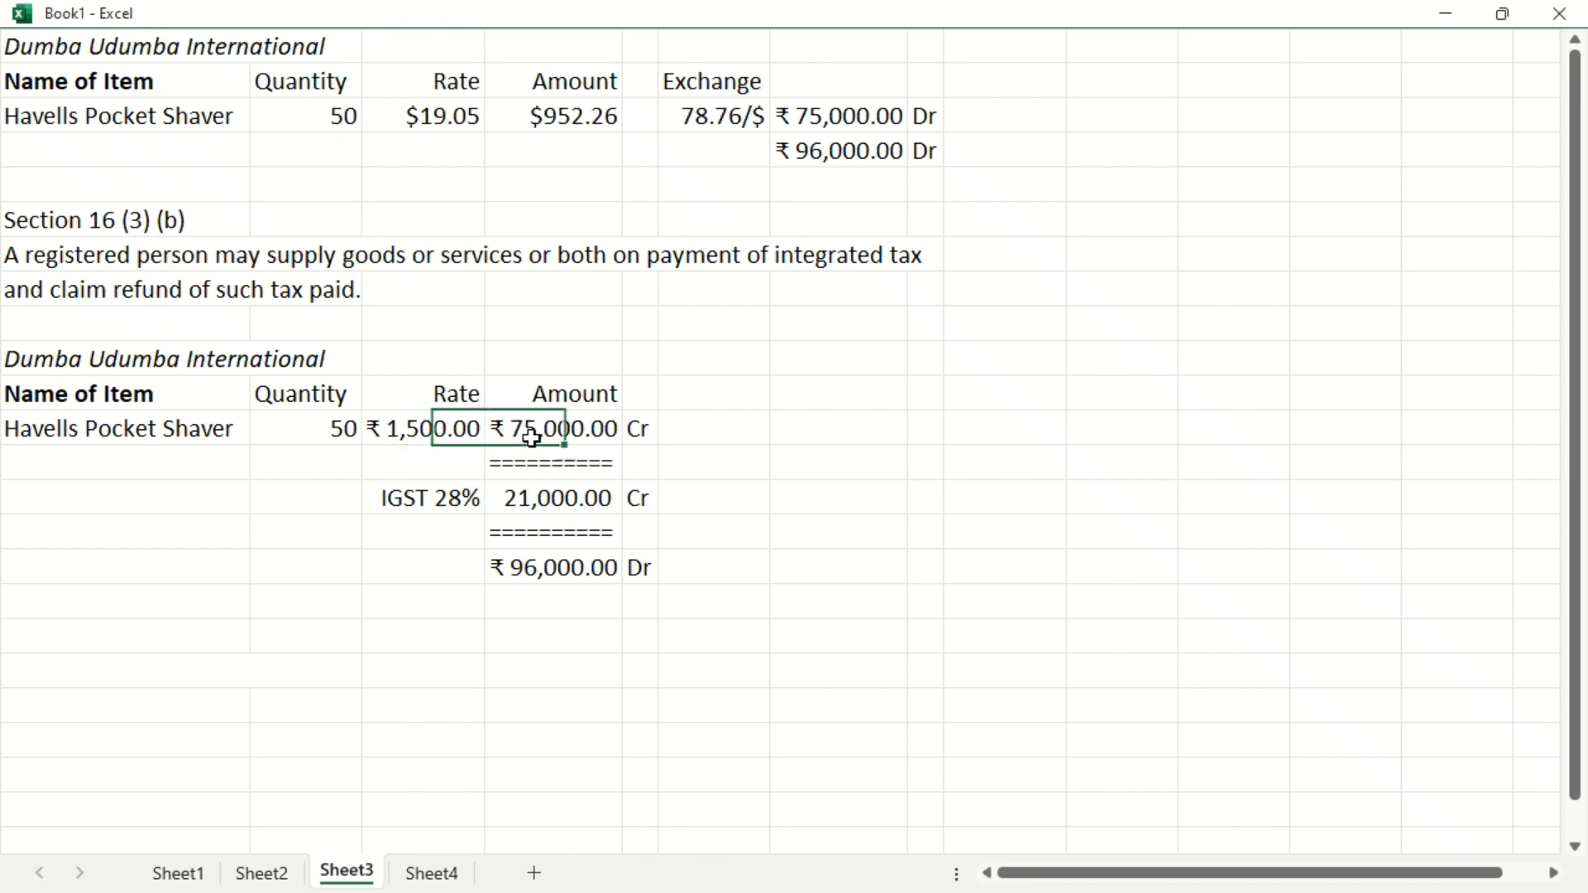
left_click(811, 124)
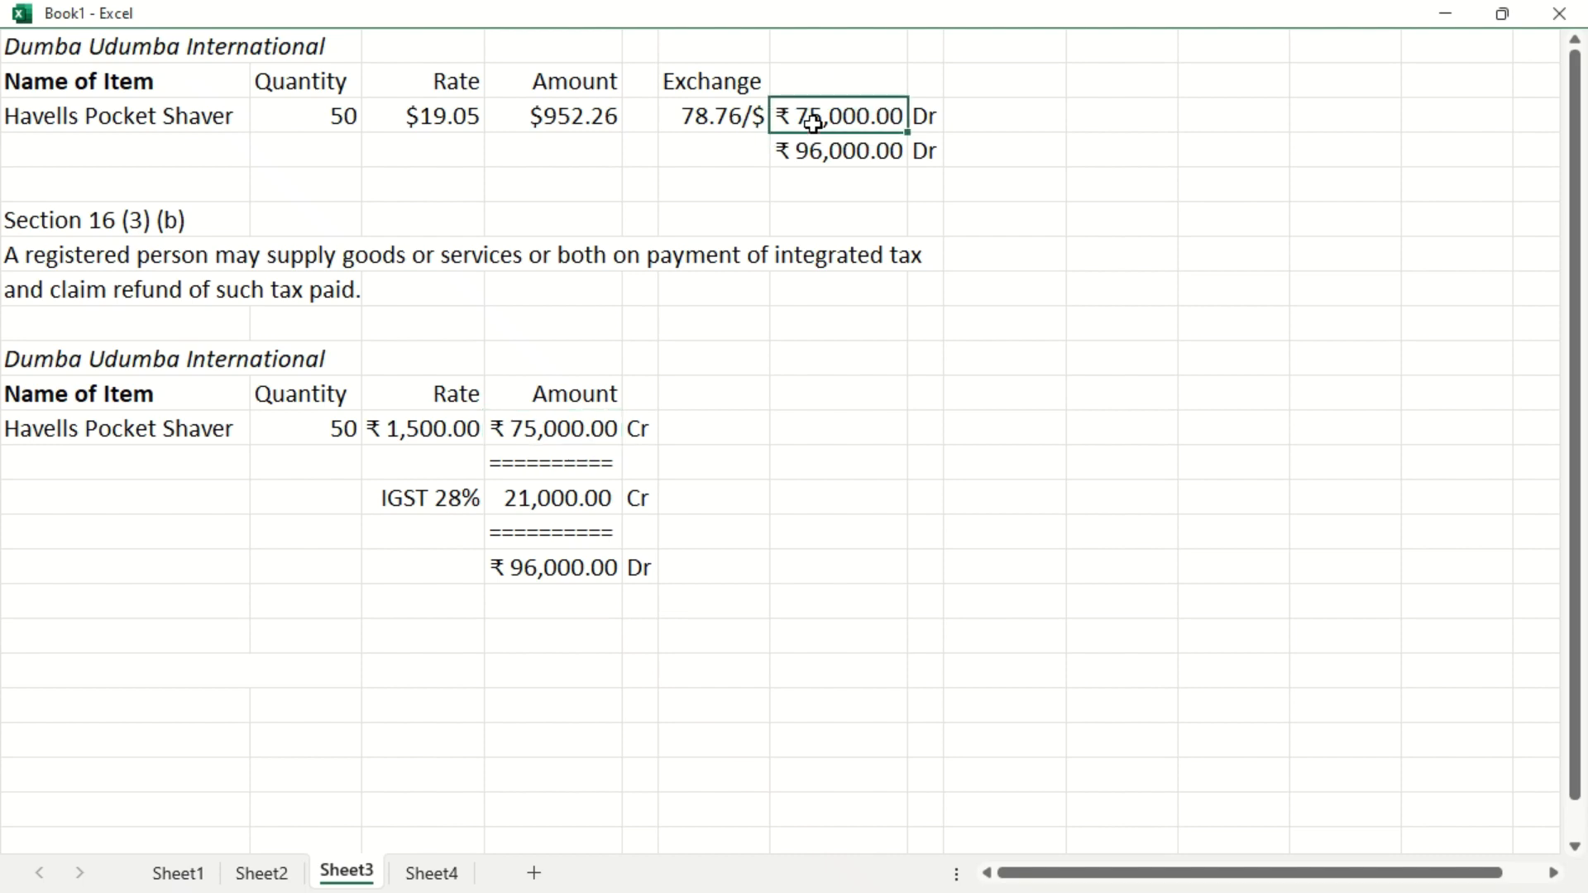
left_click(536, 405)
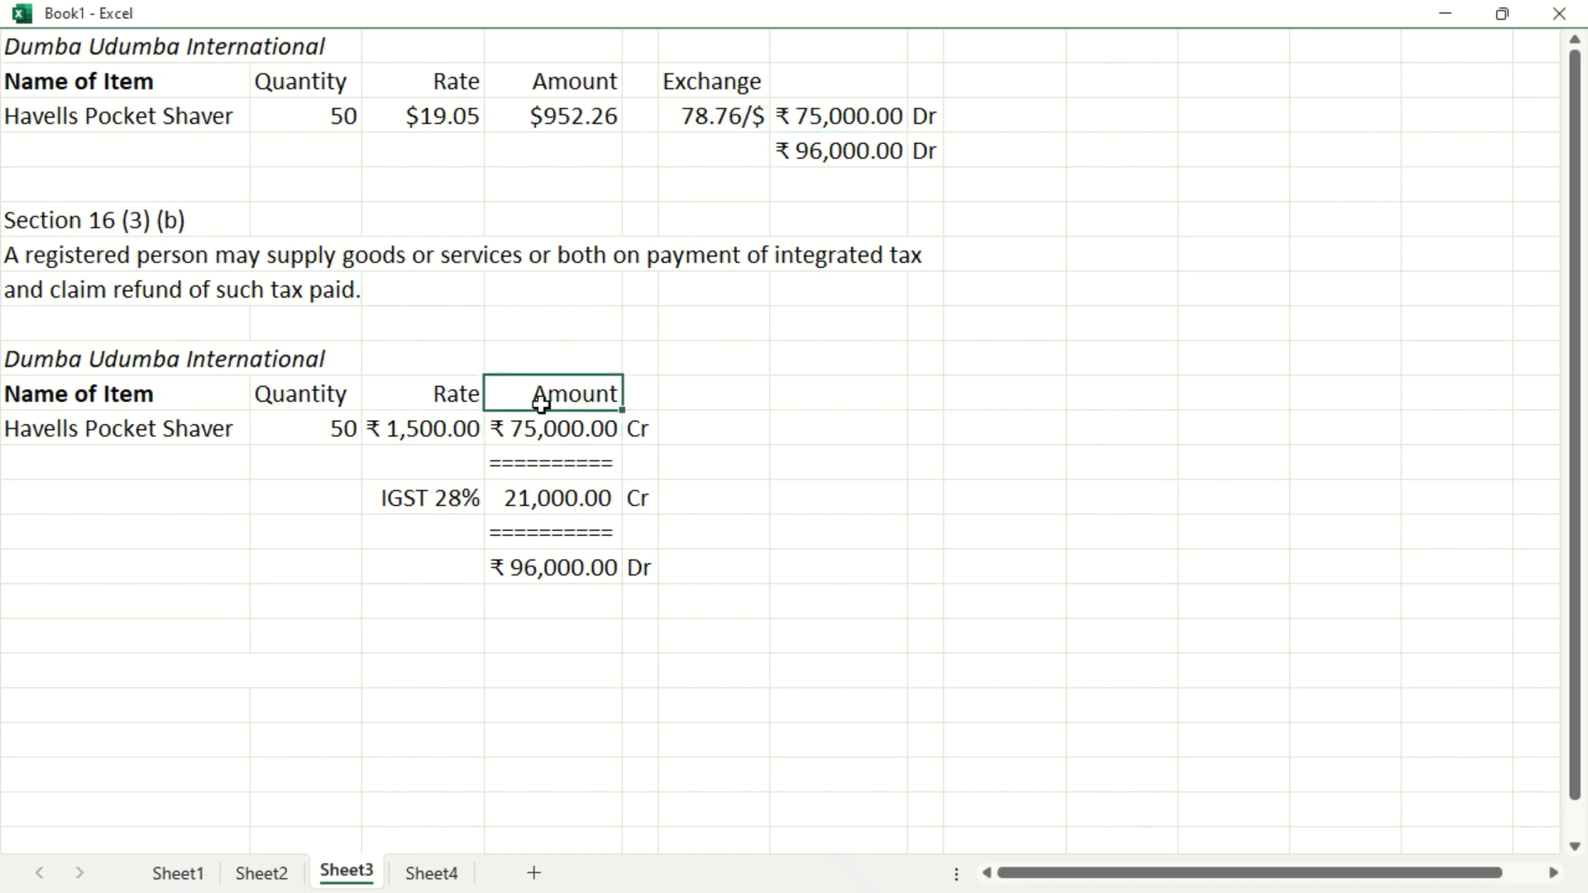
left_click(403, 495)
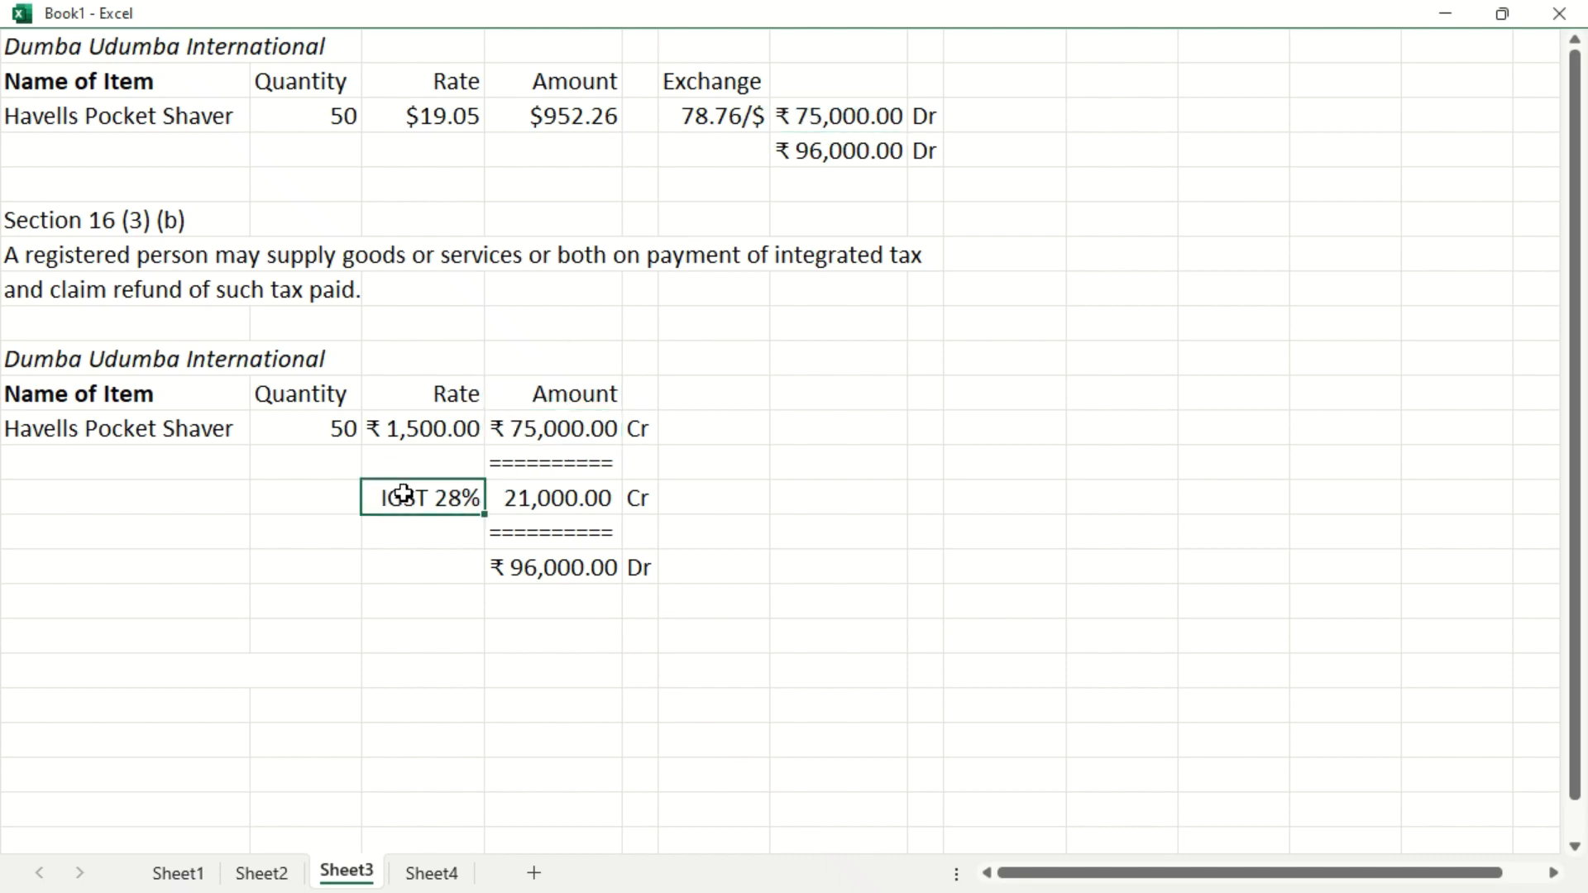
left_click(138, 430)
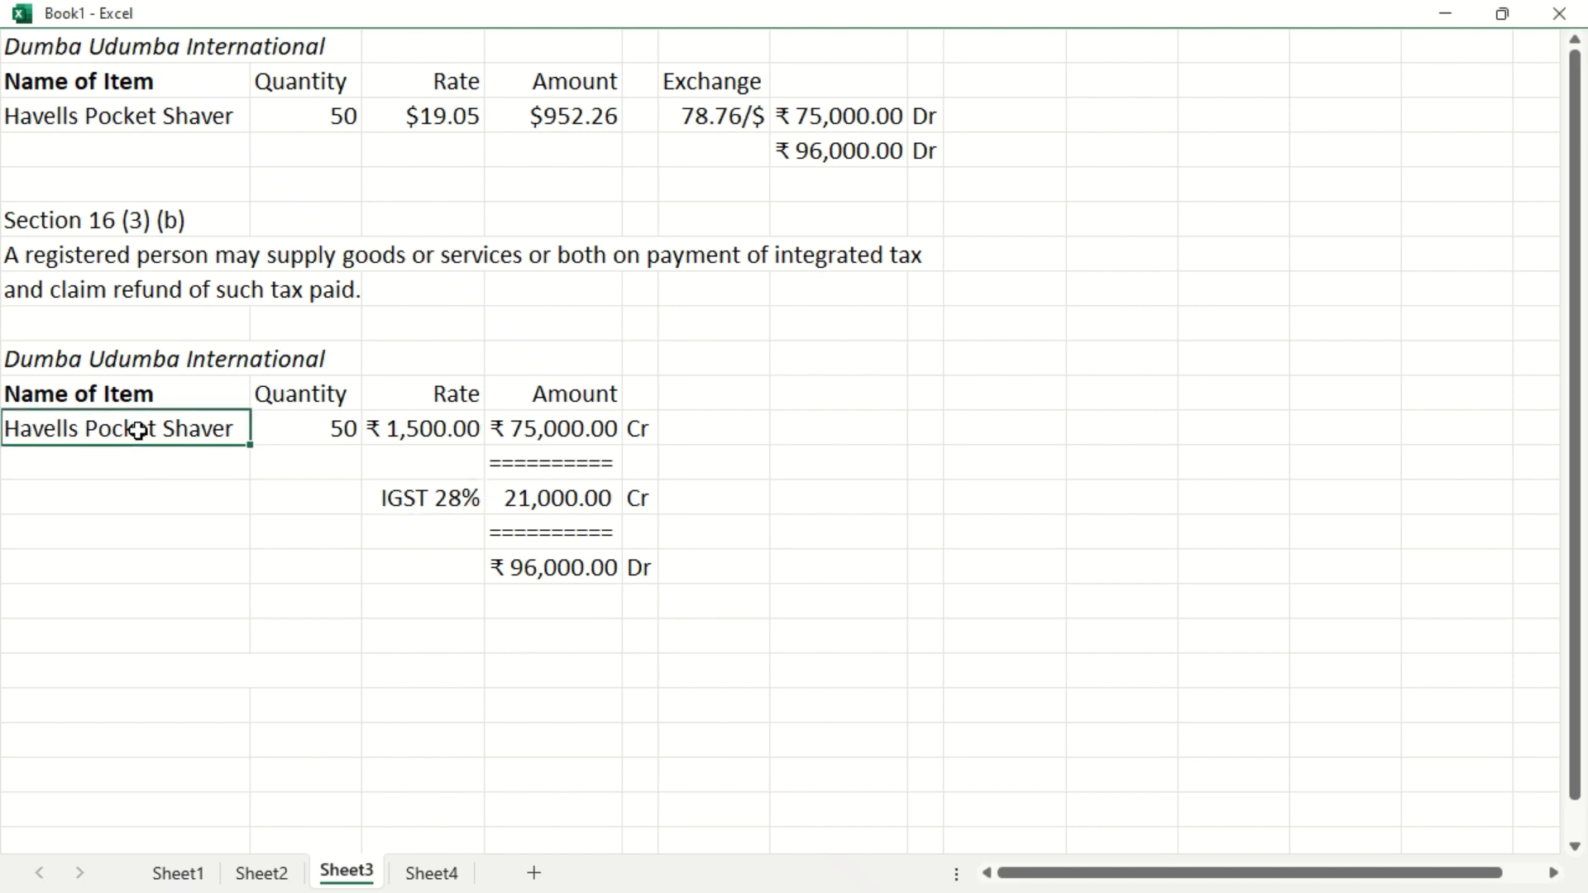
left_click(533, 504)
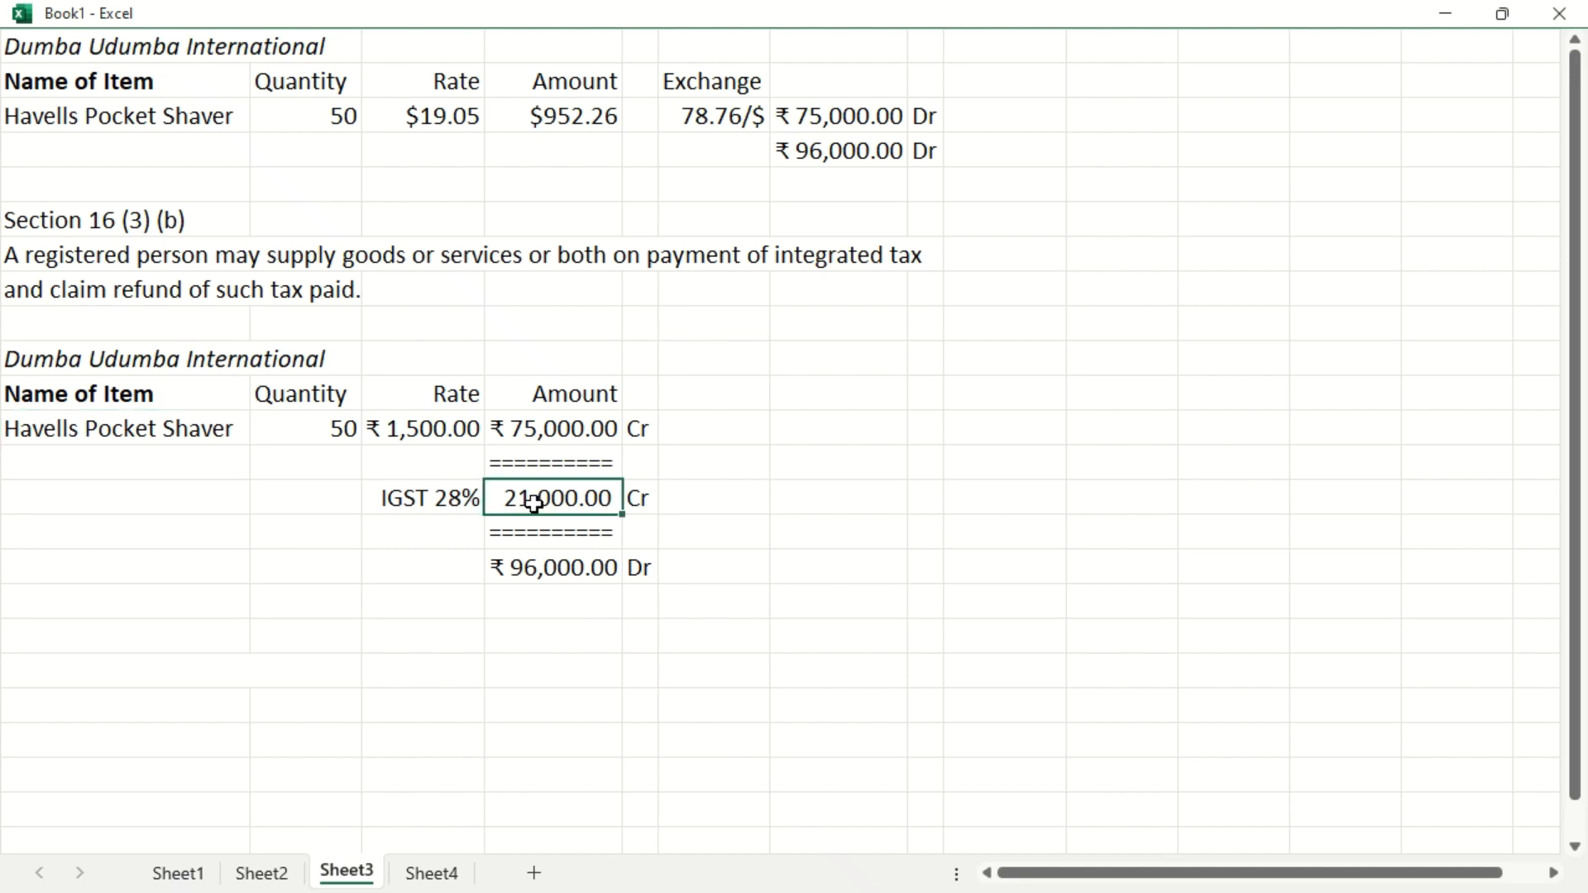
left_click(558, 567)
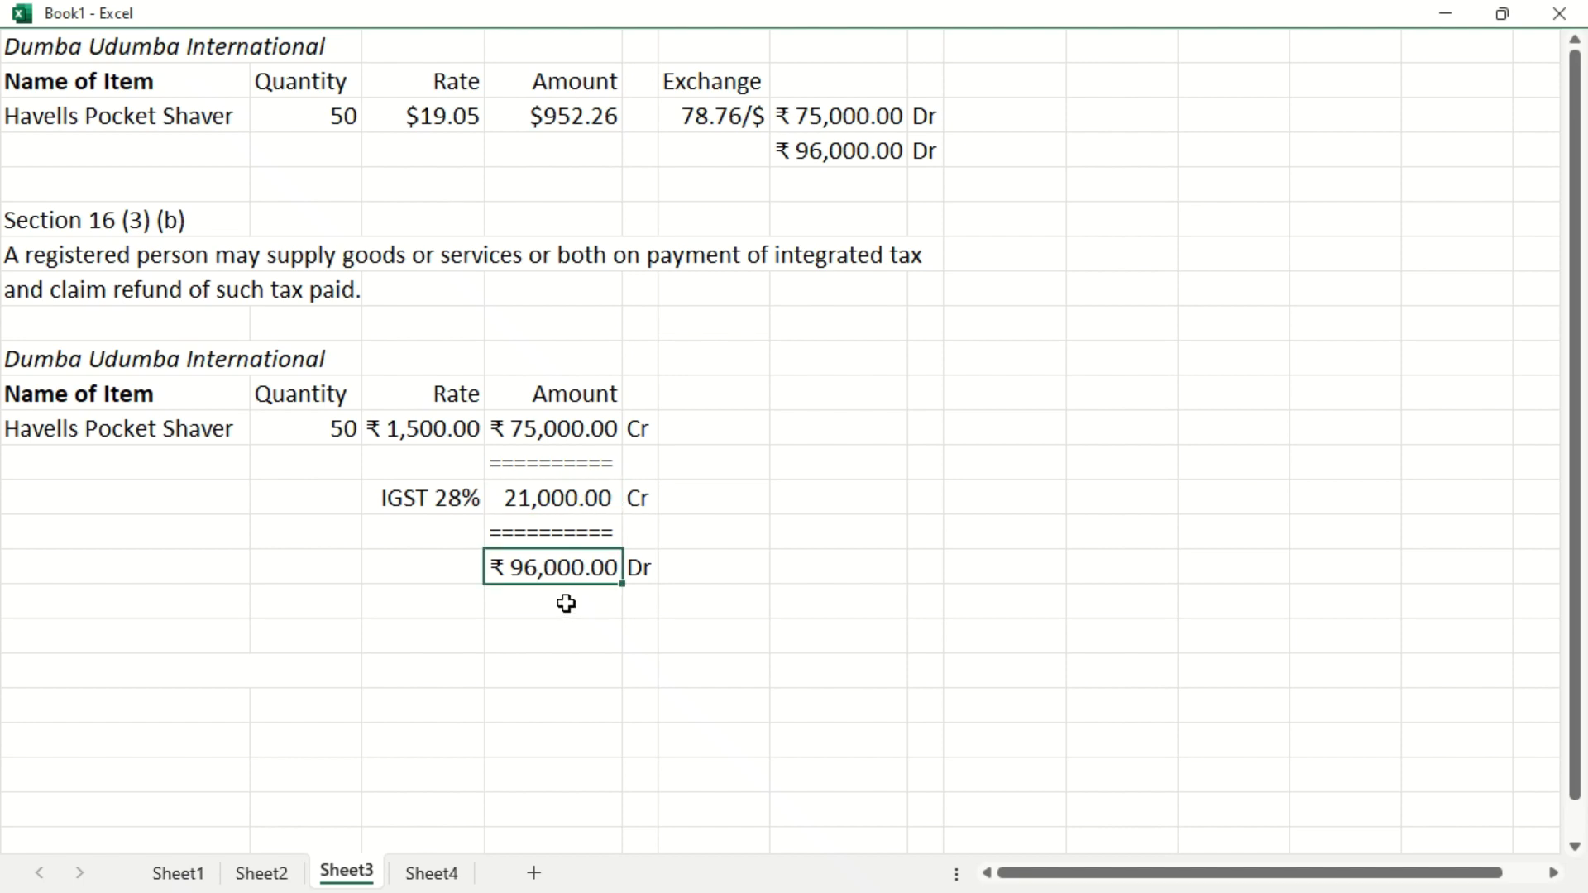
Step: Check the Dr and Cr marks of the rupee invoice and compare its total with the rupee amounts beside the export line
left_click(649, 573)
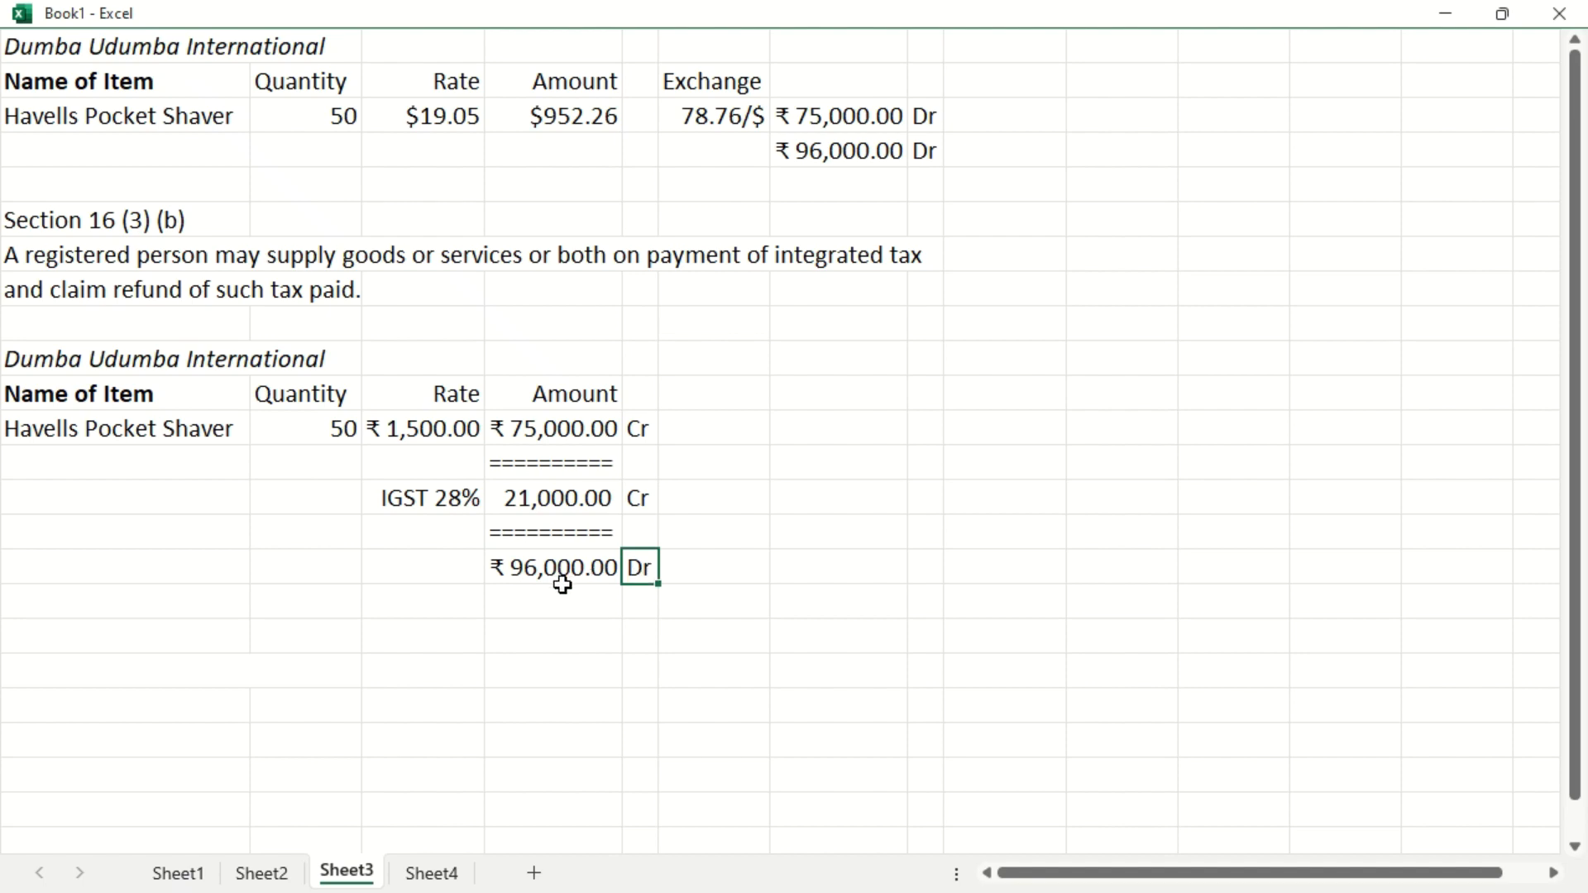
key("Up")
key("Up")
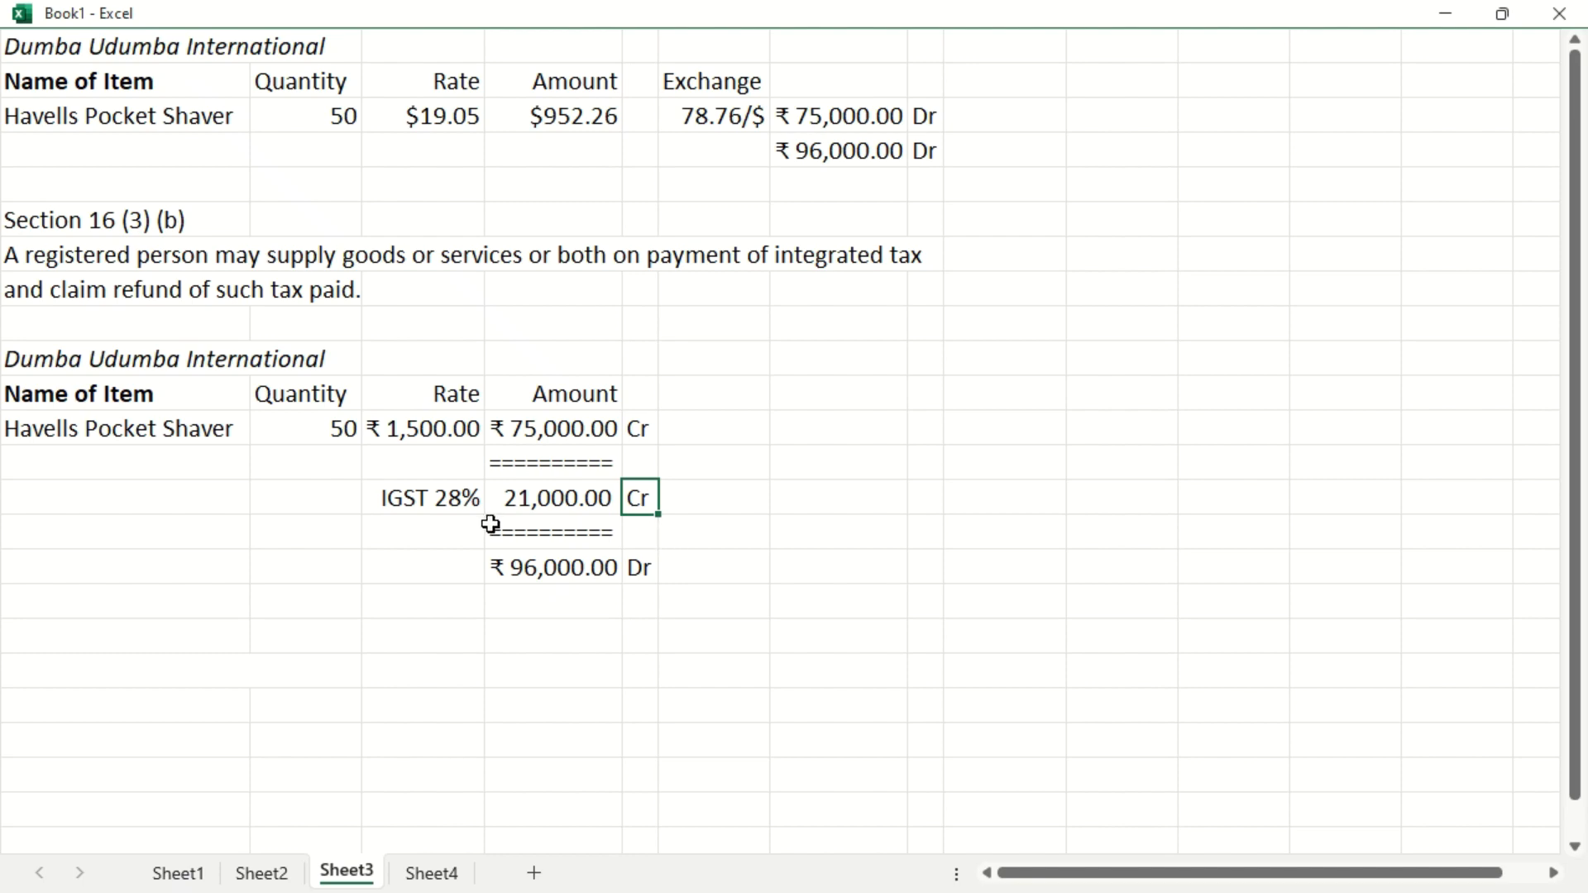
key("Up")
key("Up")
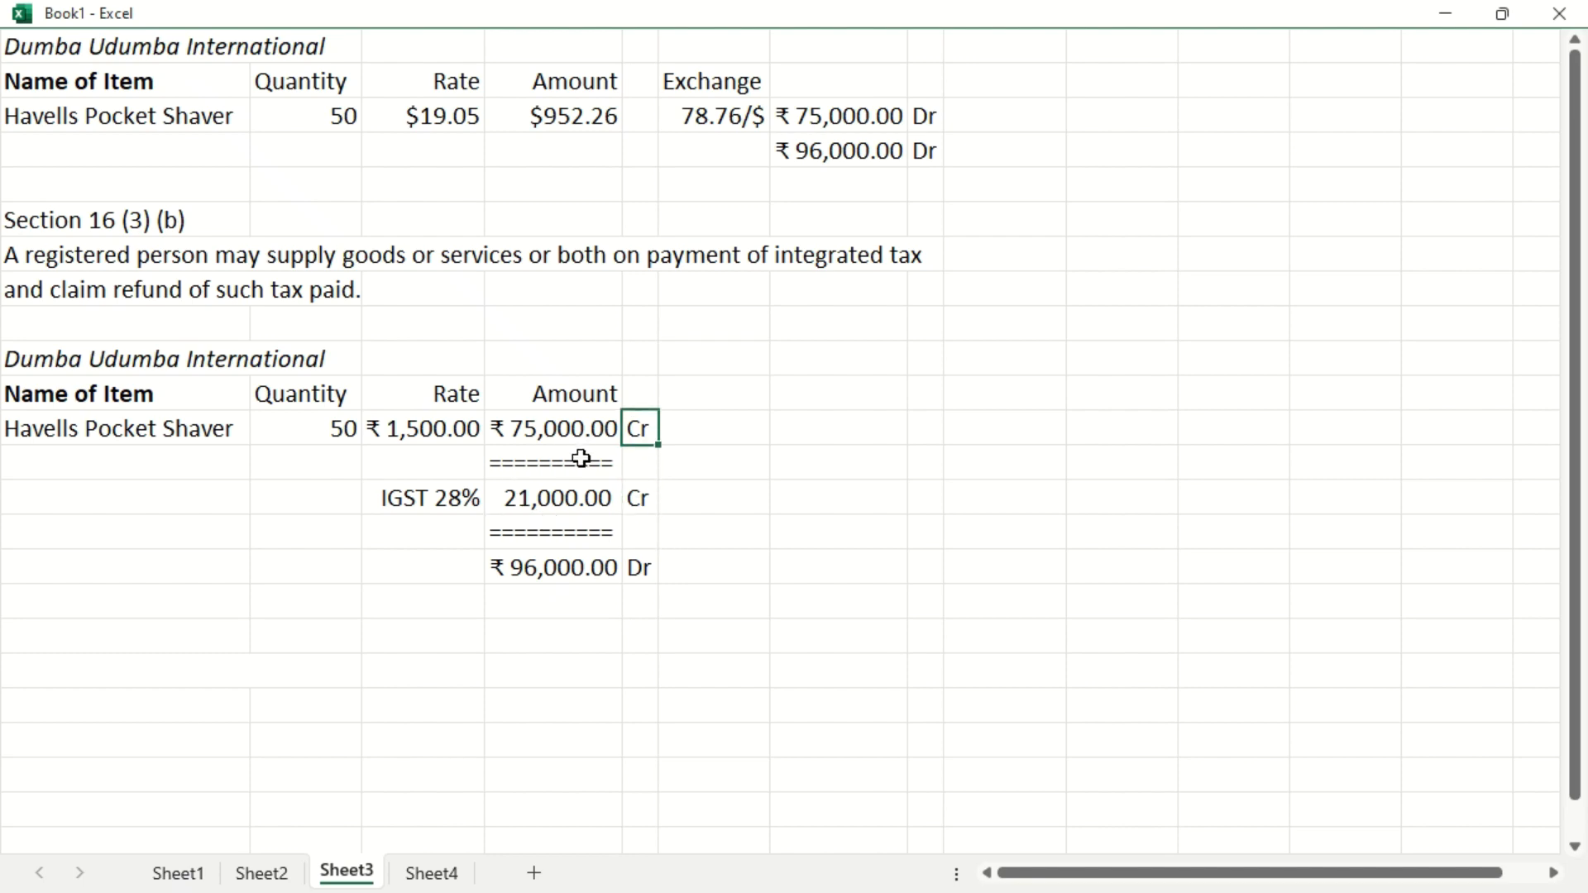
left_click(548, 558)
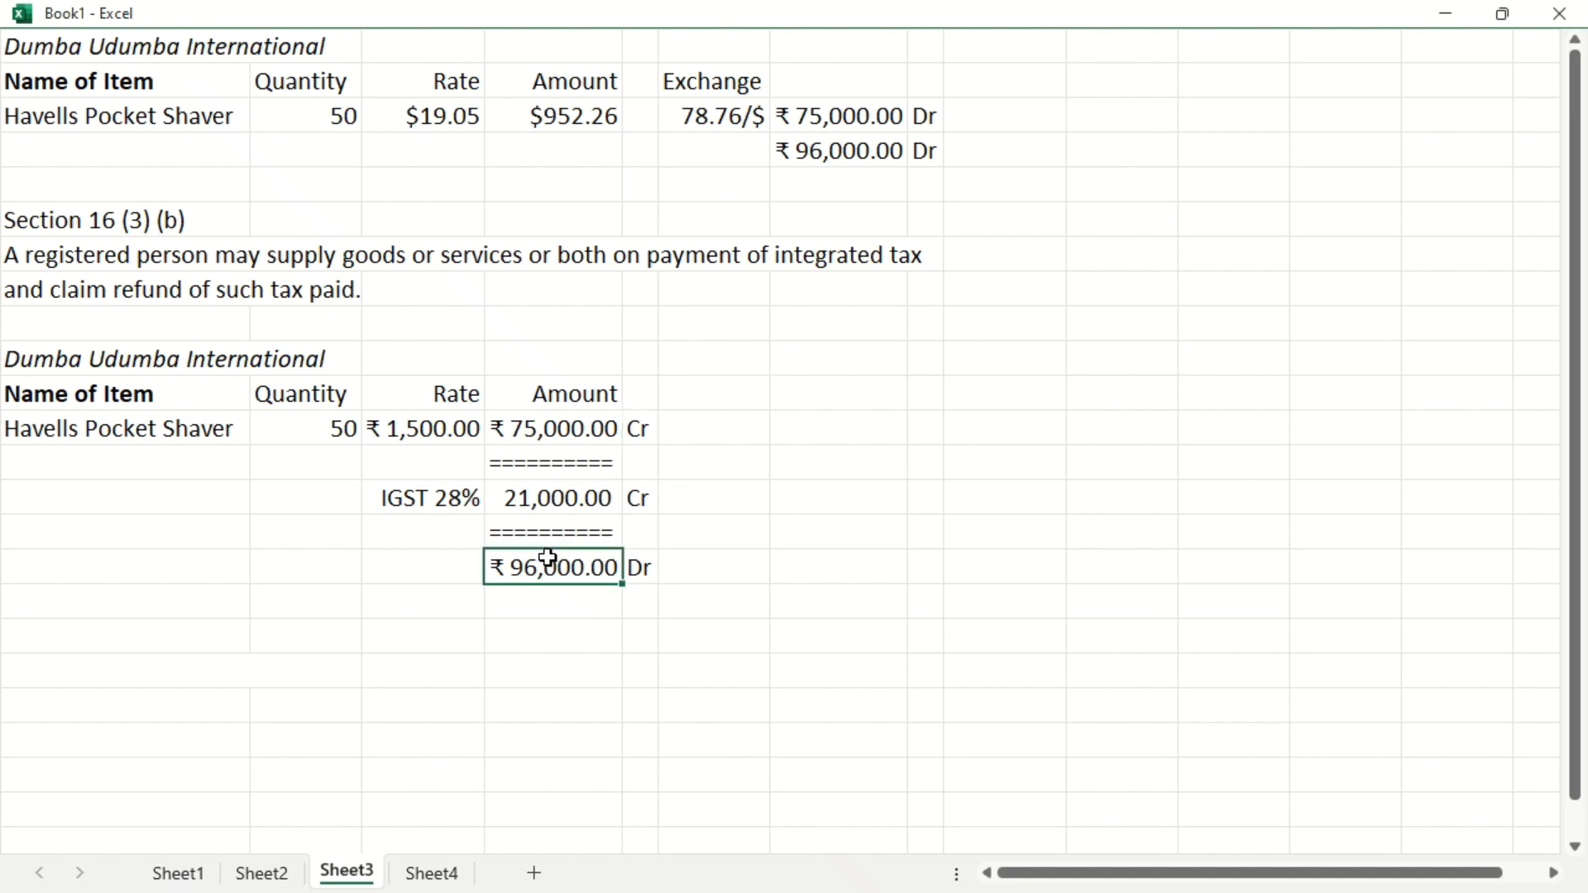
left_click(824, 154)
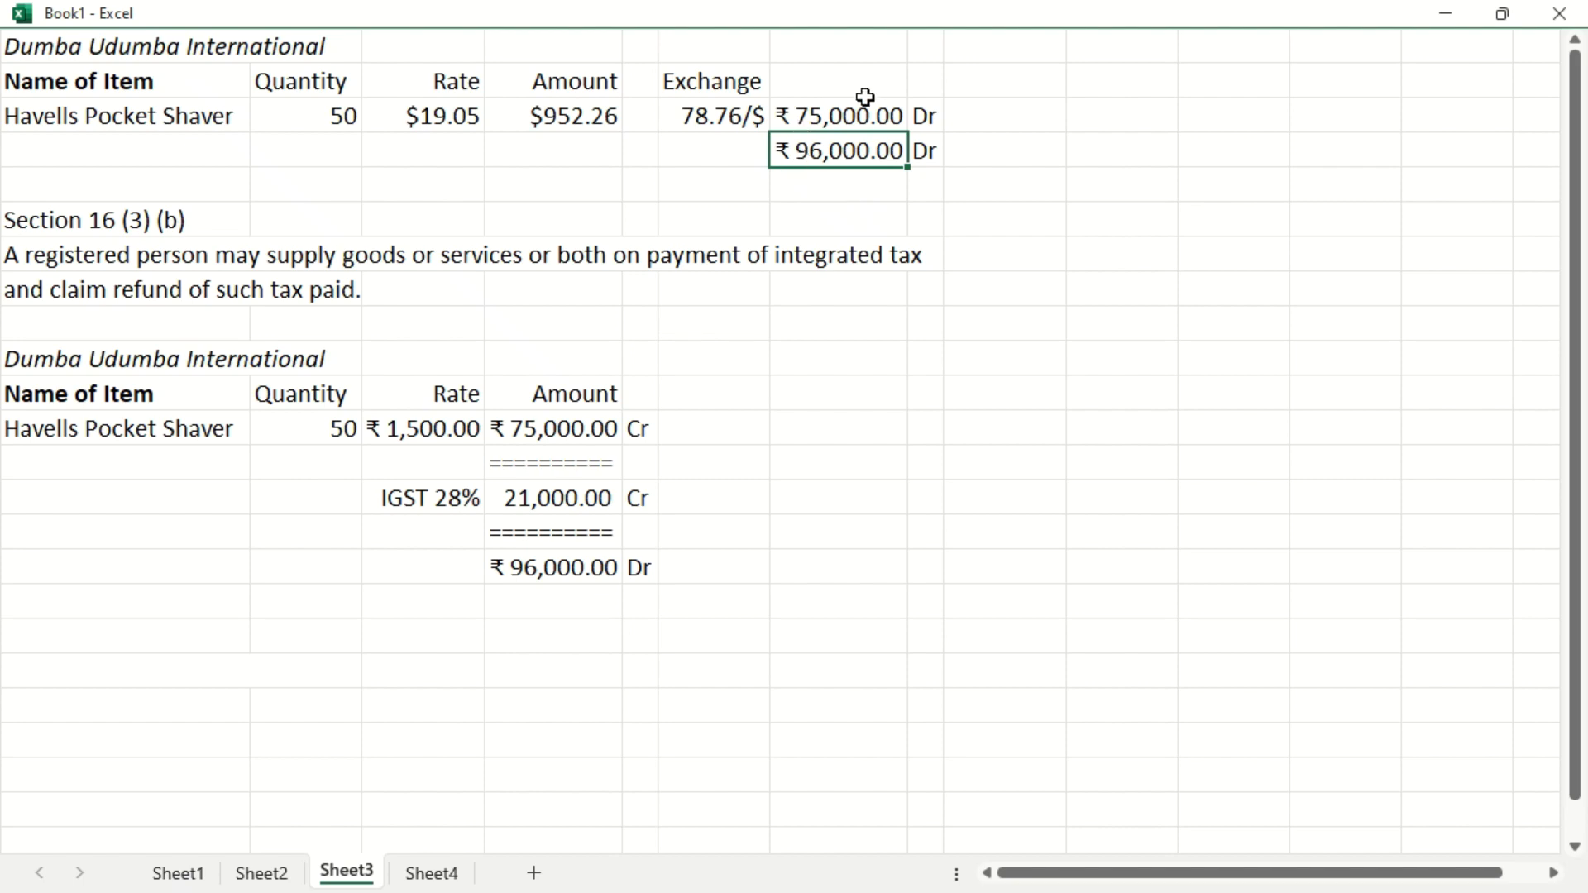
left_click(829, 115)
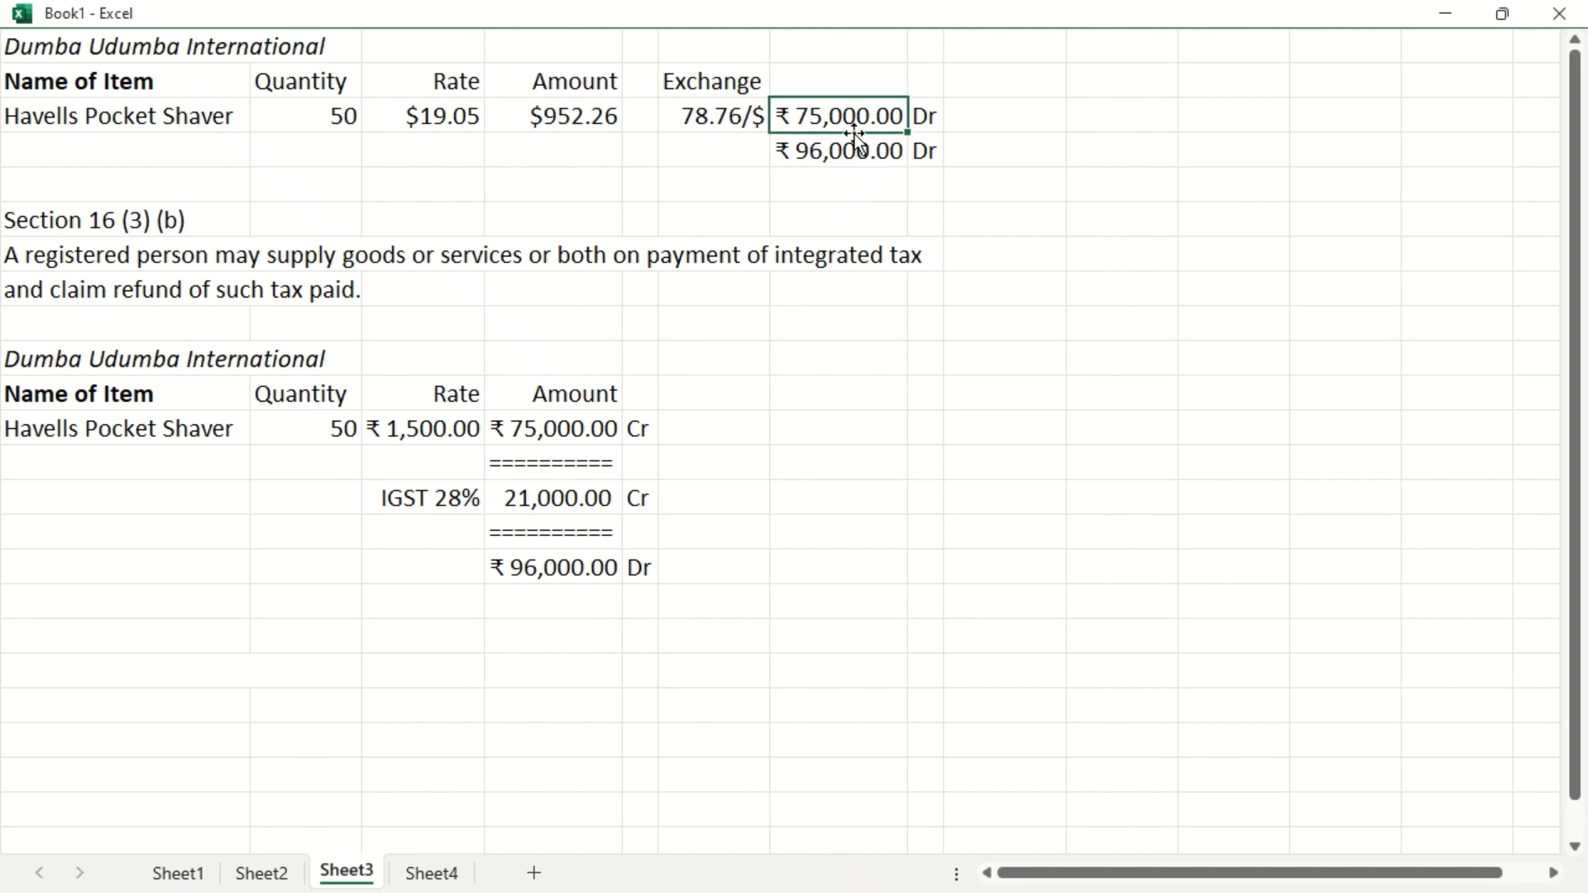
left_click(813, 157)
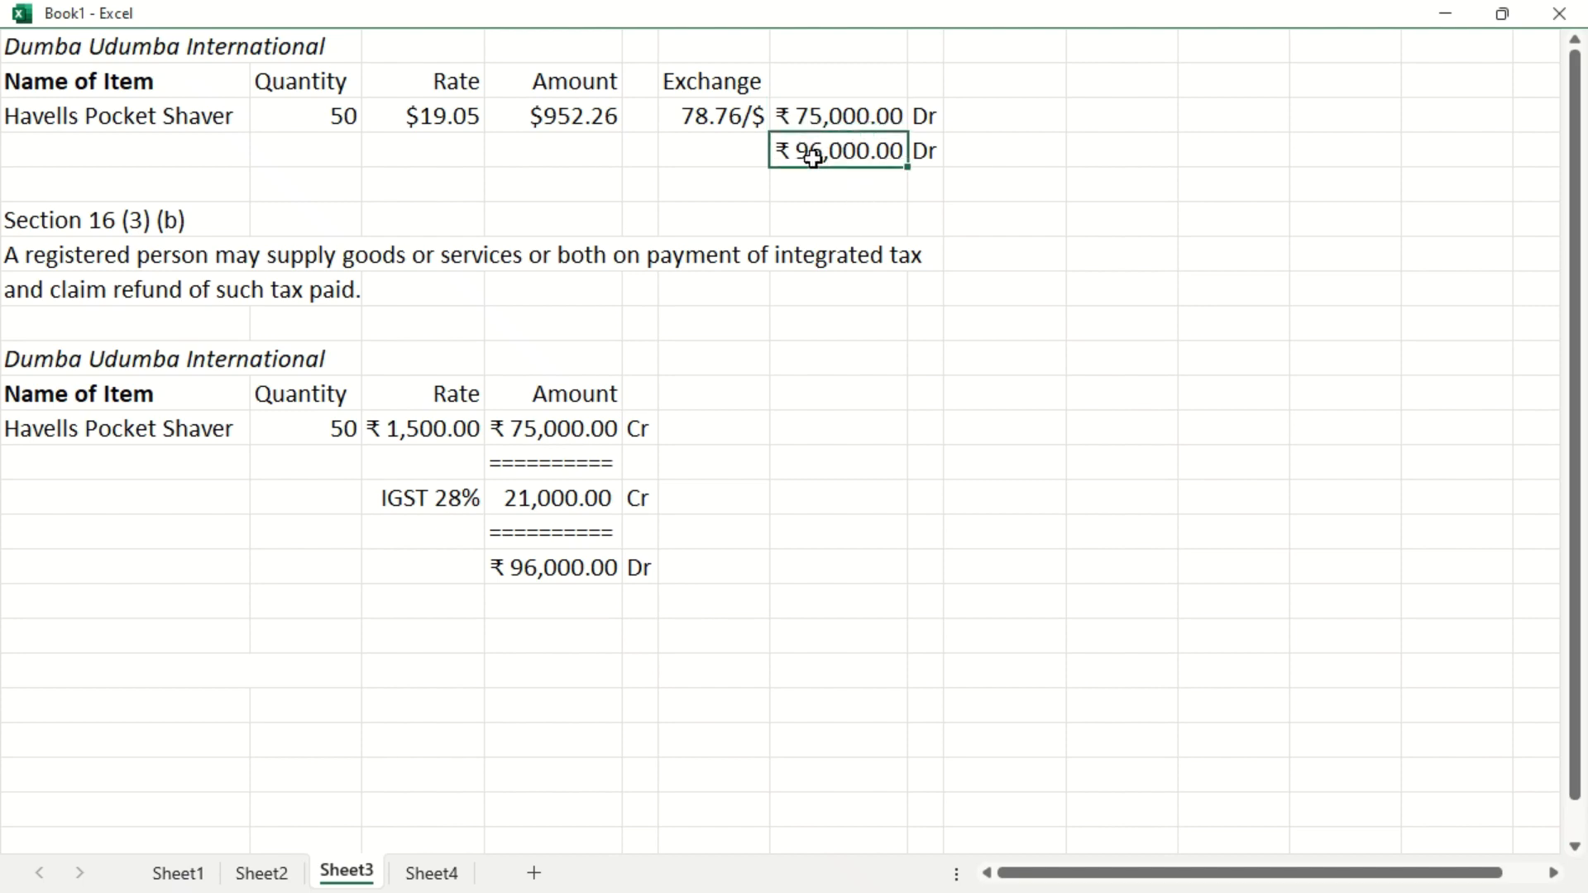
left_click(808, 177)
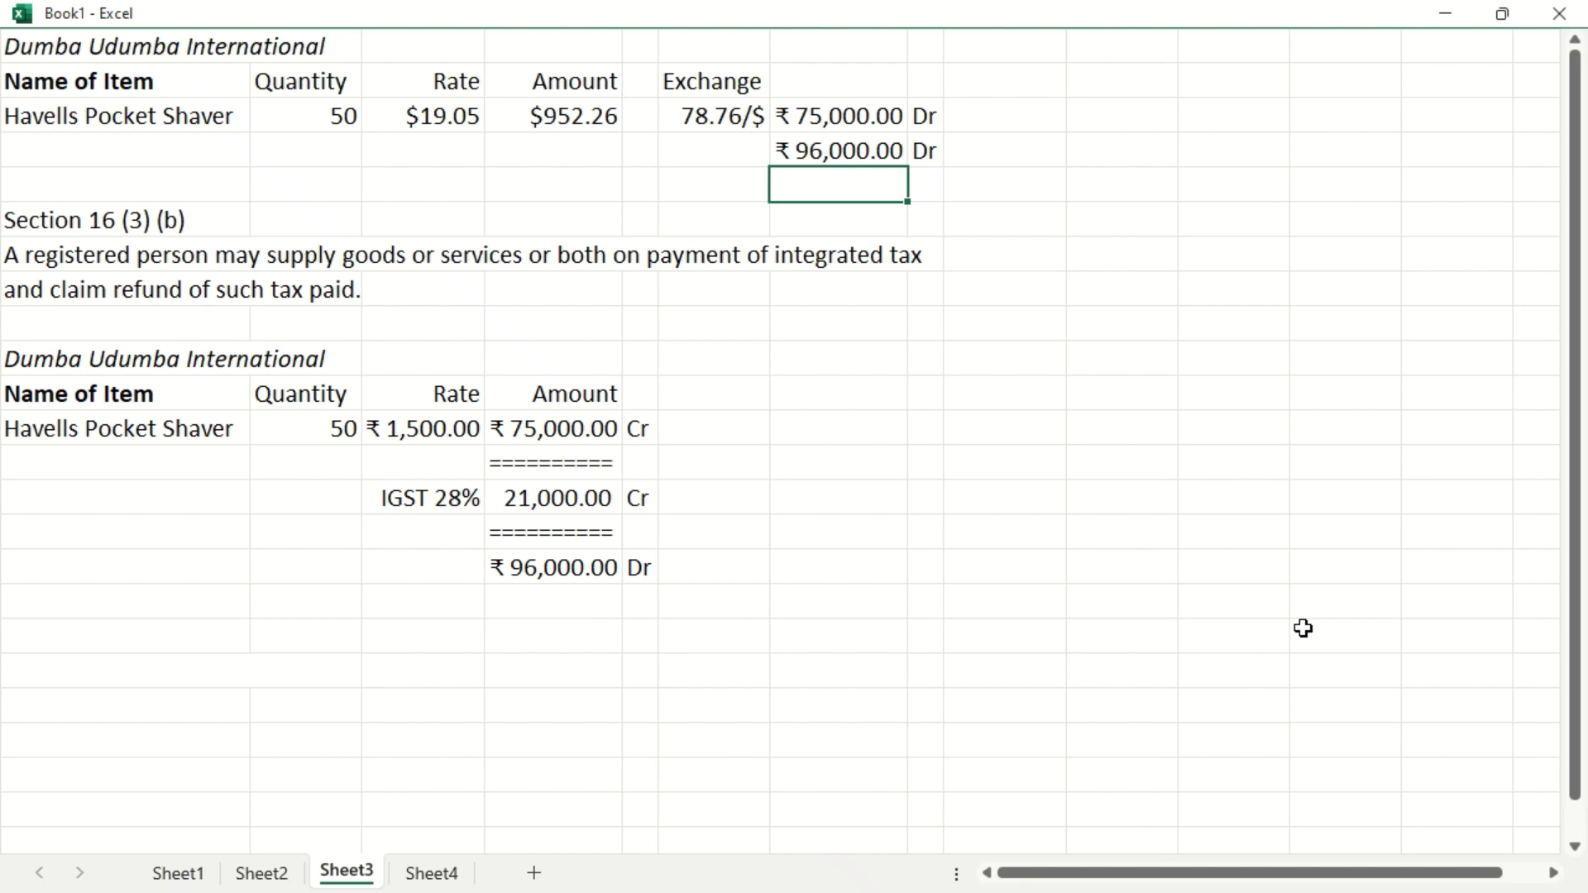
Step: Review the Tax Paid on Exports journal entry on Sheet4 and the rupee debit and credit amounts beside the export line
key("ctrl+Page_Down")
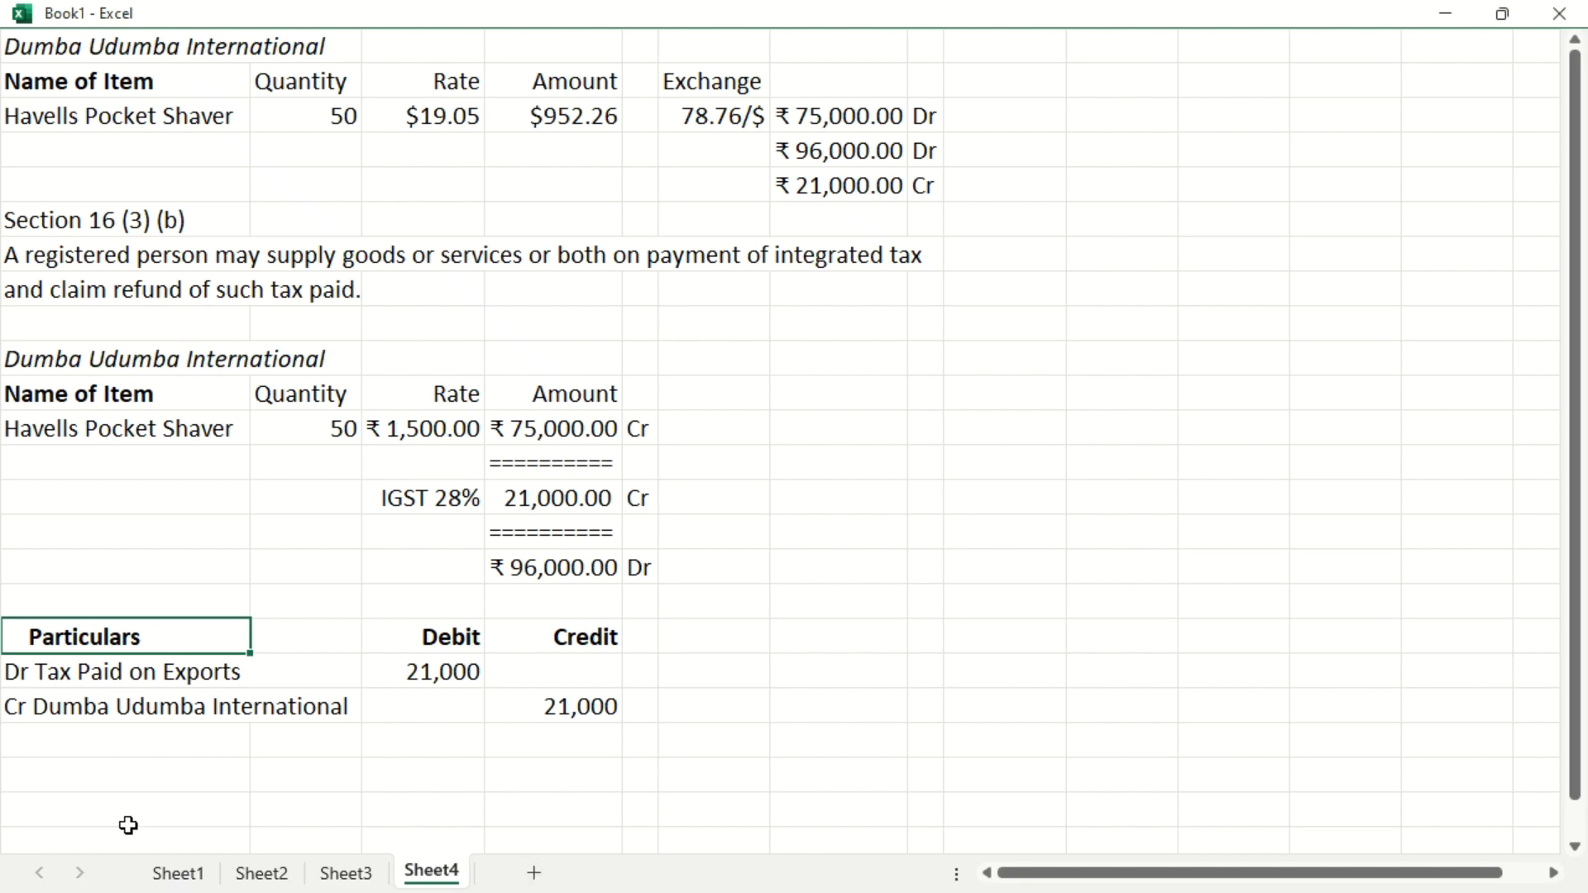
left_click(88, 672)
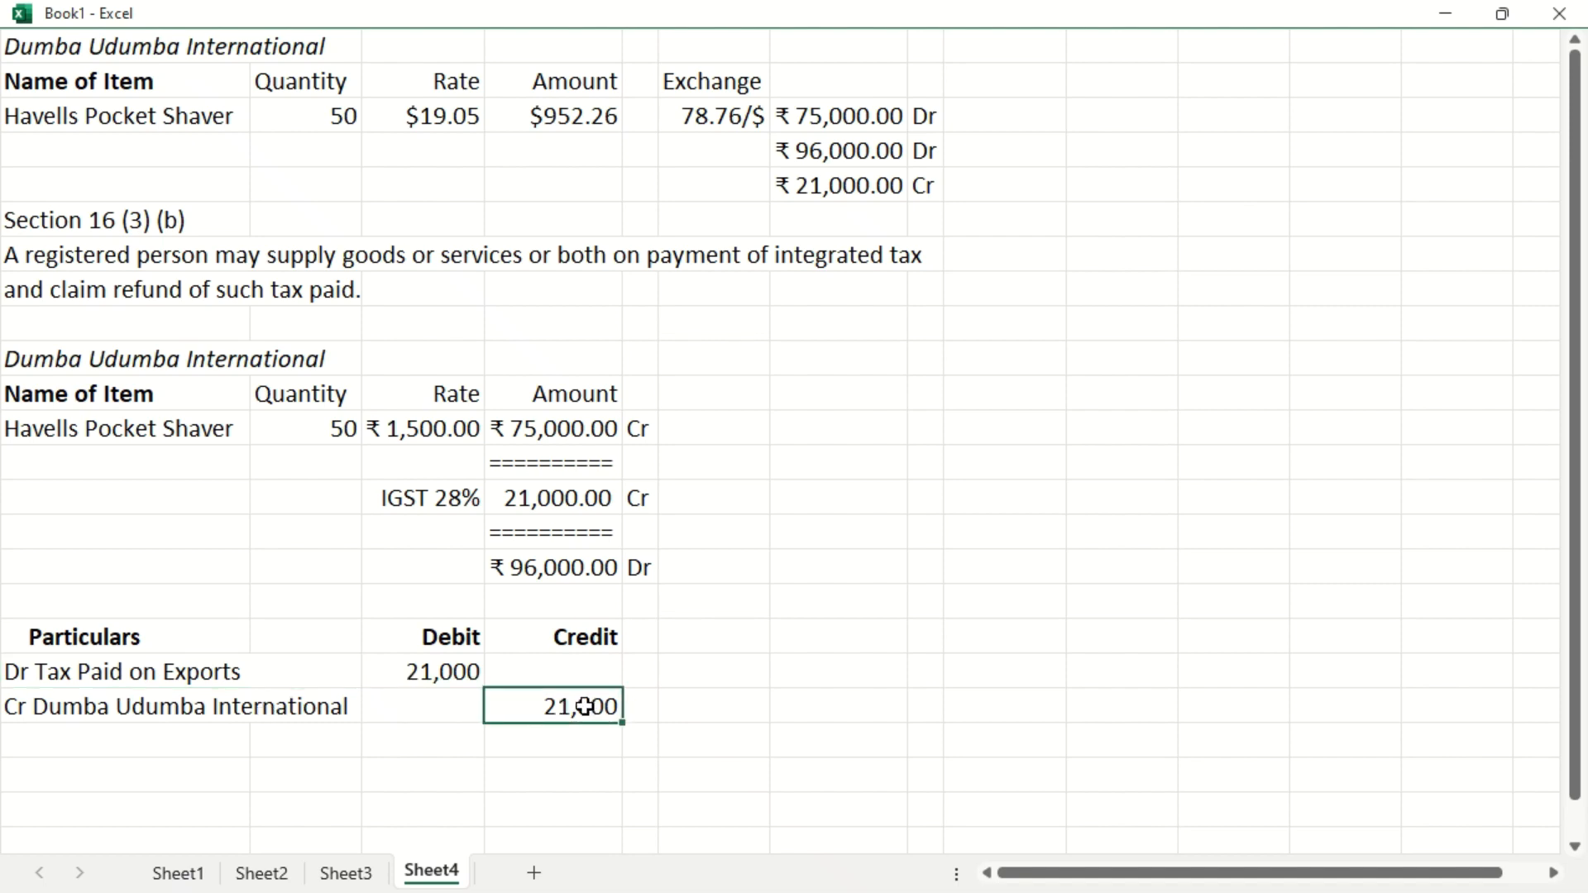
left_click(826, 190)
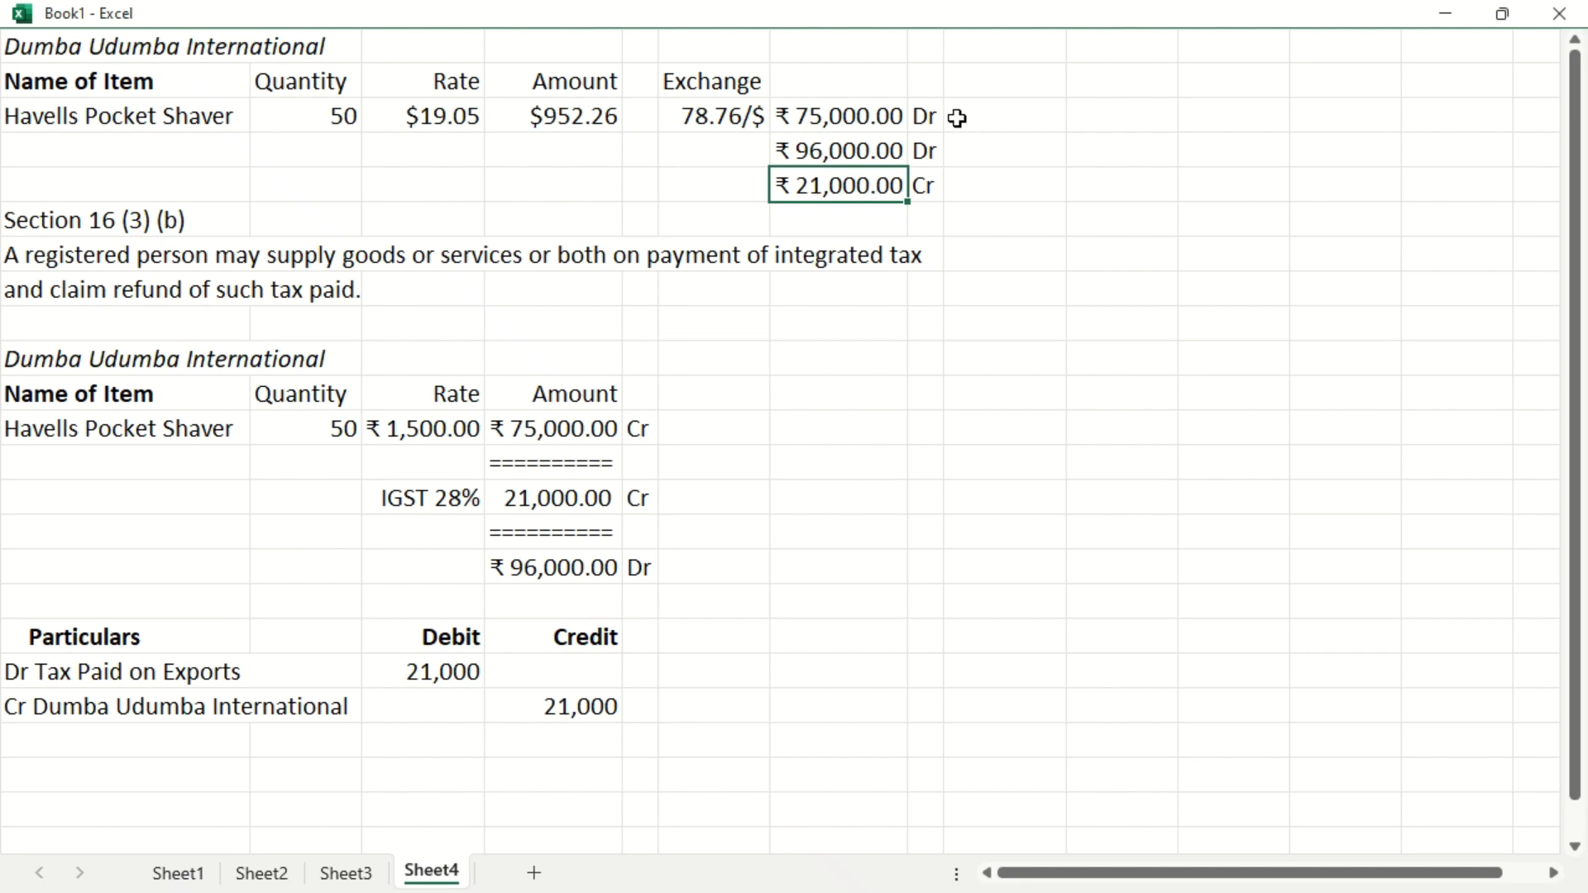
left_click(832, 110)
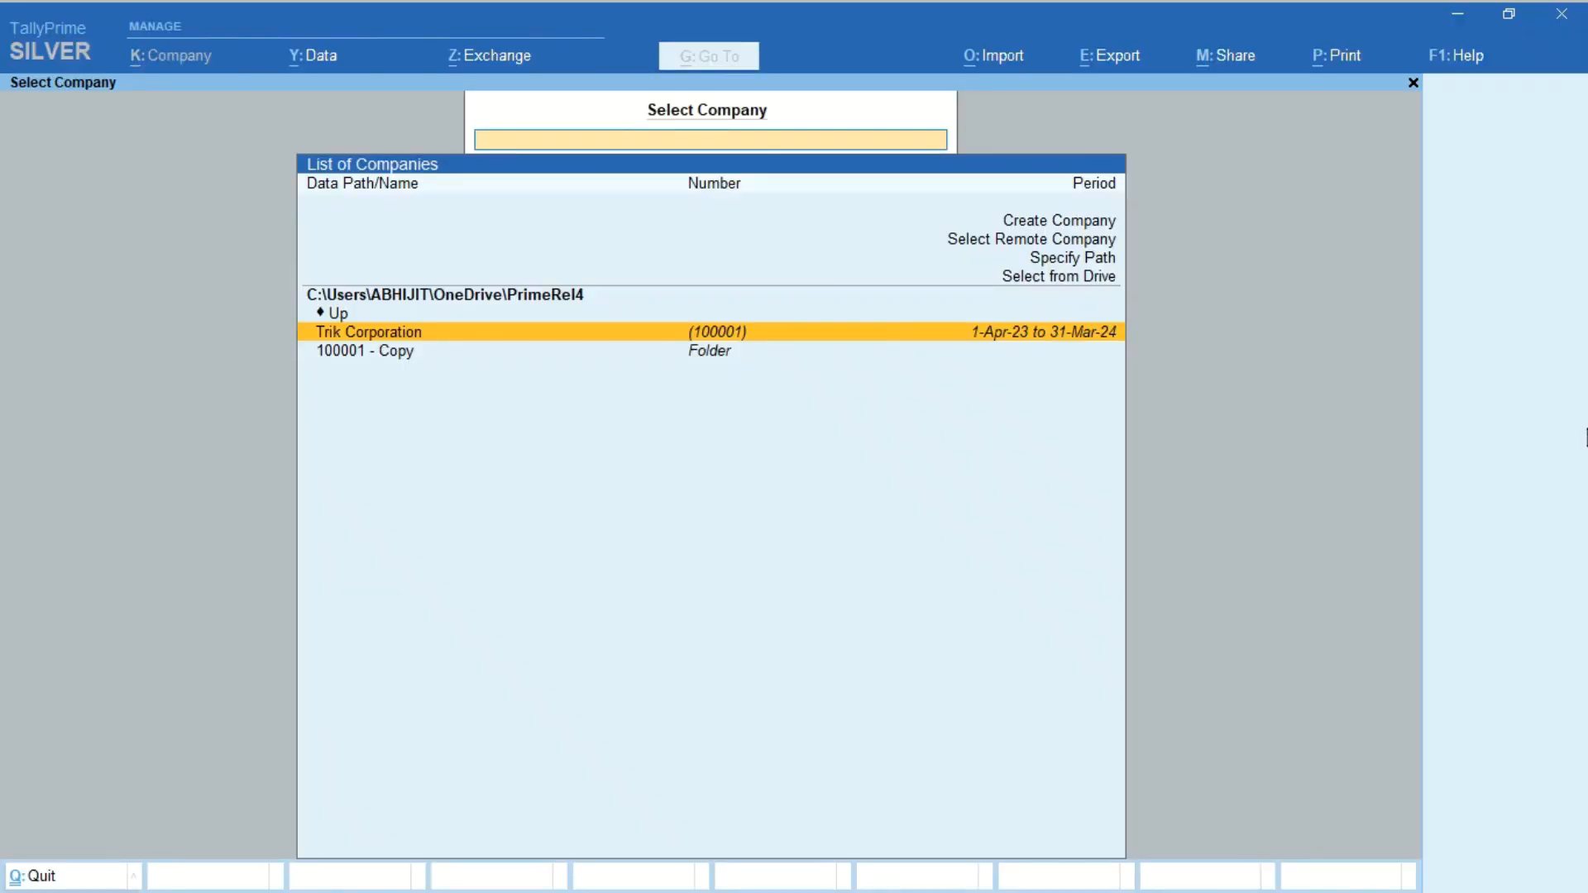
Step: Open the company Trik Corporation in TallyPrime and start creating a new ledger
key("Return")
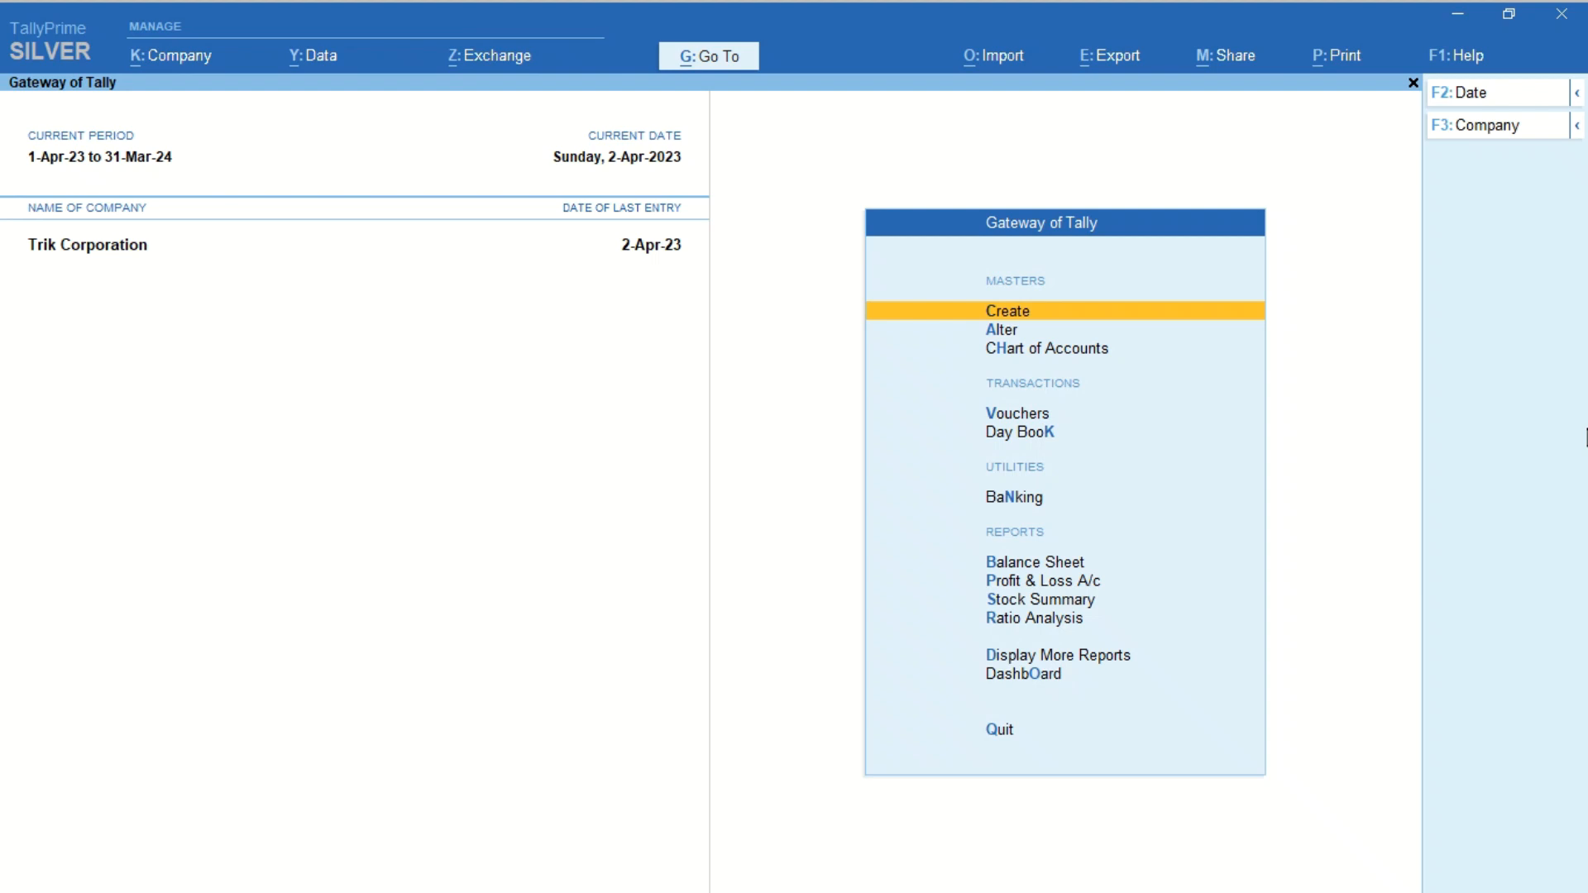
key("Return")
key("Down")
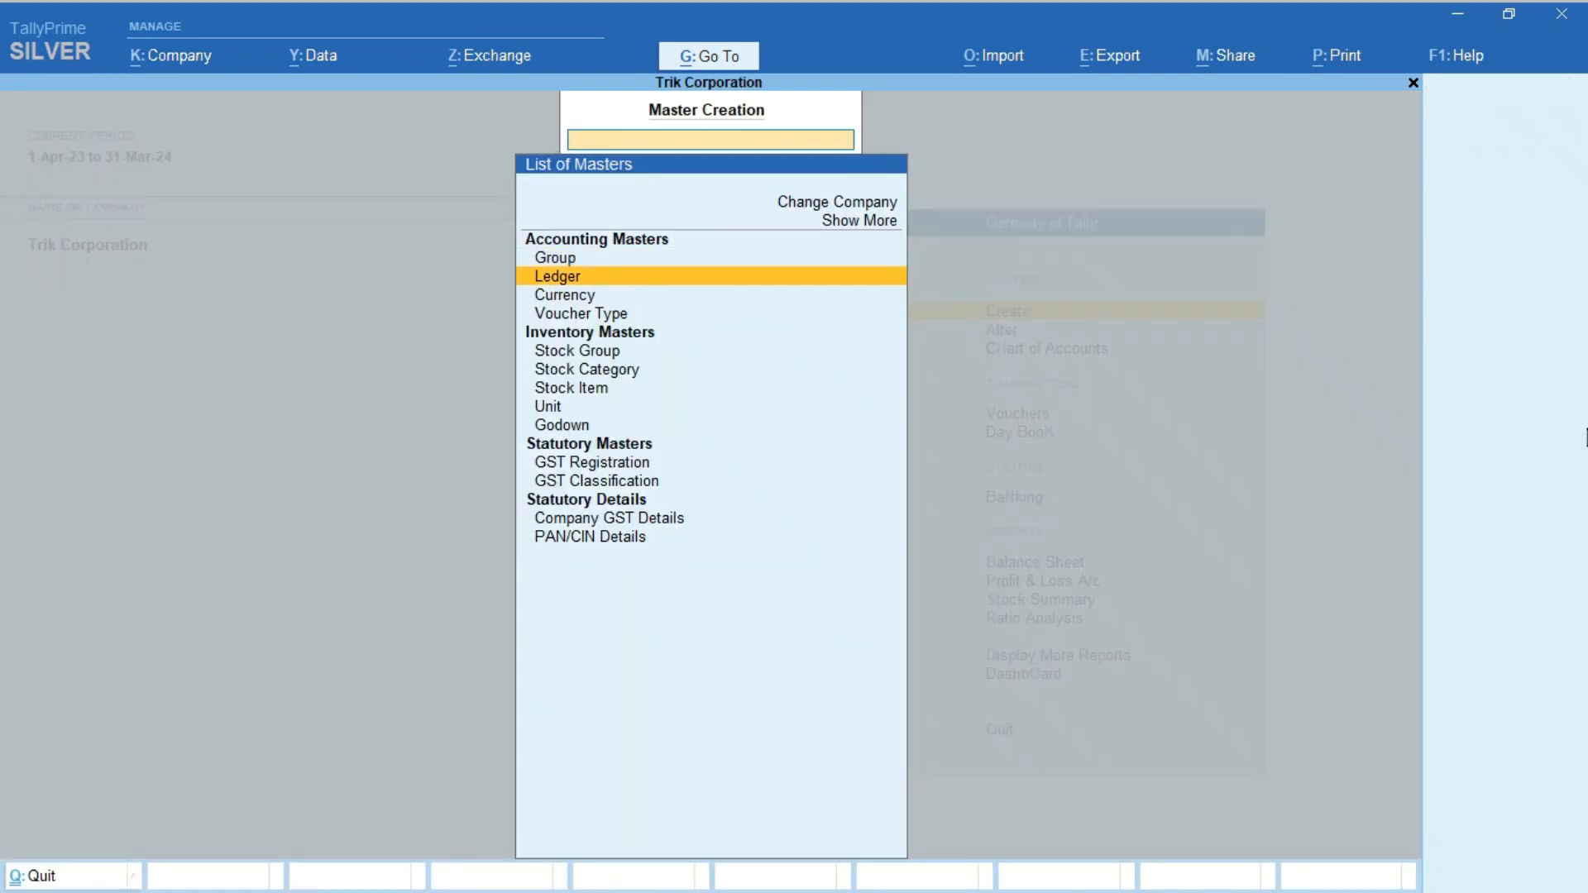
key("Return")
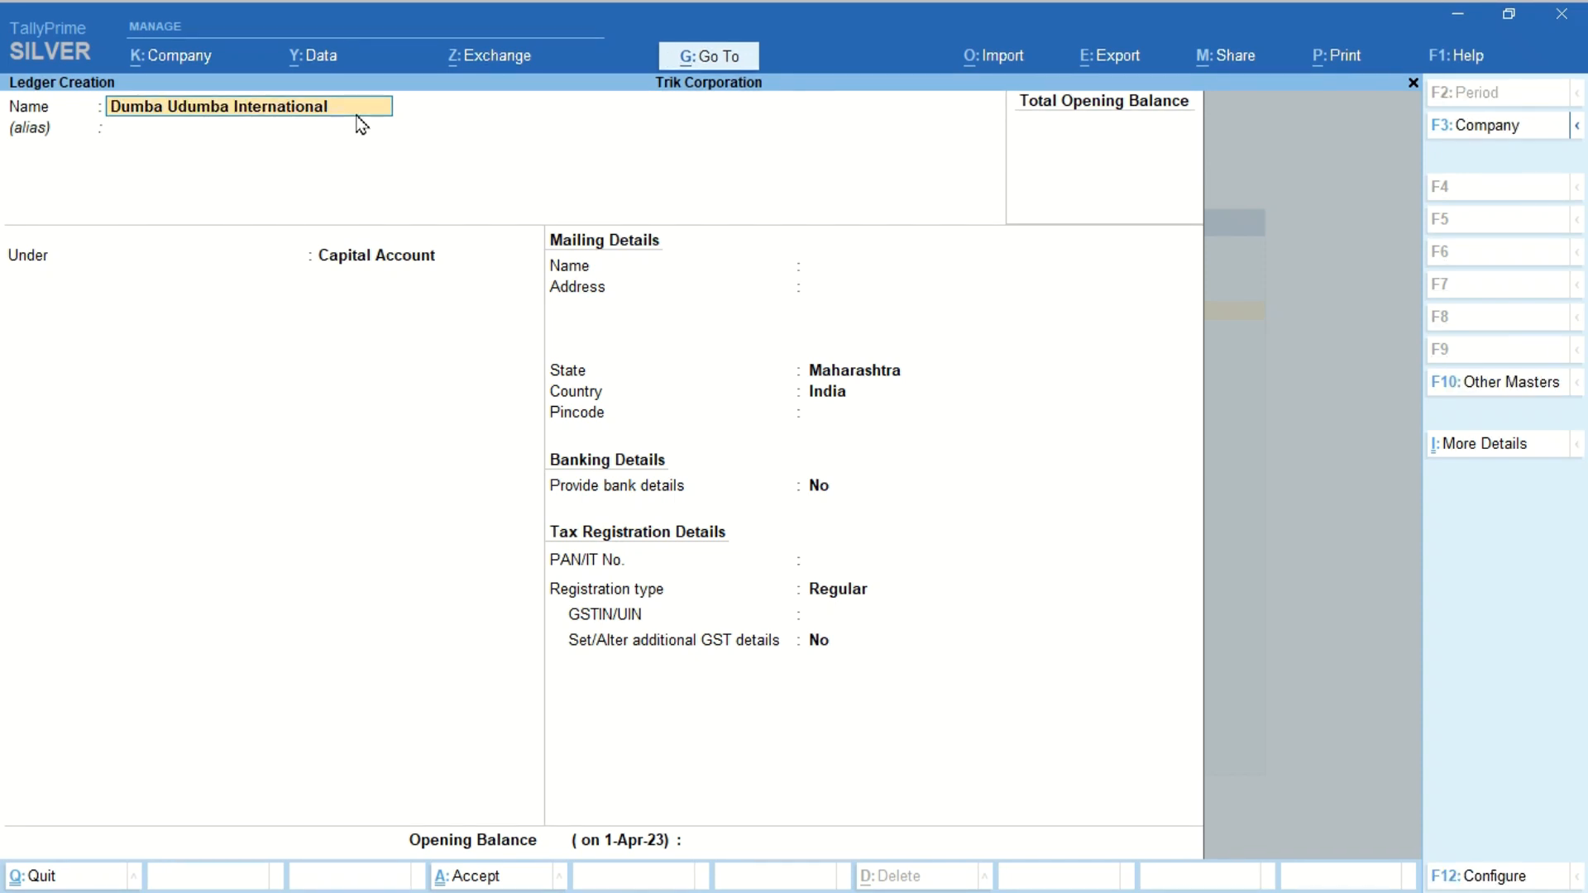
Step: Place the Dumba Udumba International ledger under Sundry Debtors, keeping bill-by-bill balances on and the address blank
key("Return")
key("Return")
type("Sun")
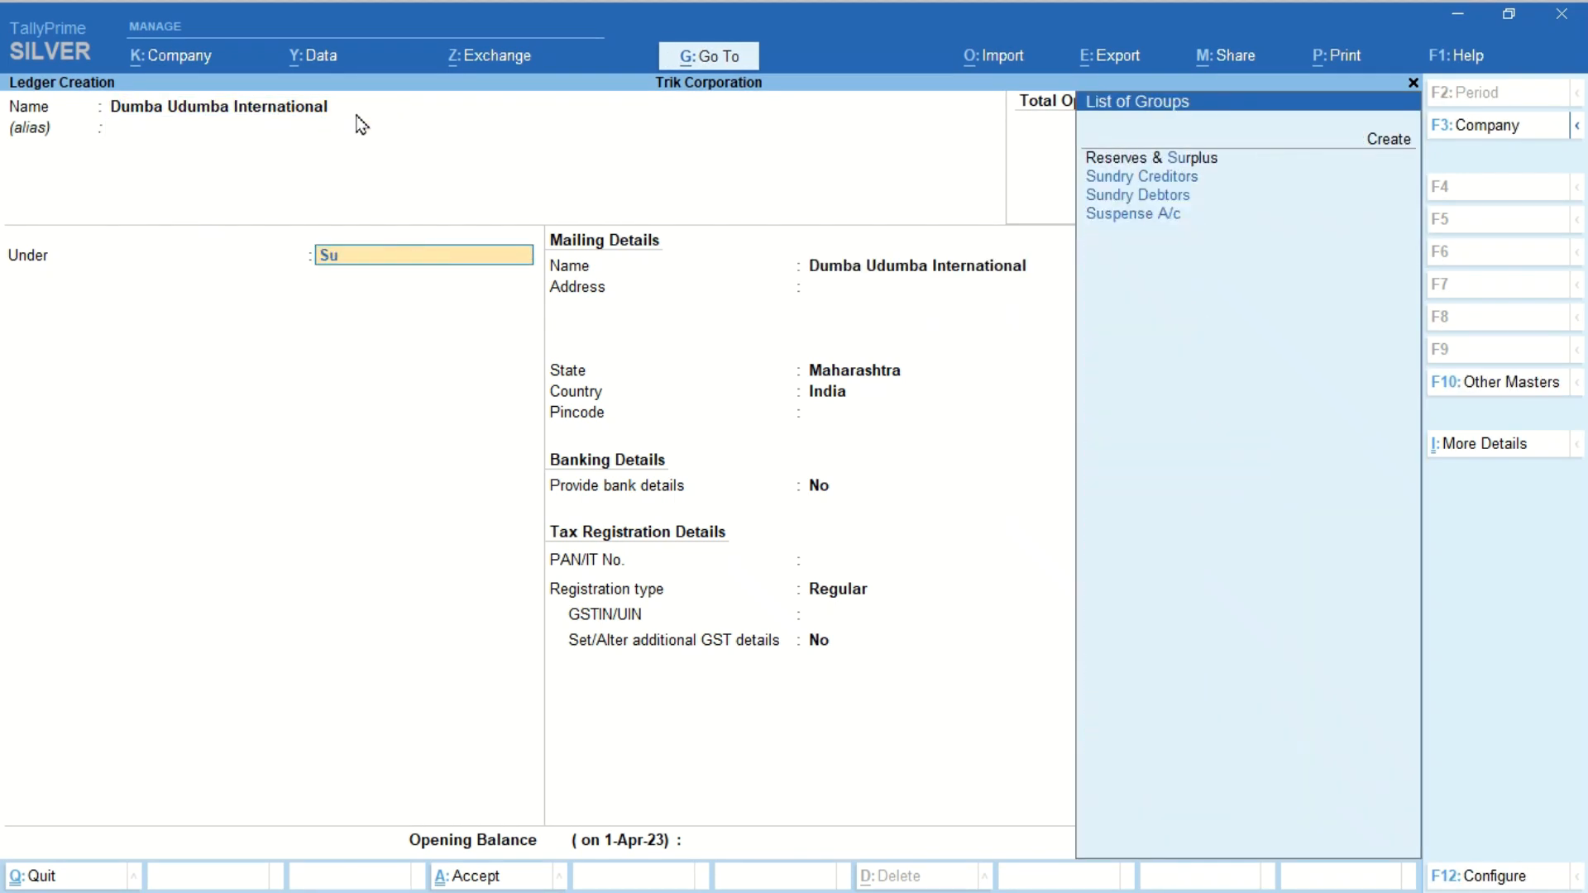
key("Down")
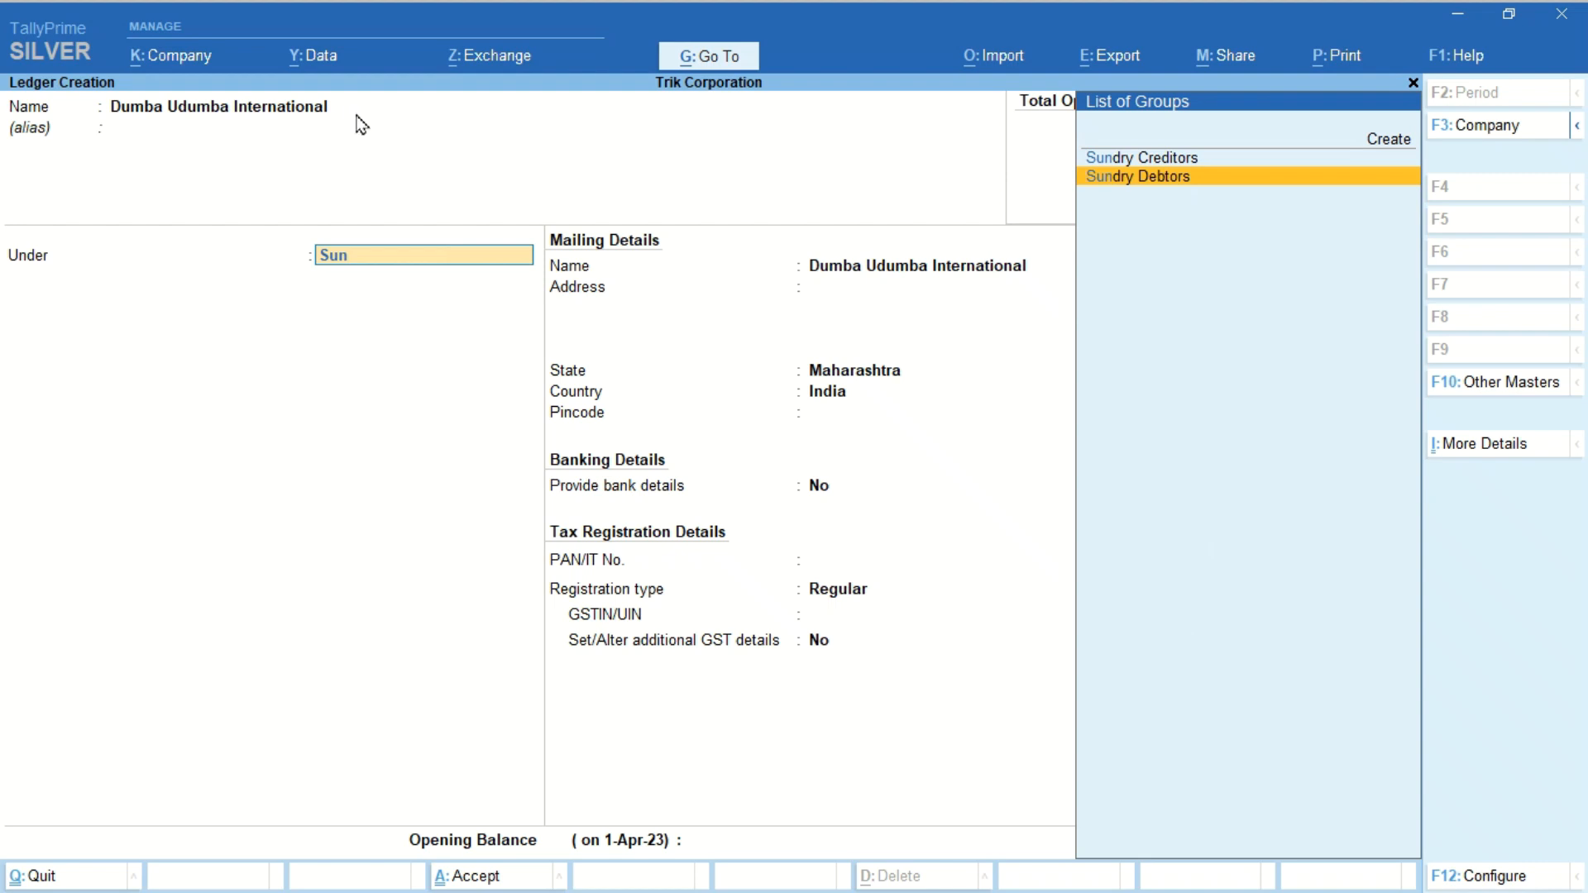
key("Return")
key("Return")
key("Return")
key("Return")
key("Return")
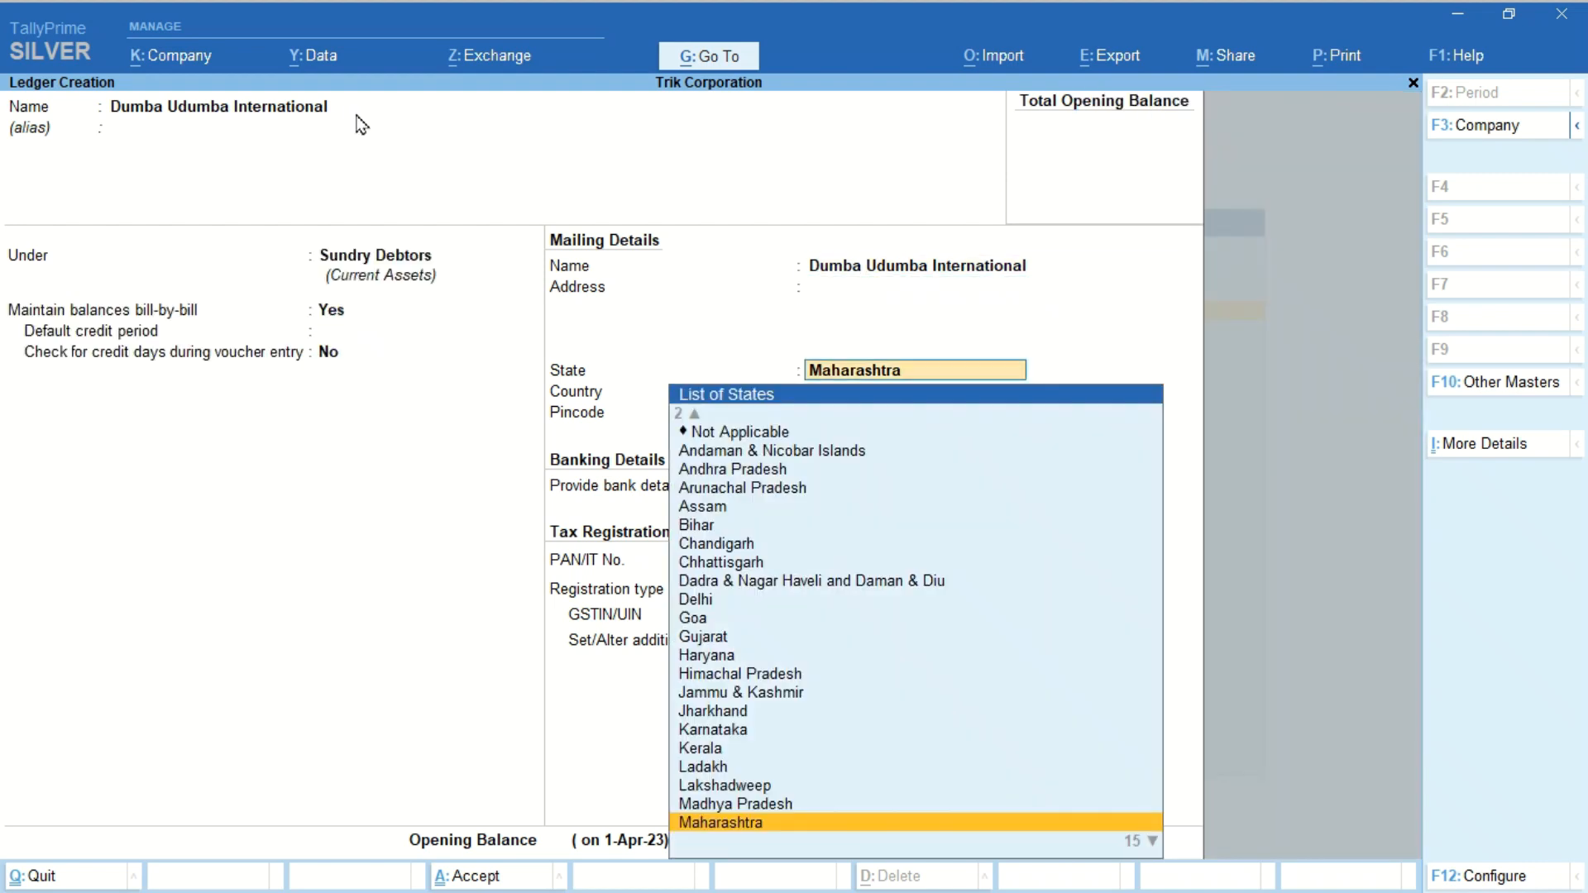
Step: Set the ledger's state to Western Cape, South Africa, keep the registration type Unknown, save it and leave ledger creation
type("Western Cape")
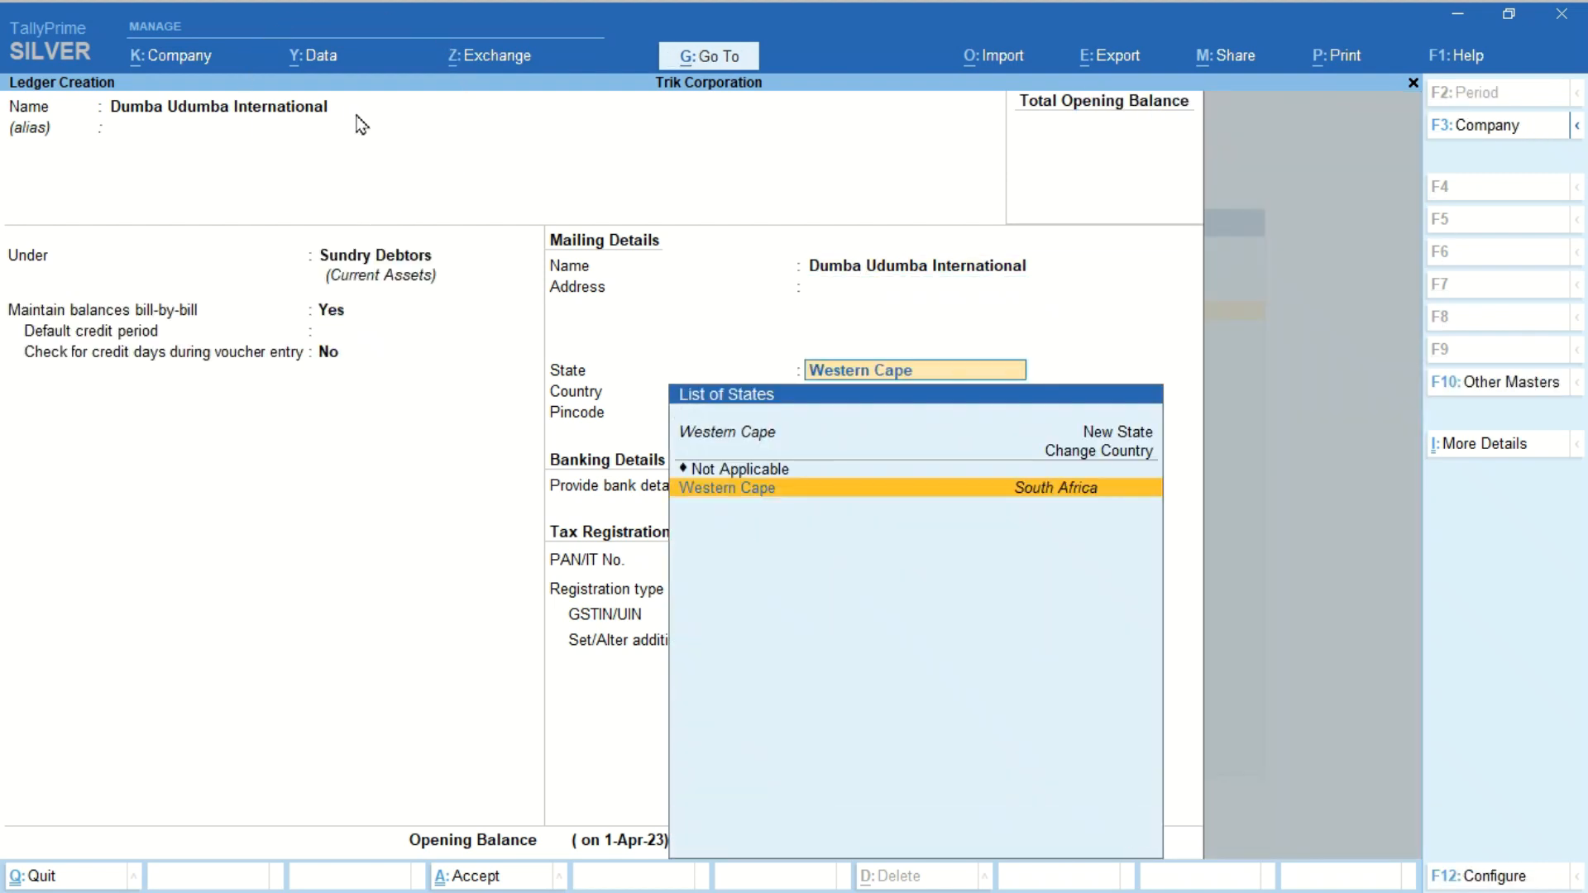
key("Return")
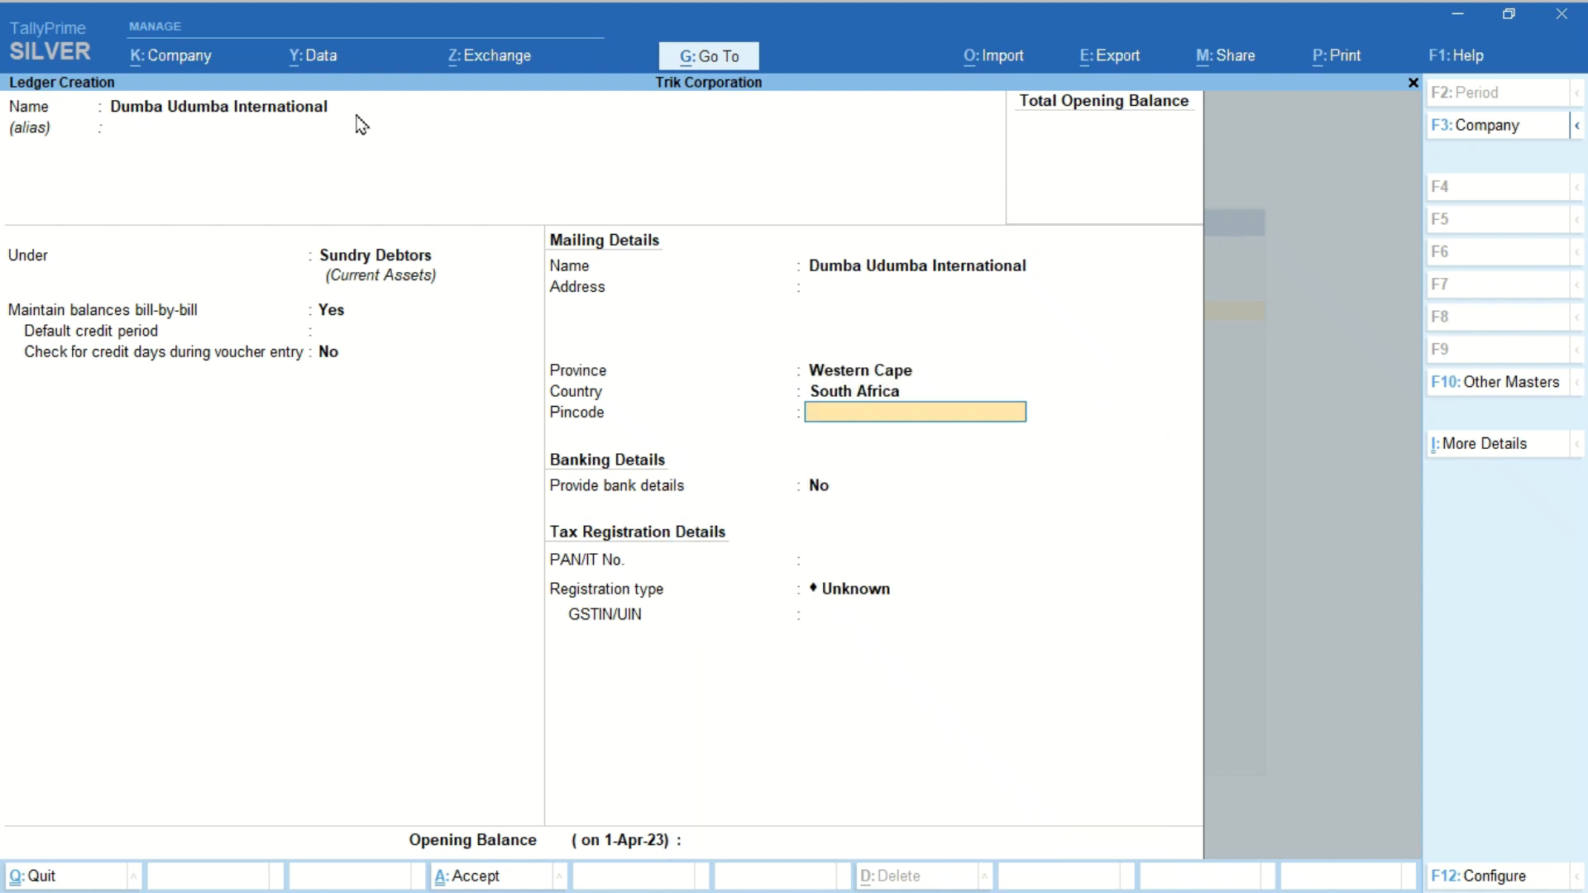
key("Return")
key("Return")
key("Return")
key("Return")
key("Return")
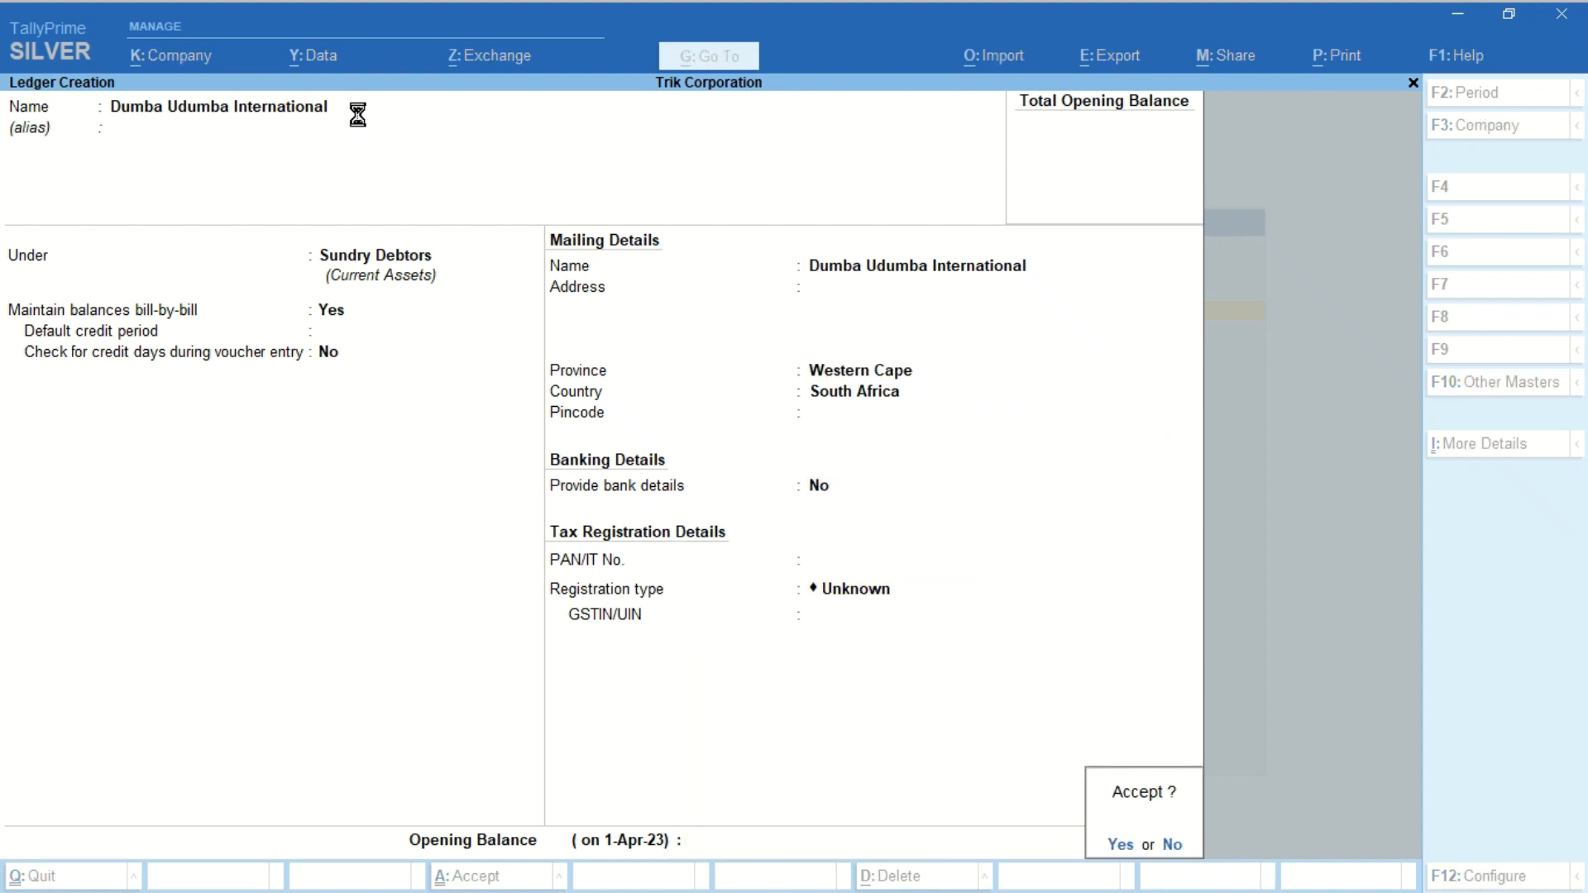
key("Return")
key("Escape")
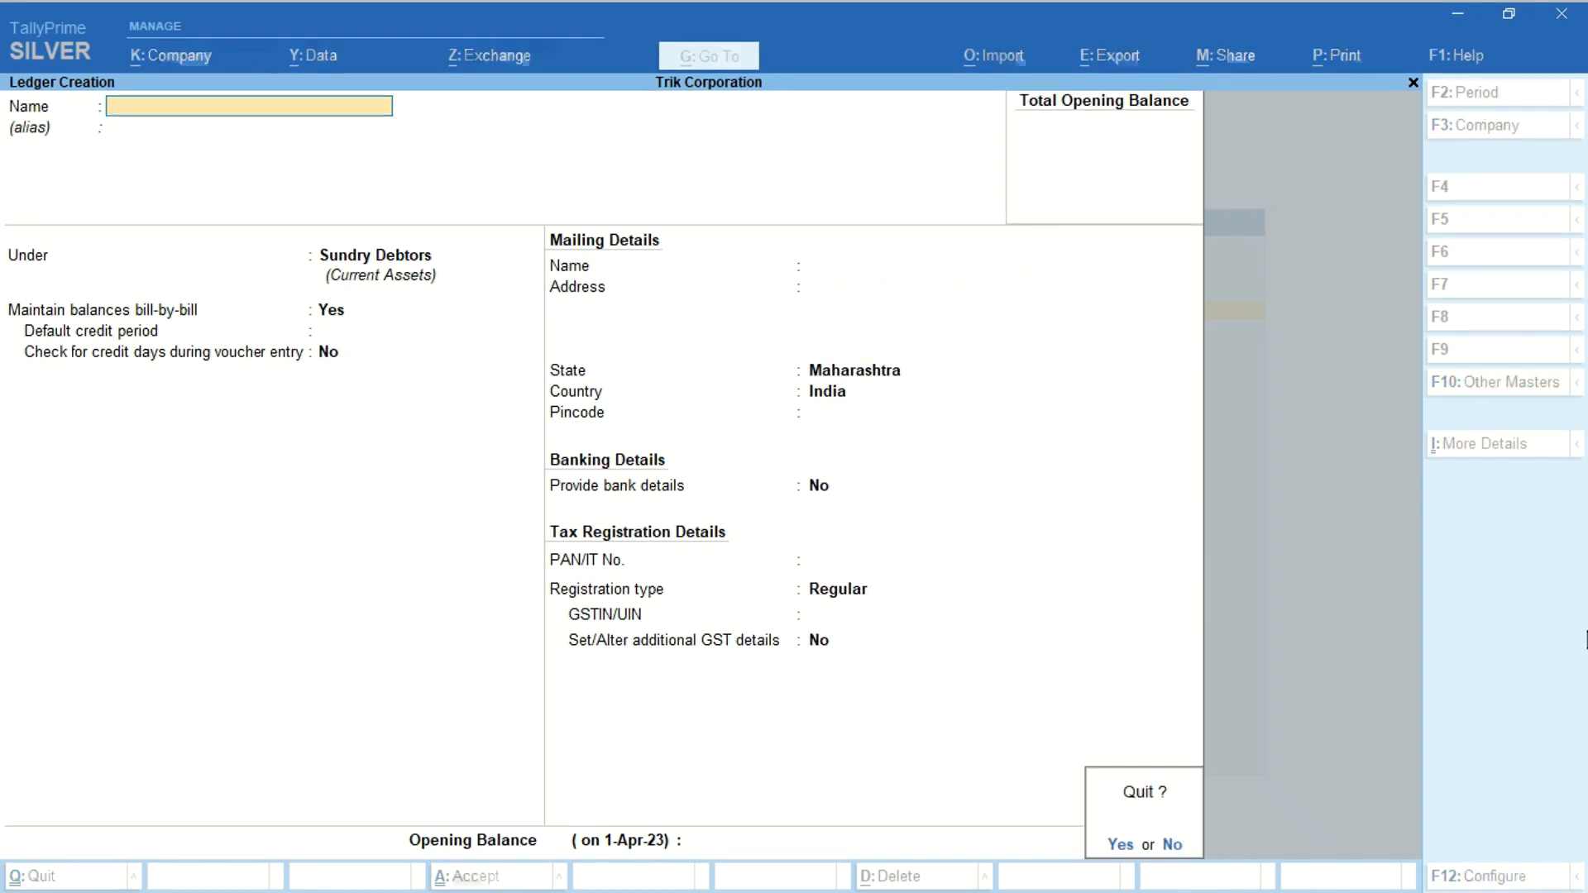
key("Return")
key("Escape")
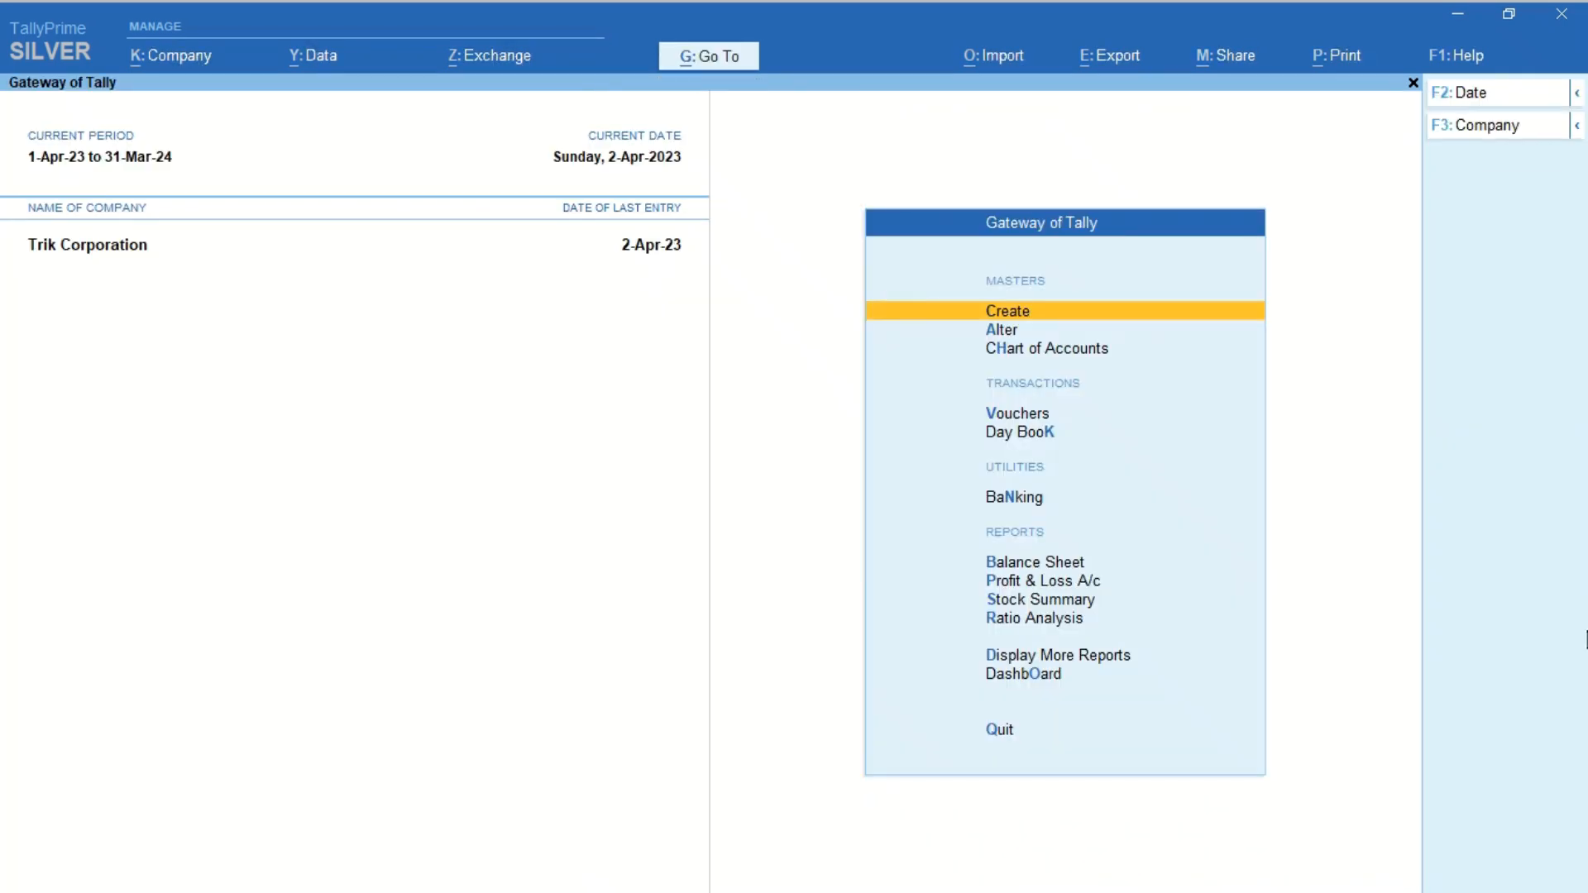
Step: Start a new sales voucher in Trik Corporation
key("Down")
key("Down")
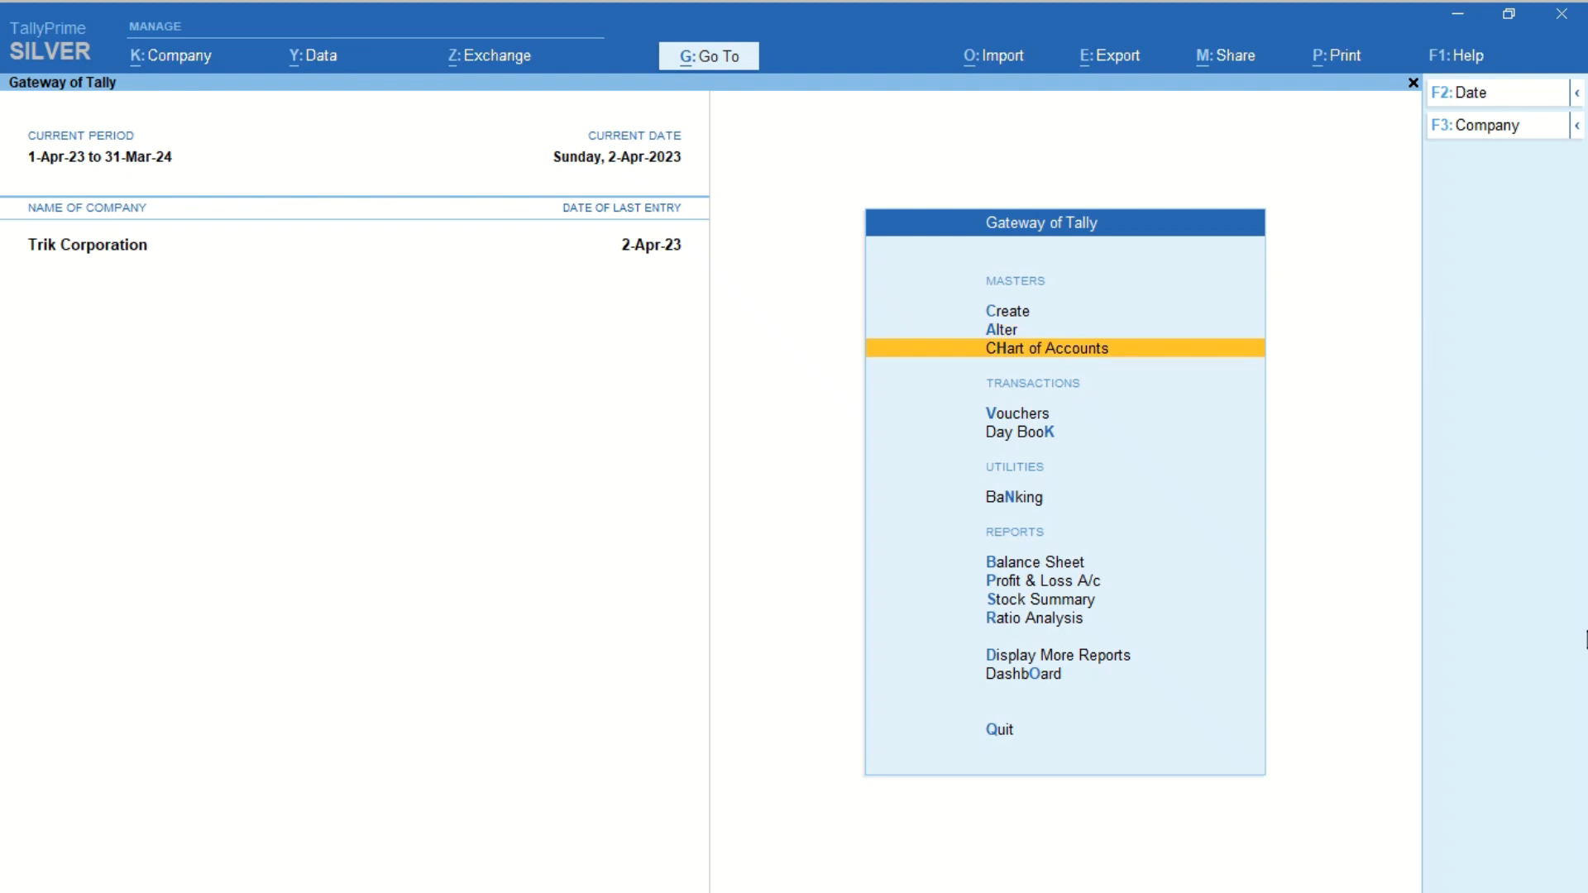
key("Down")
key("Return")
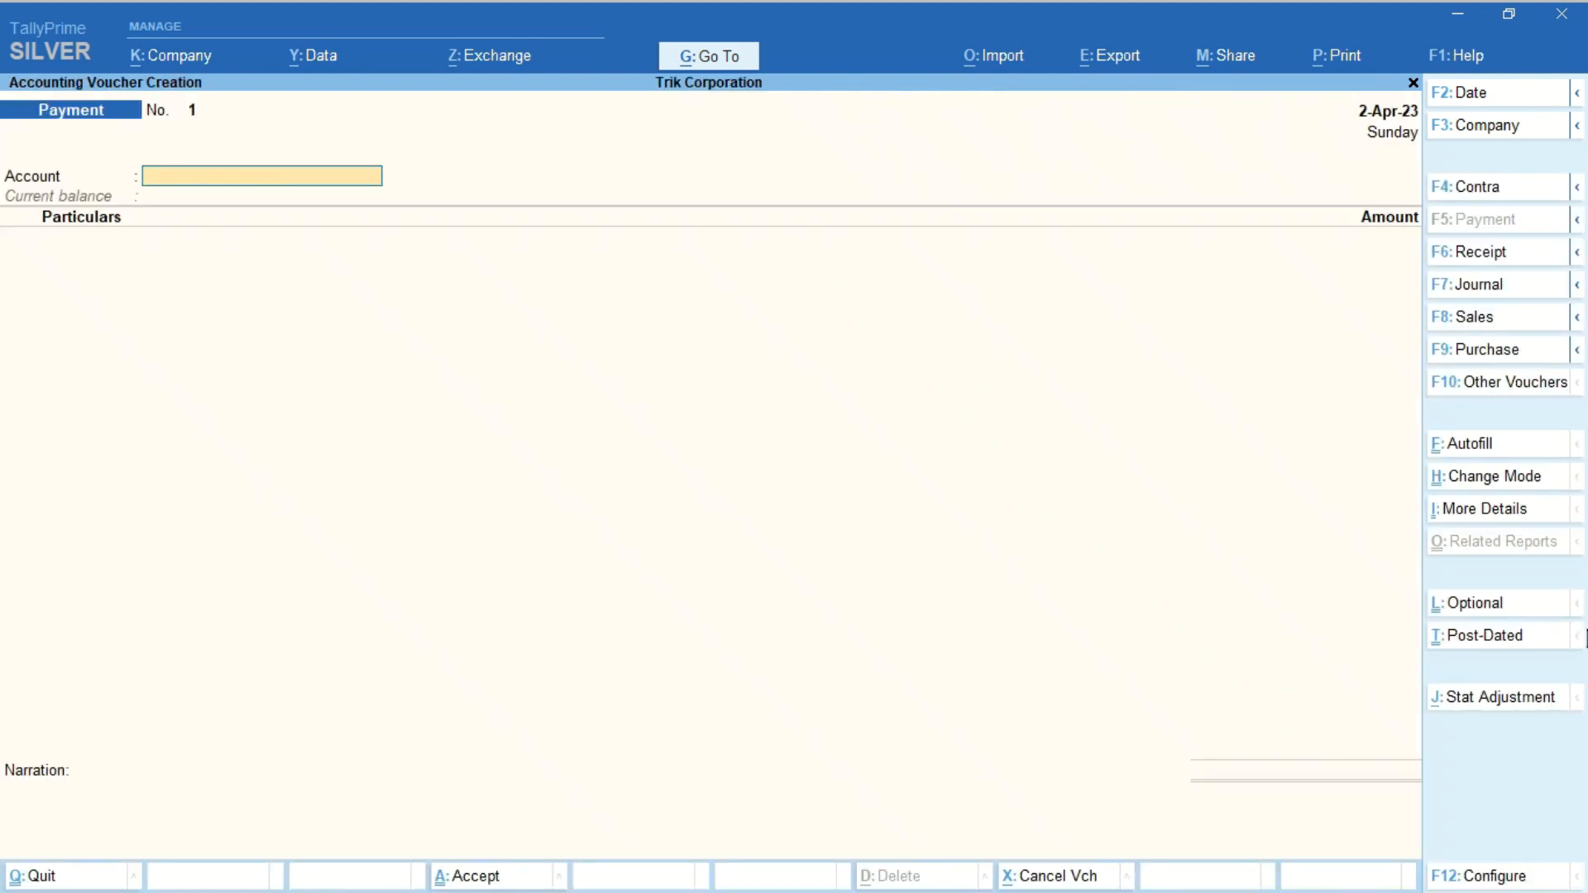
left_click(1470, 319)
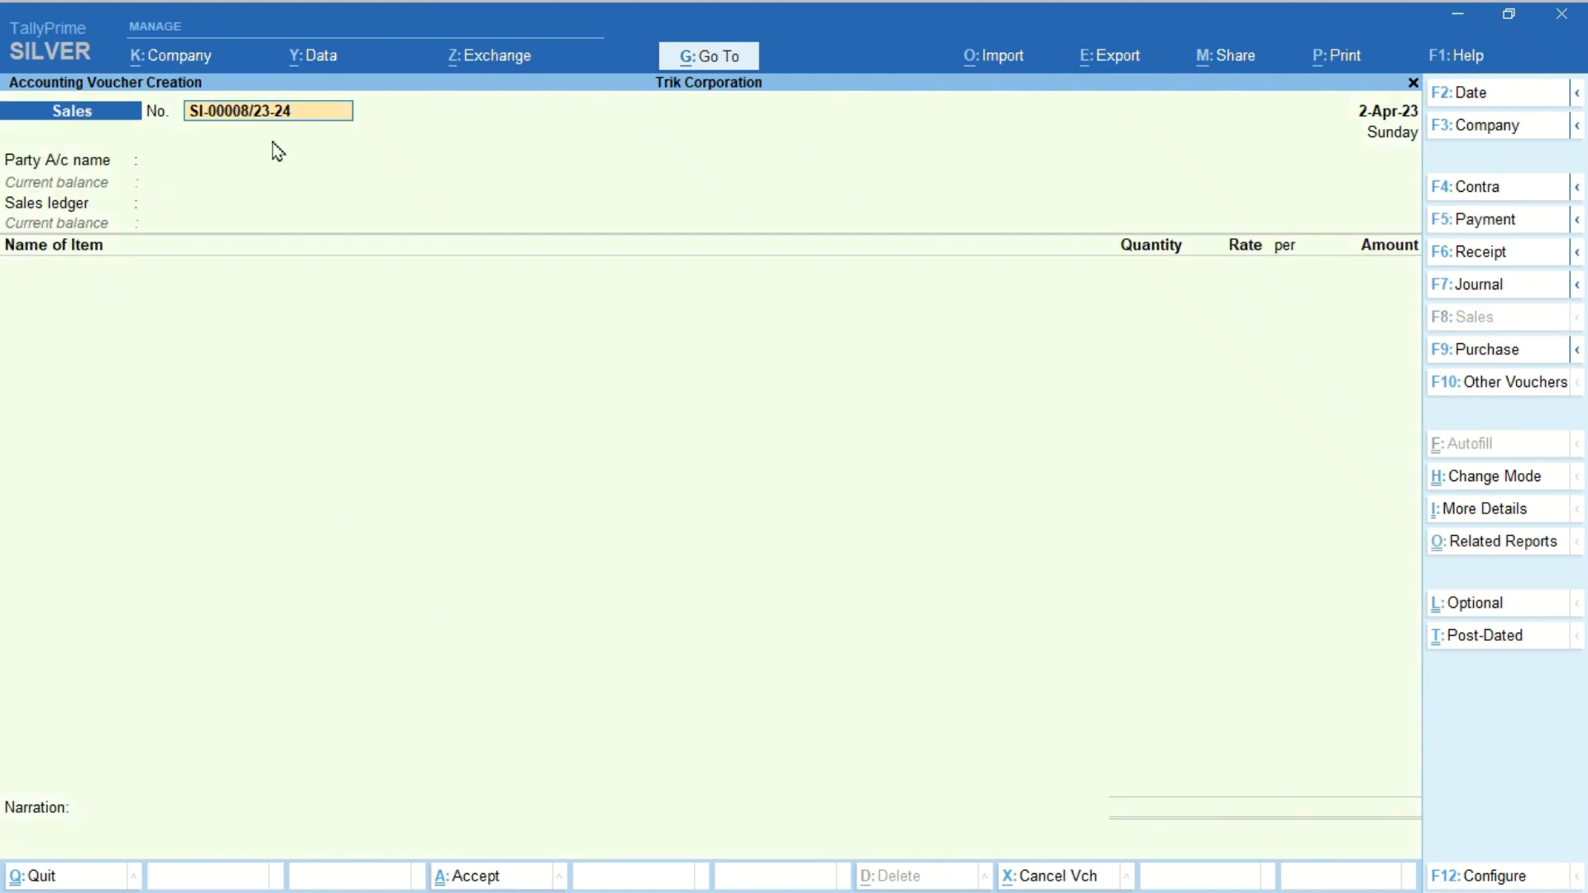
Step: Choose Dumba Udumba International as the party, leave the dispatch and party details as they are, and use Sales A/c as the sales ledger
key("Return")
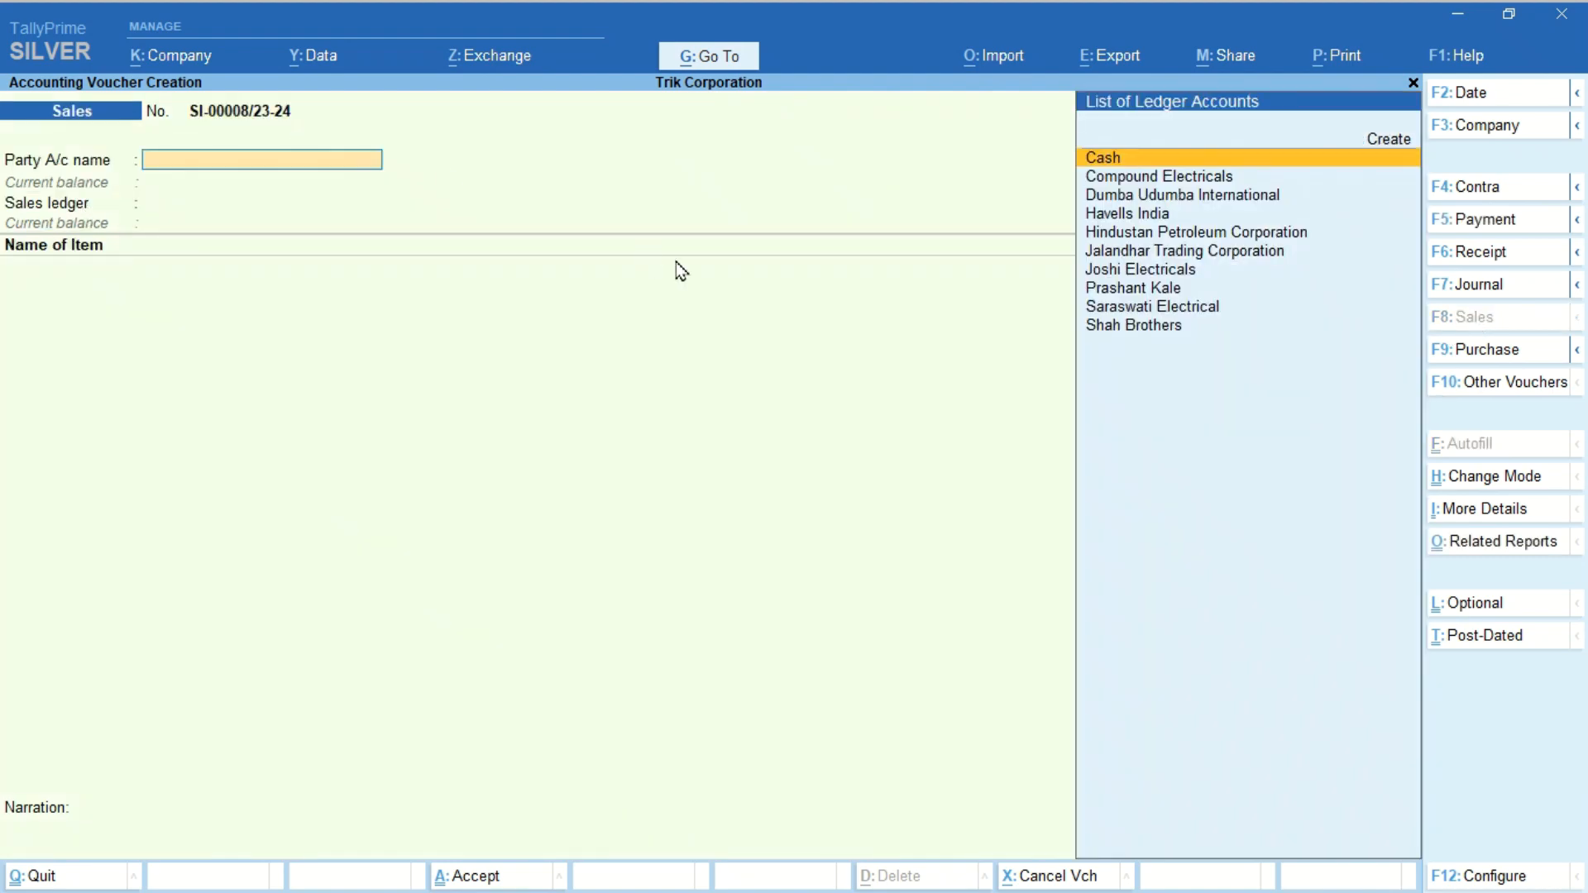
type("du")
key("Return")
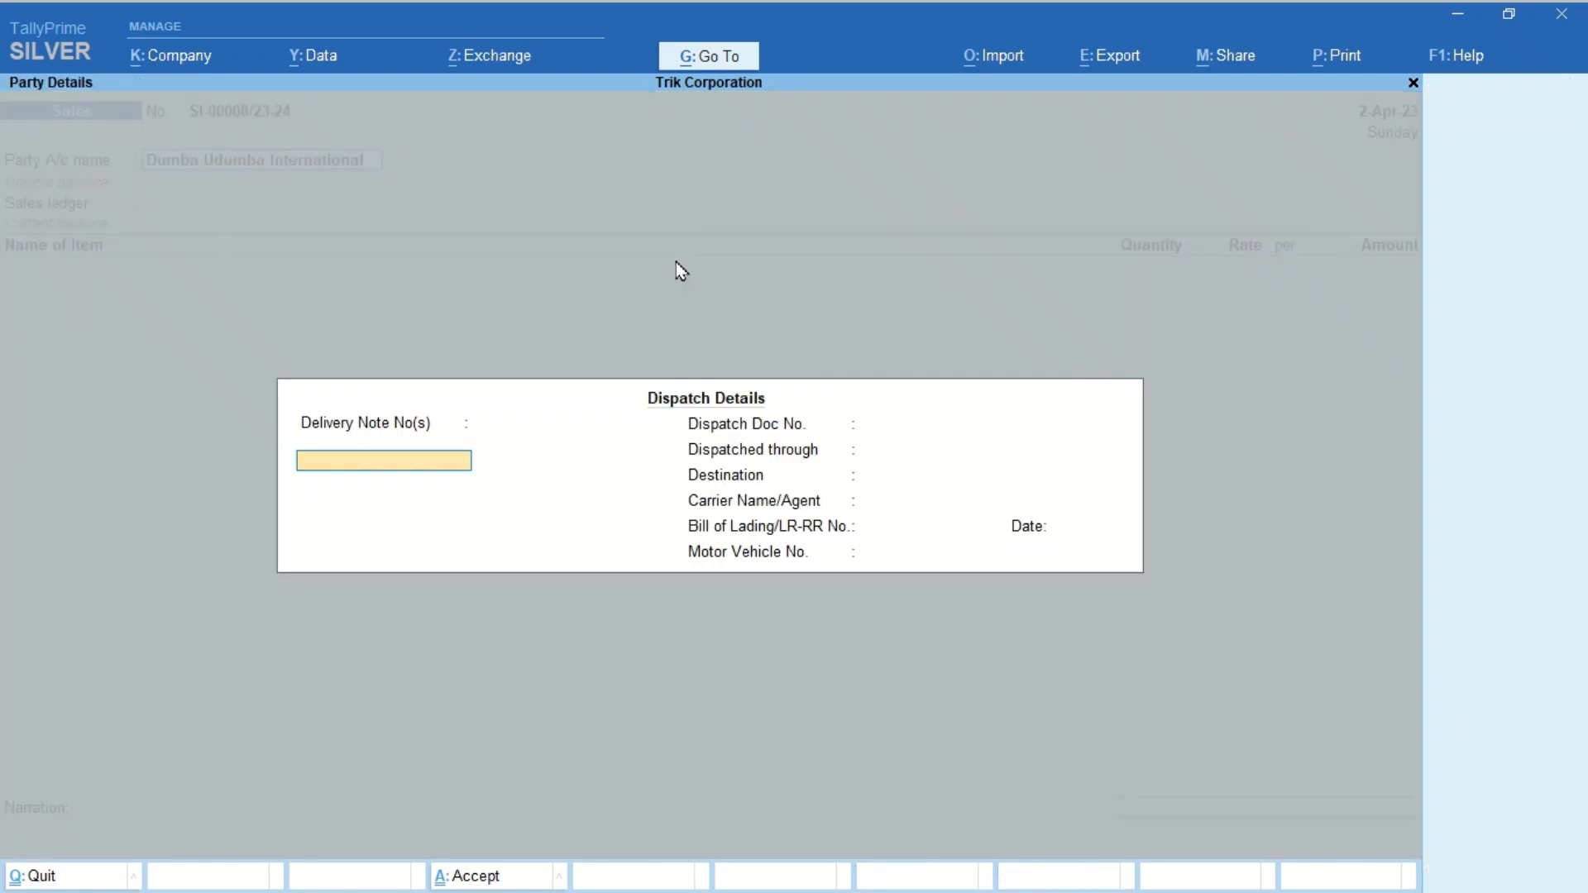
key("ctrl+a")
key("ctrl+a")
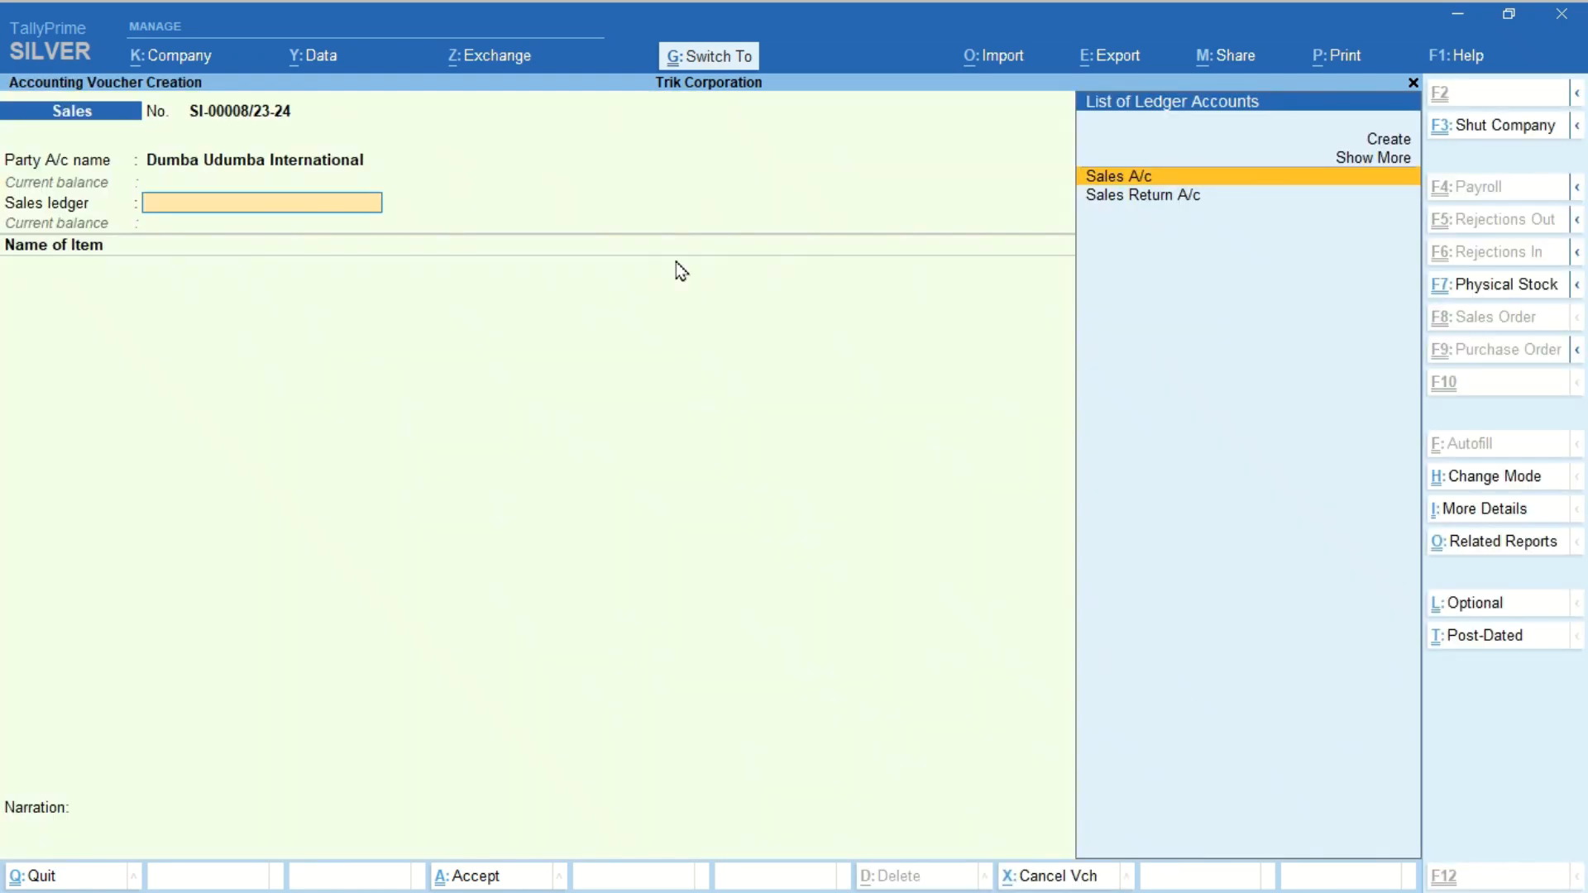
key("Return")
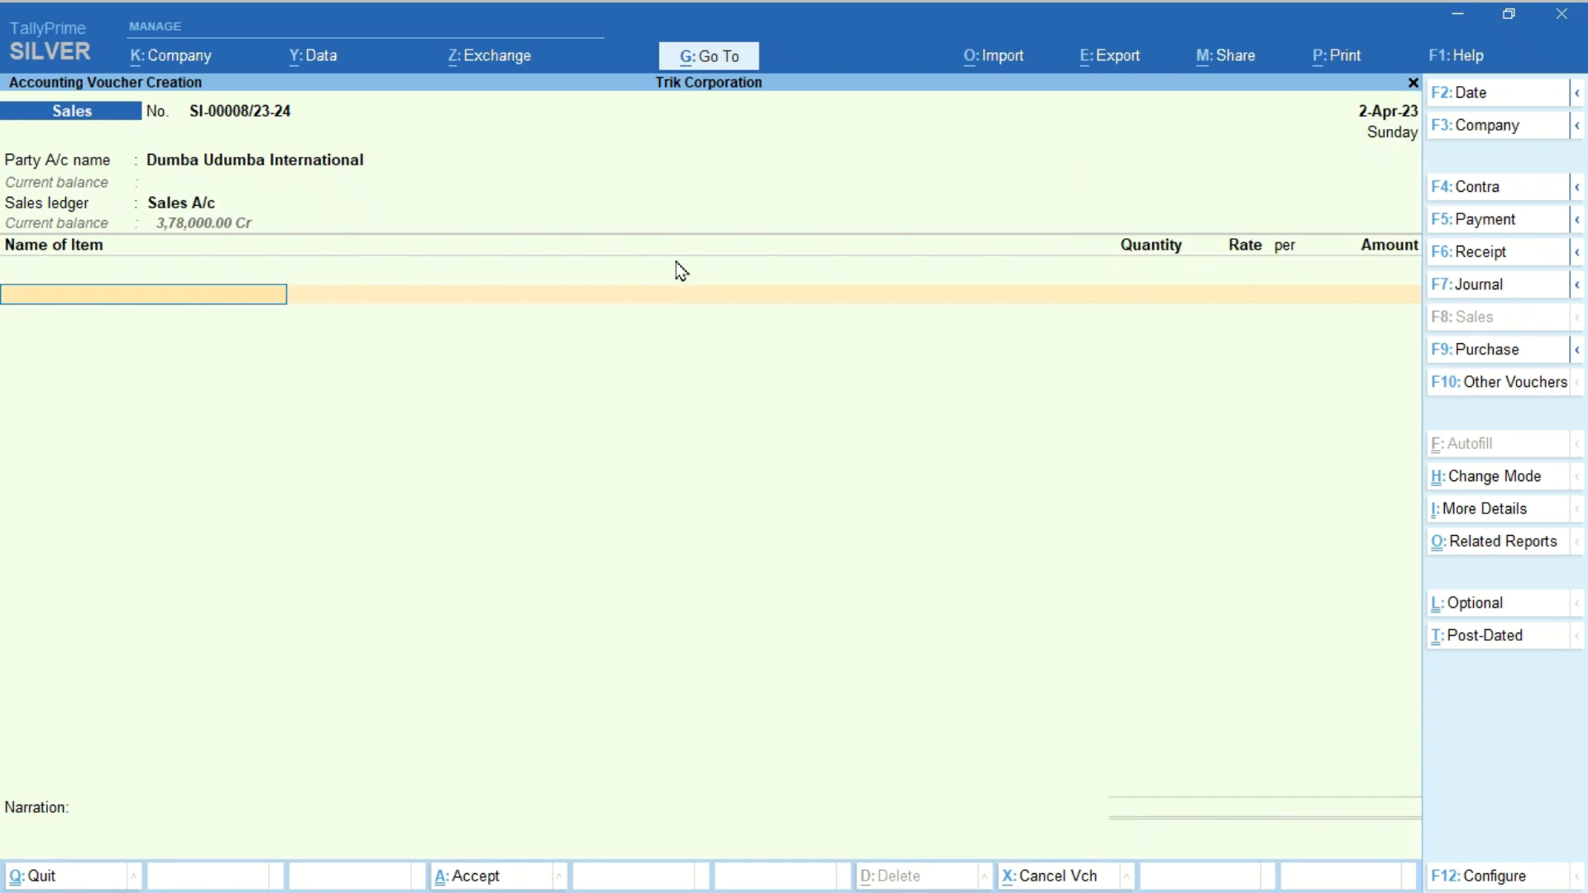
Step: Add the item Havells Pocket Shaver with a quantity of 50 N at a rate of 1,500.00
type("Sh")
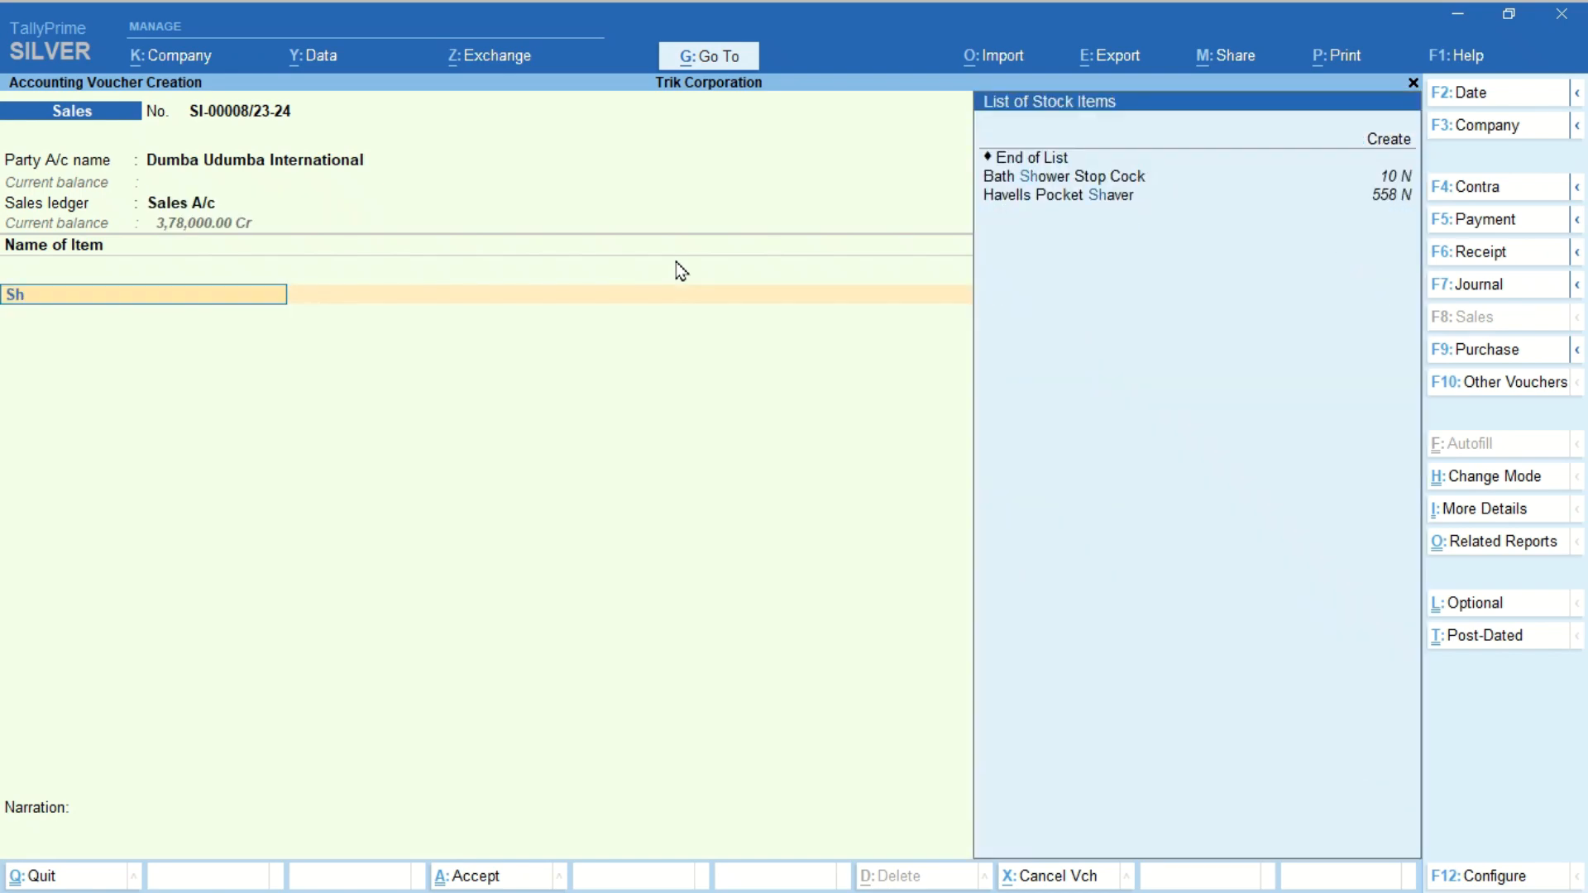
key("Down")
key("Down")
key("Return")
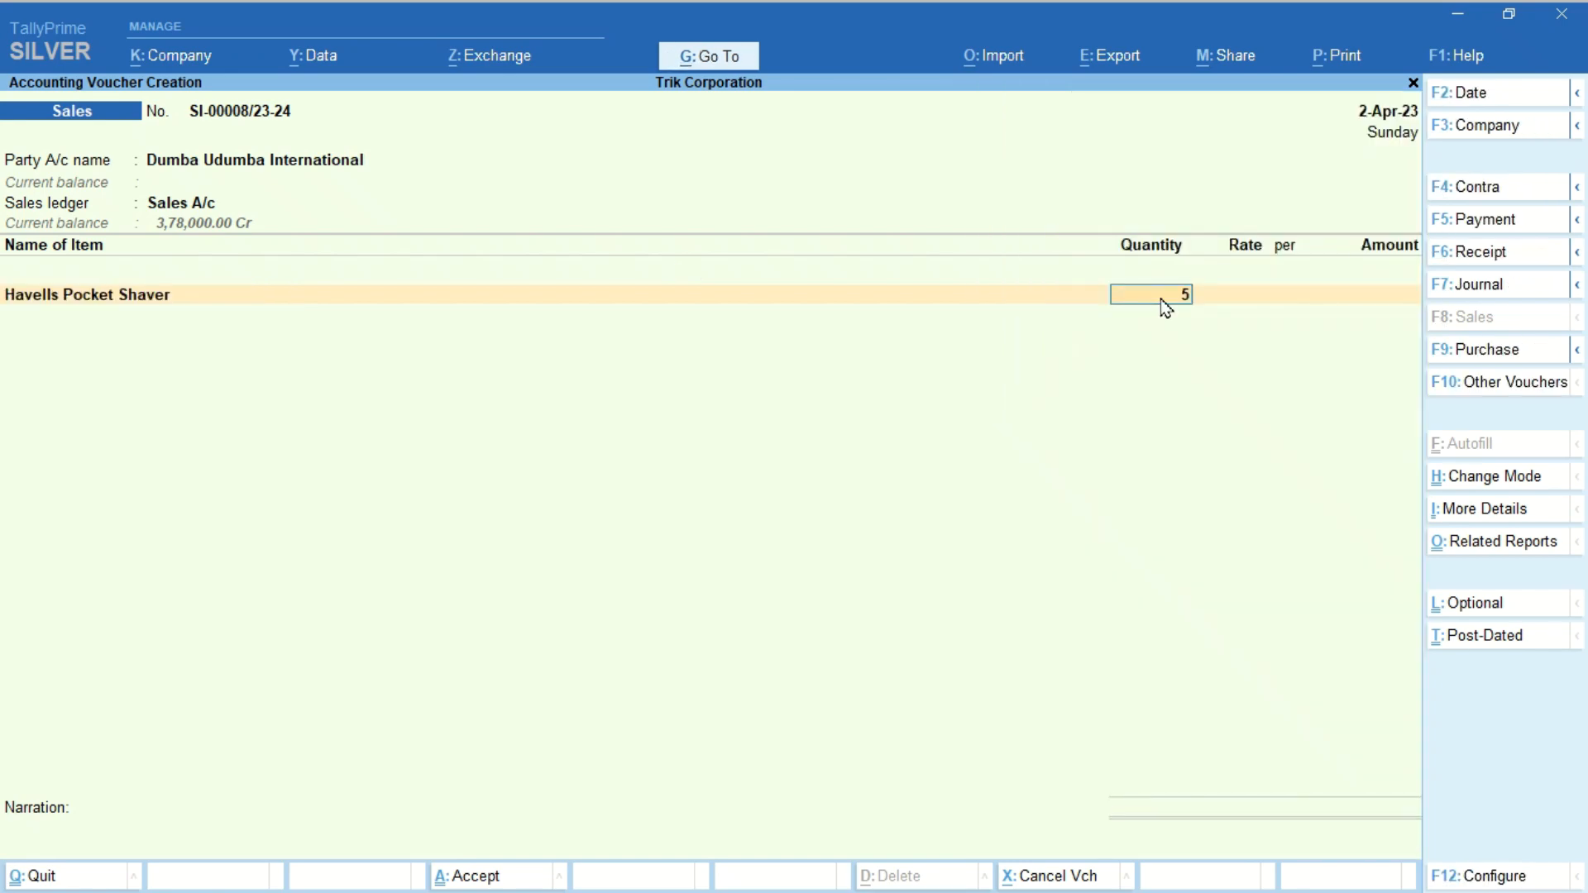
key("Return")
key("Return")
key("Return")
key("Return")
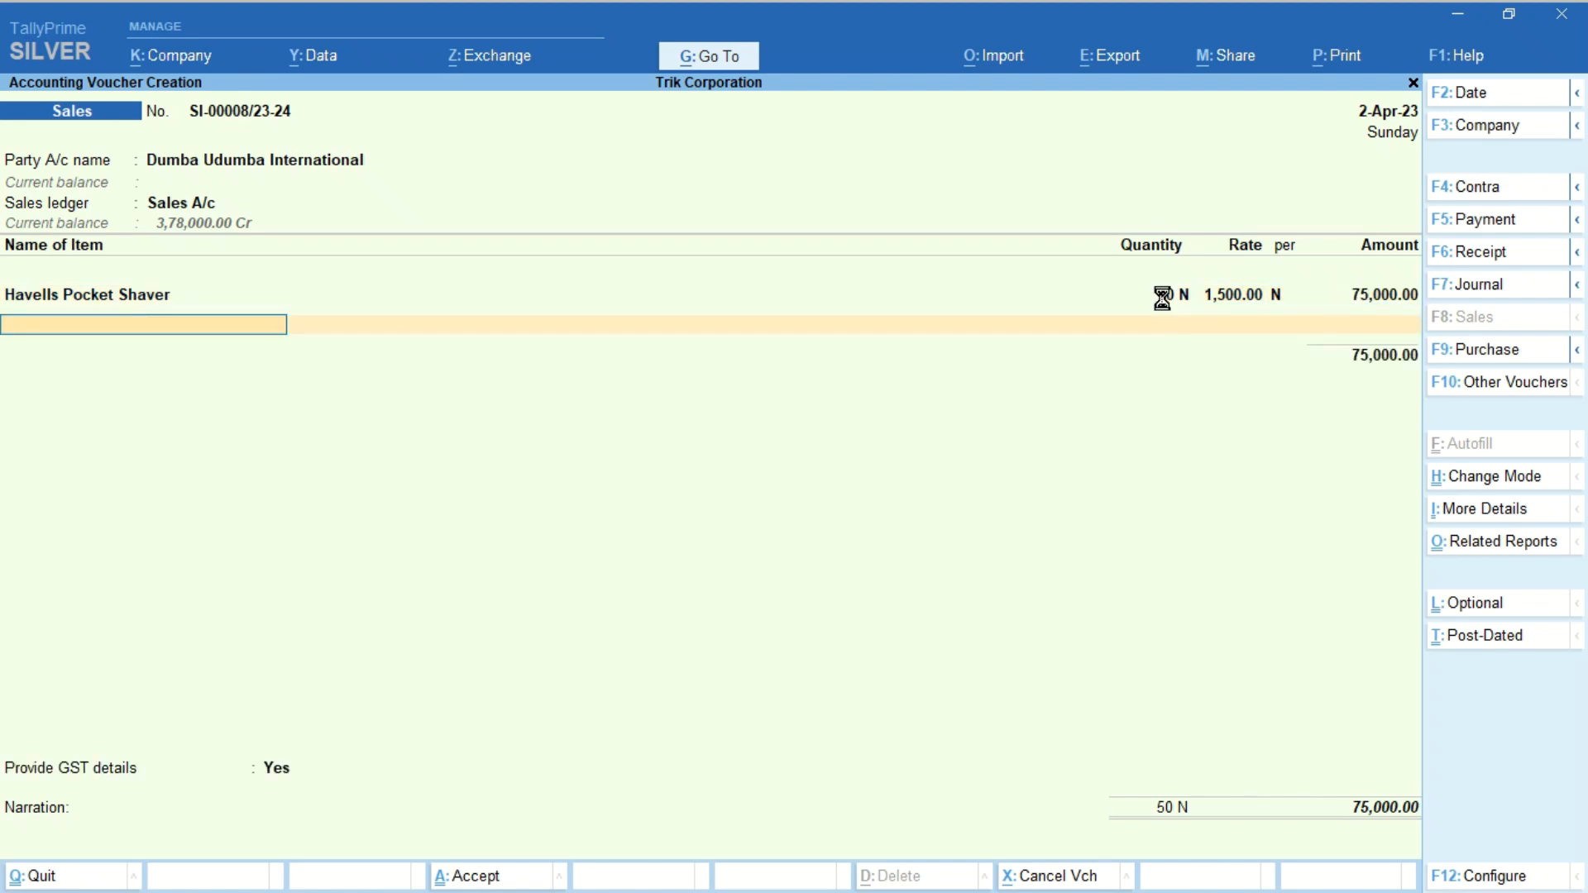
key("Return")
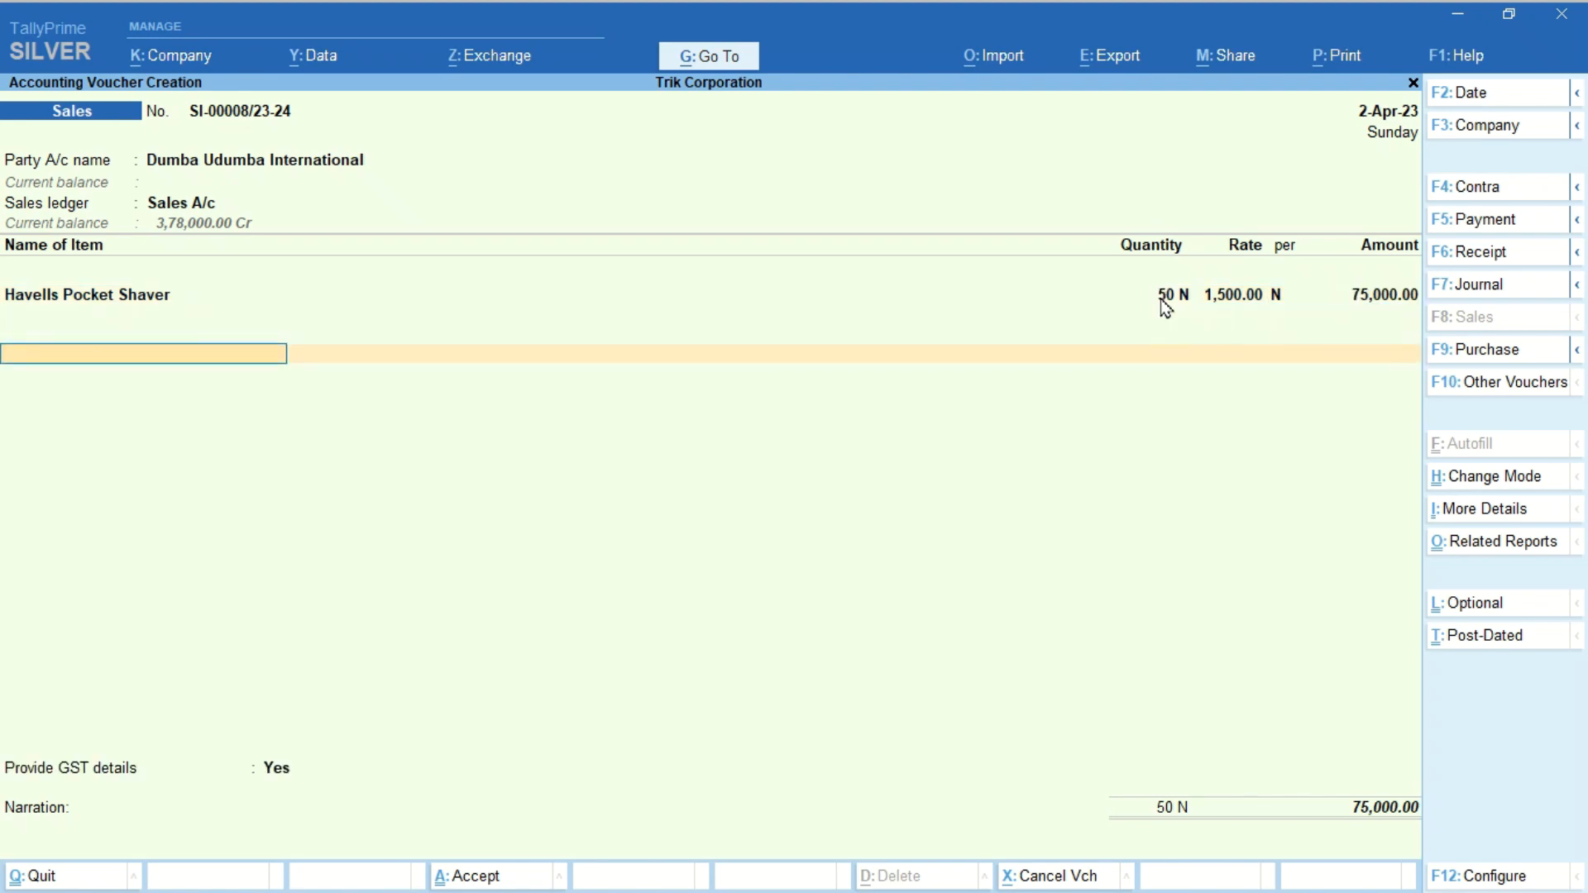
Step: Add the IGST ledger below the item with the amount 21,000.00 and end the ledger list
type("I")
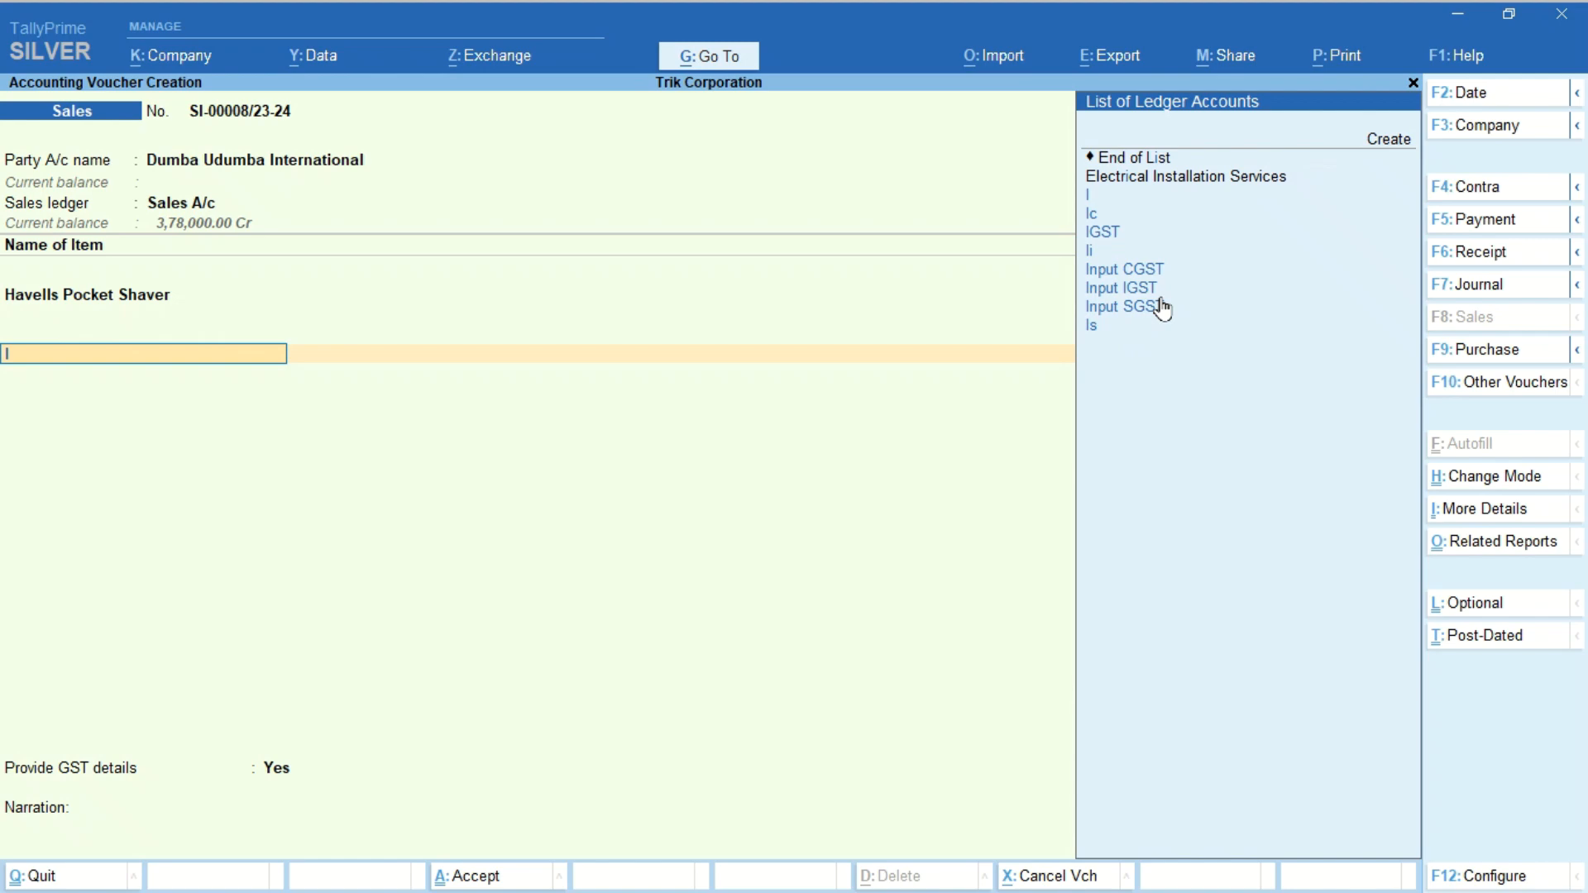
type("GST")
key("Return")
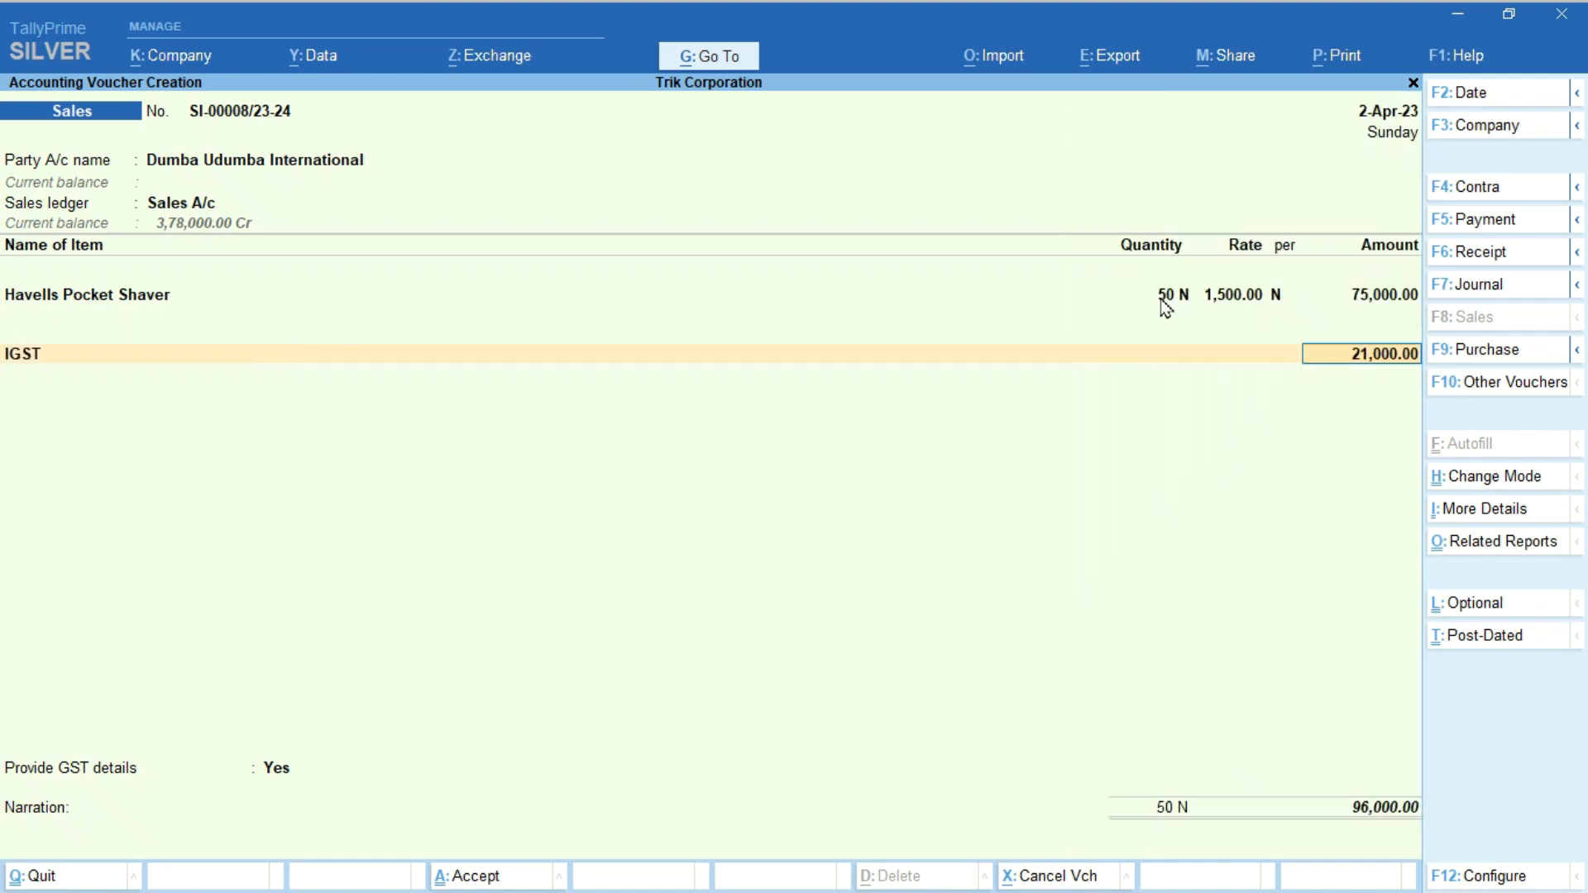
key("BackSpace")
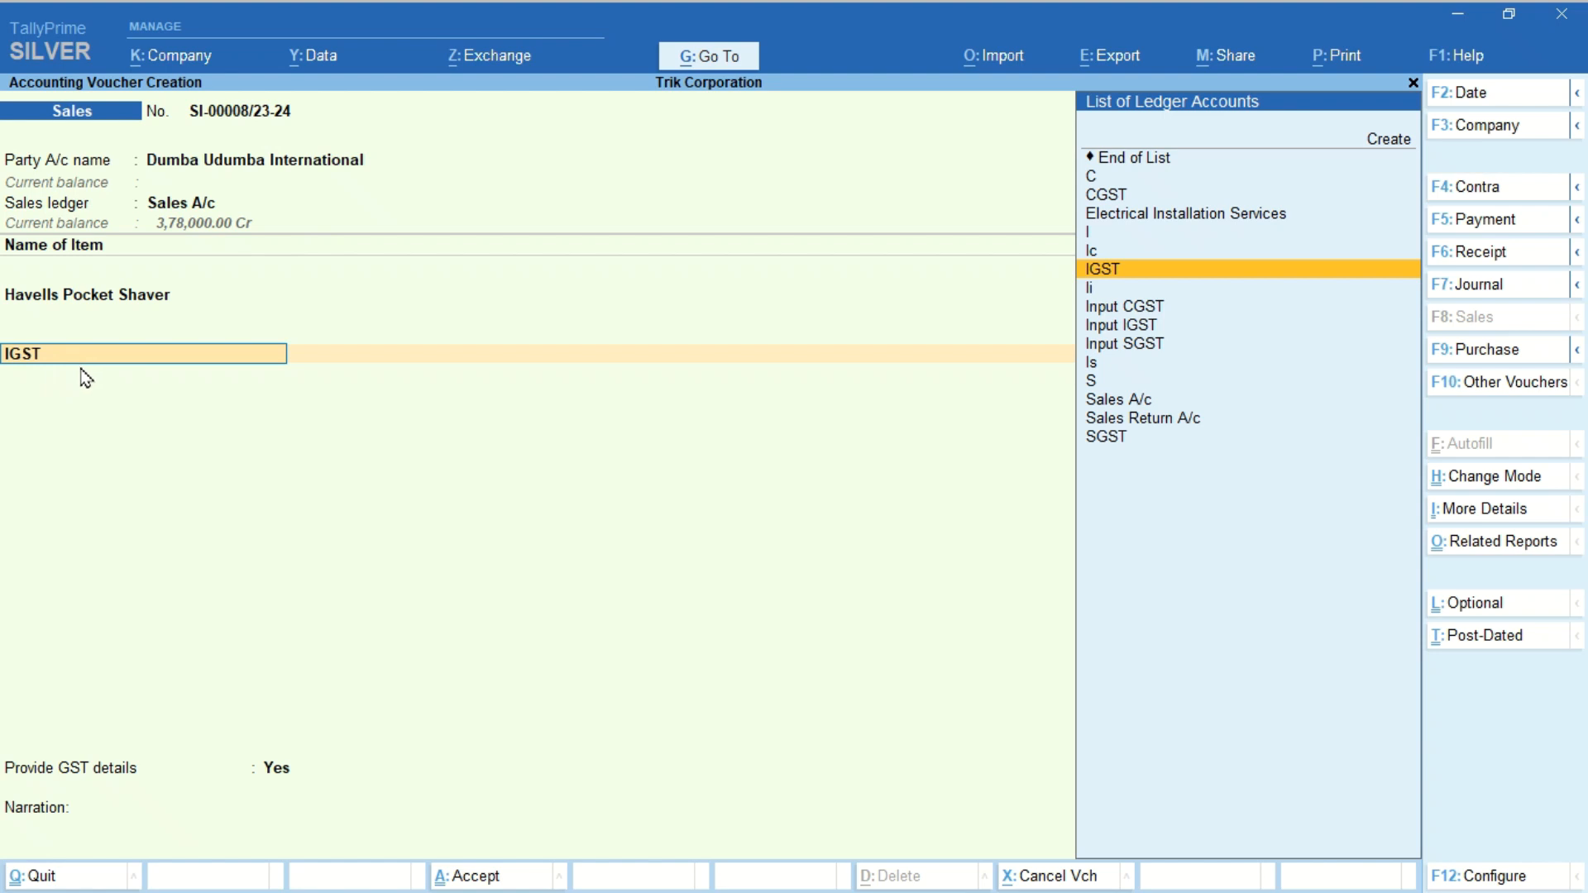
key("Return")
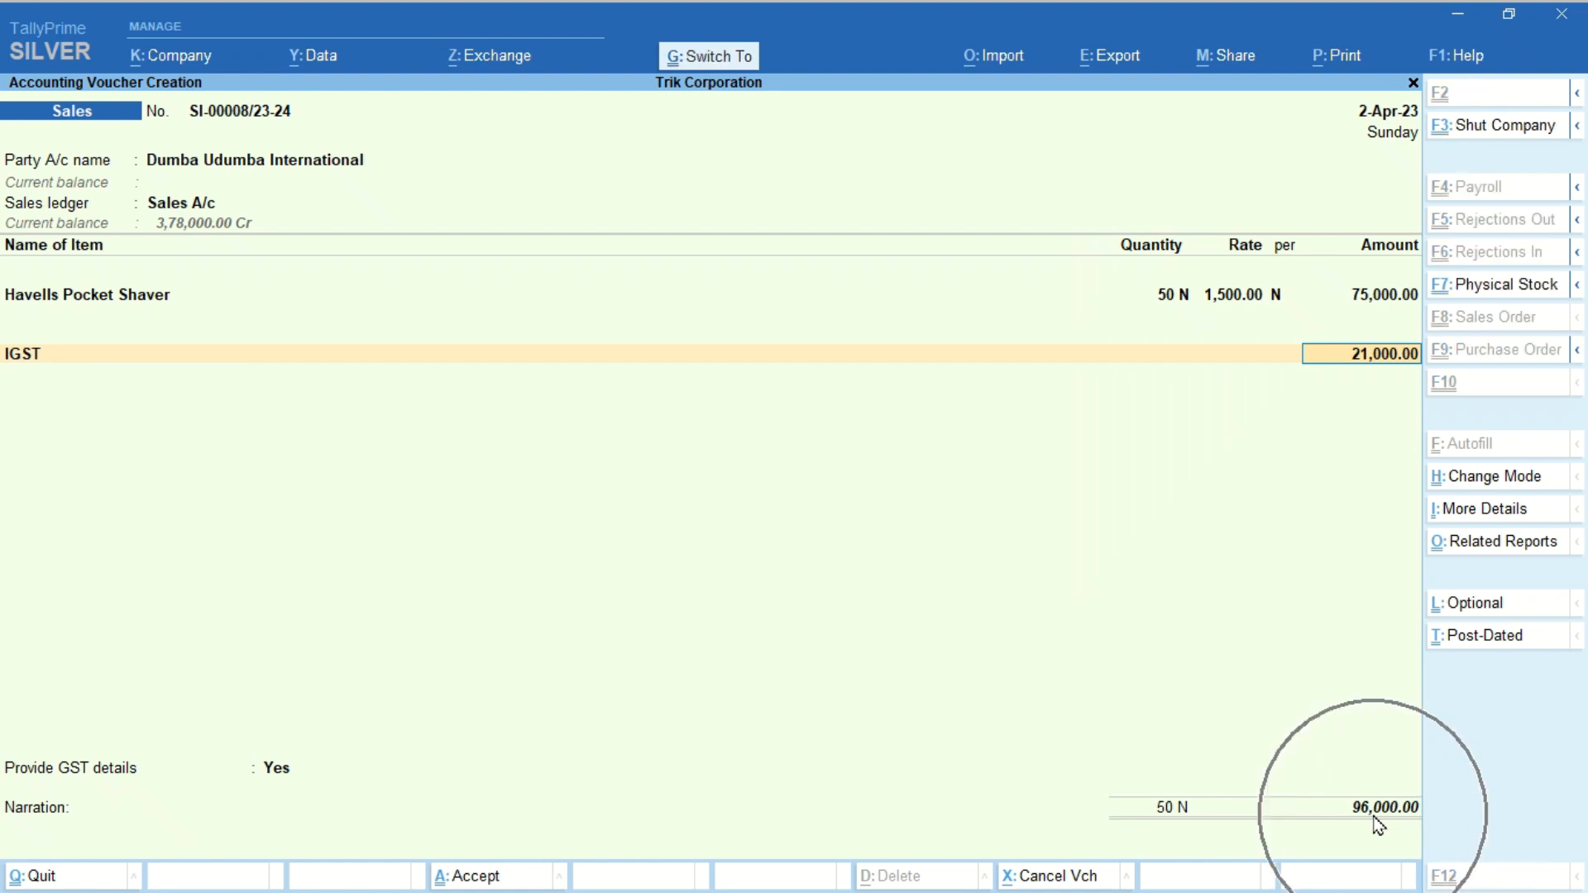
key("Return")
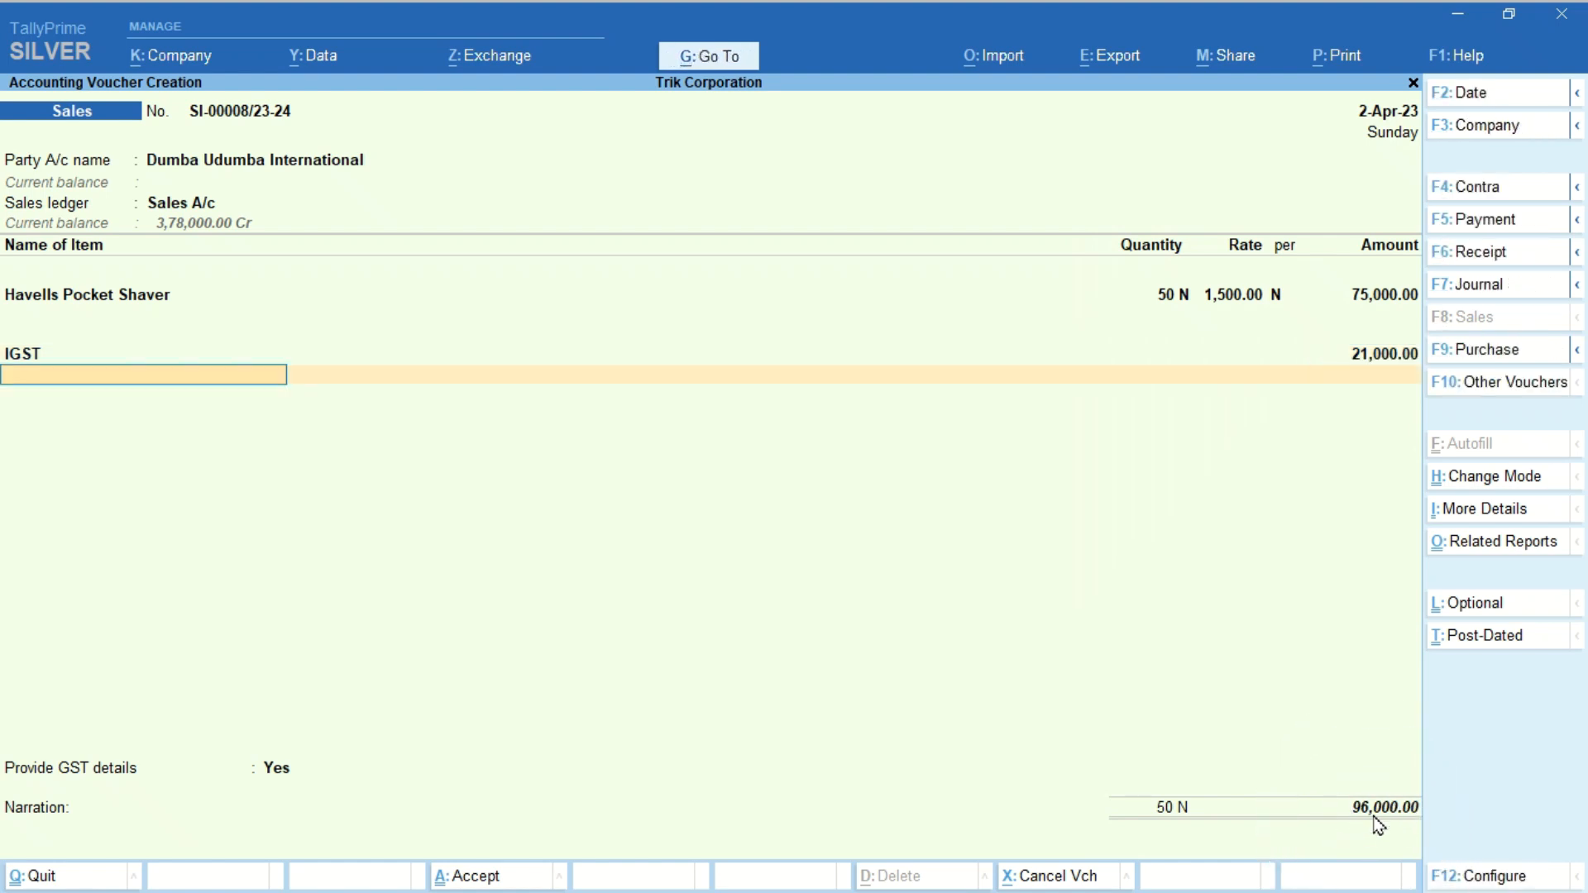
key("Return")
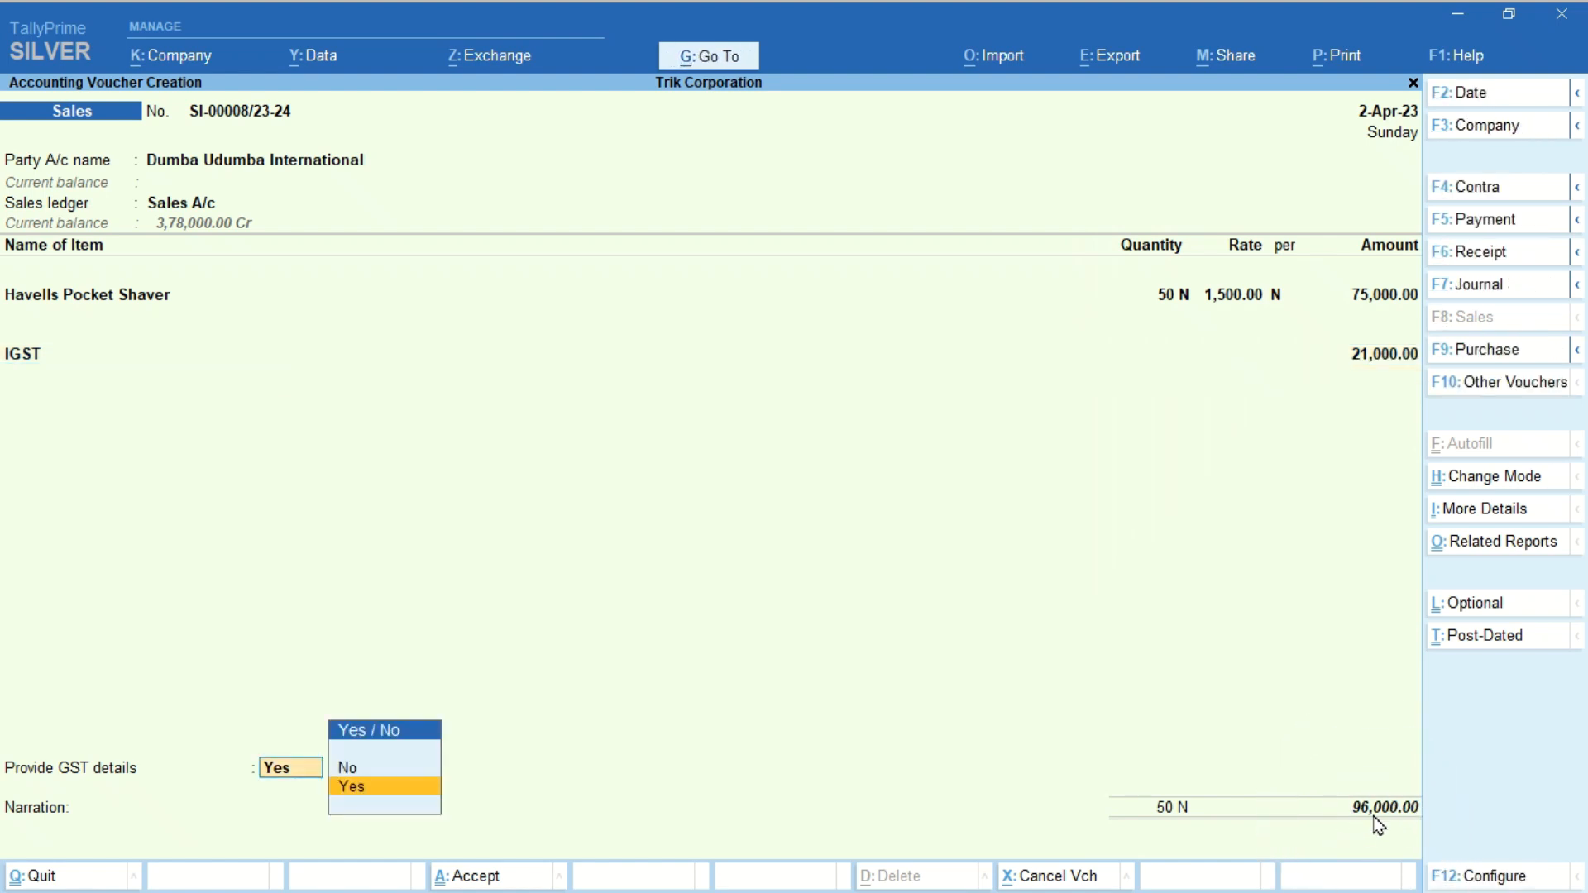
Step: Provide the export GST details: shipping bill number 4567819, the 2nd as its date, and port code INABG1 (Alibag)
key("Return")
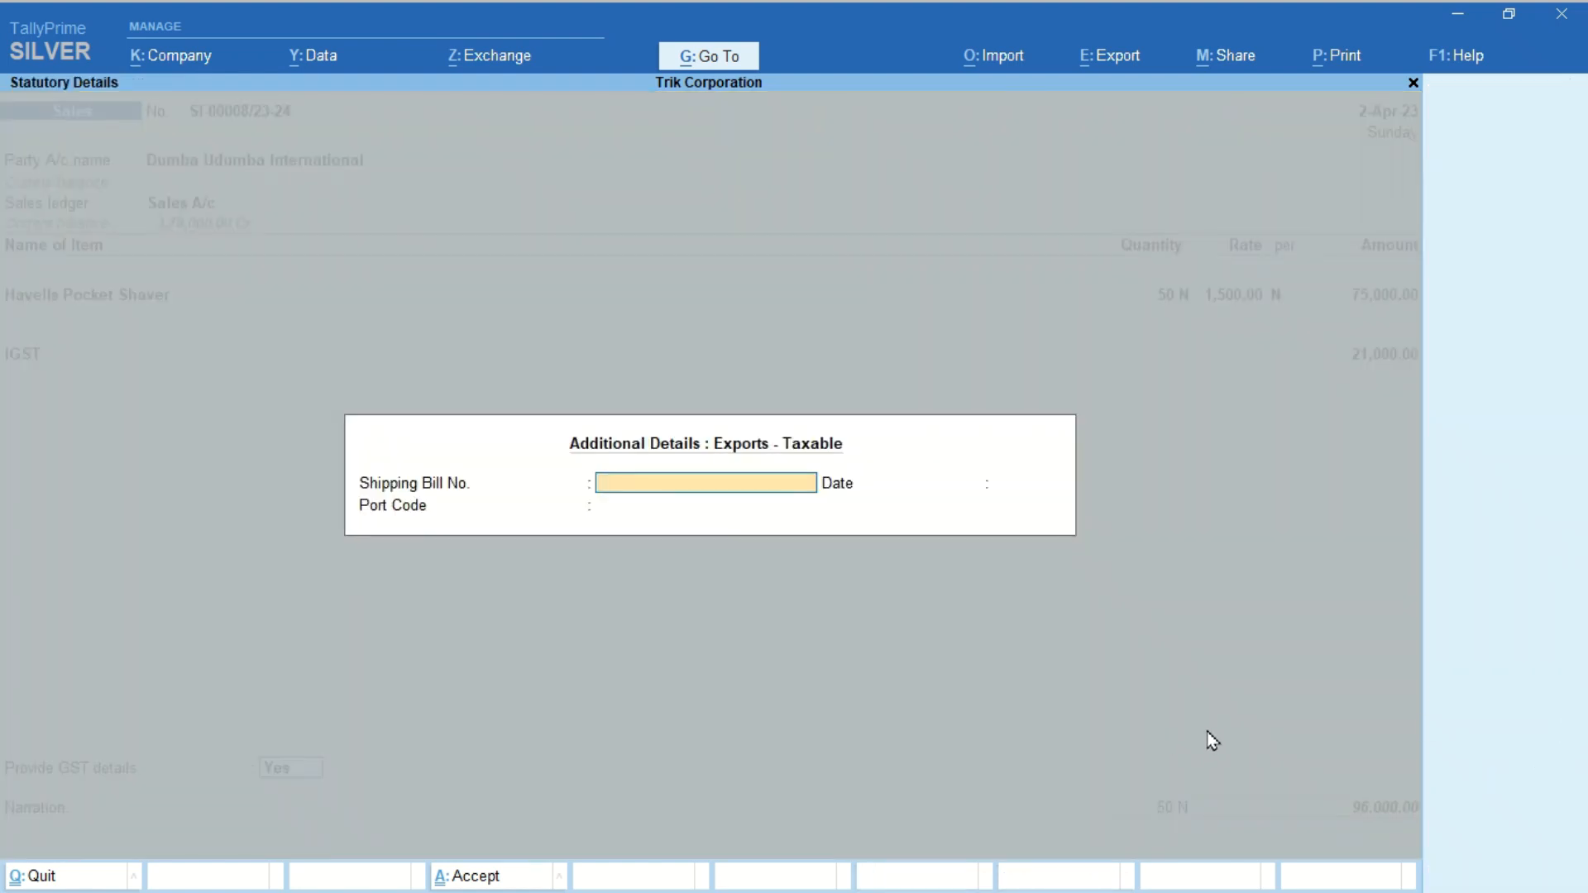
type("4567819")
key("Return")
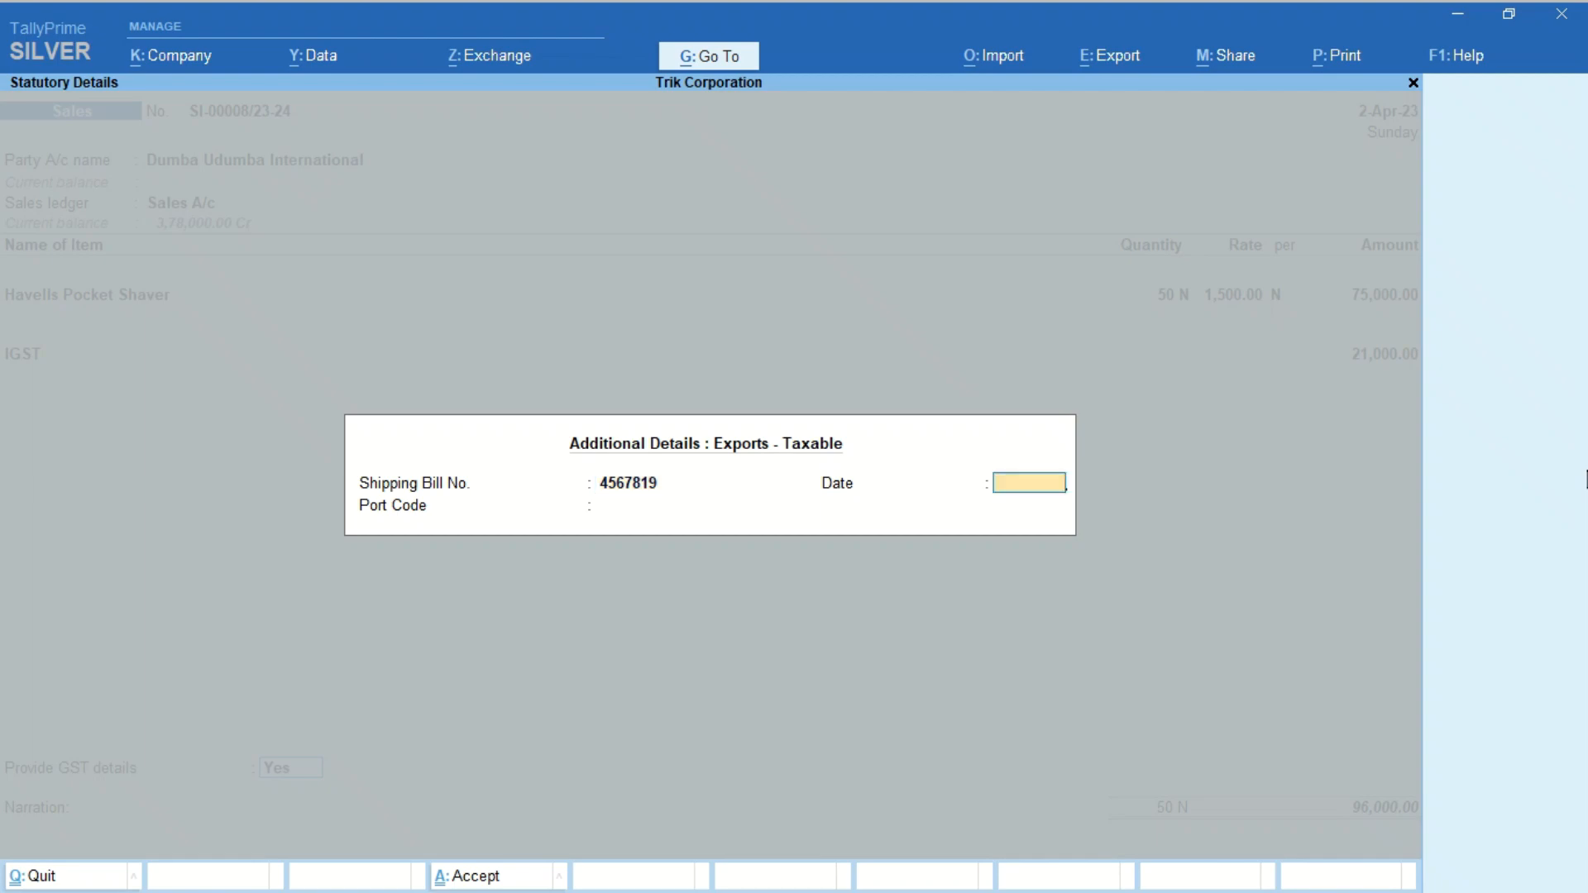
type("2")
key("Return")
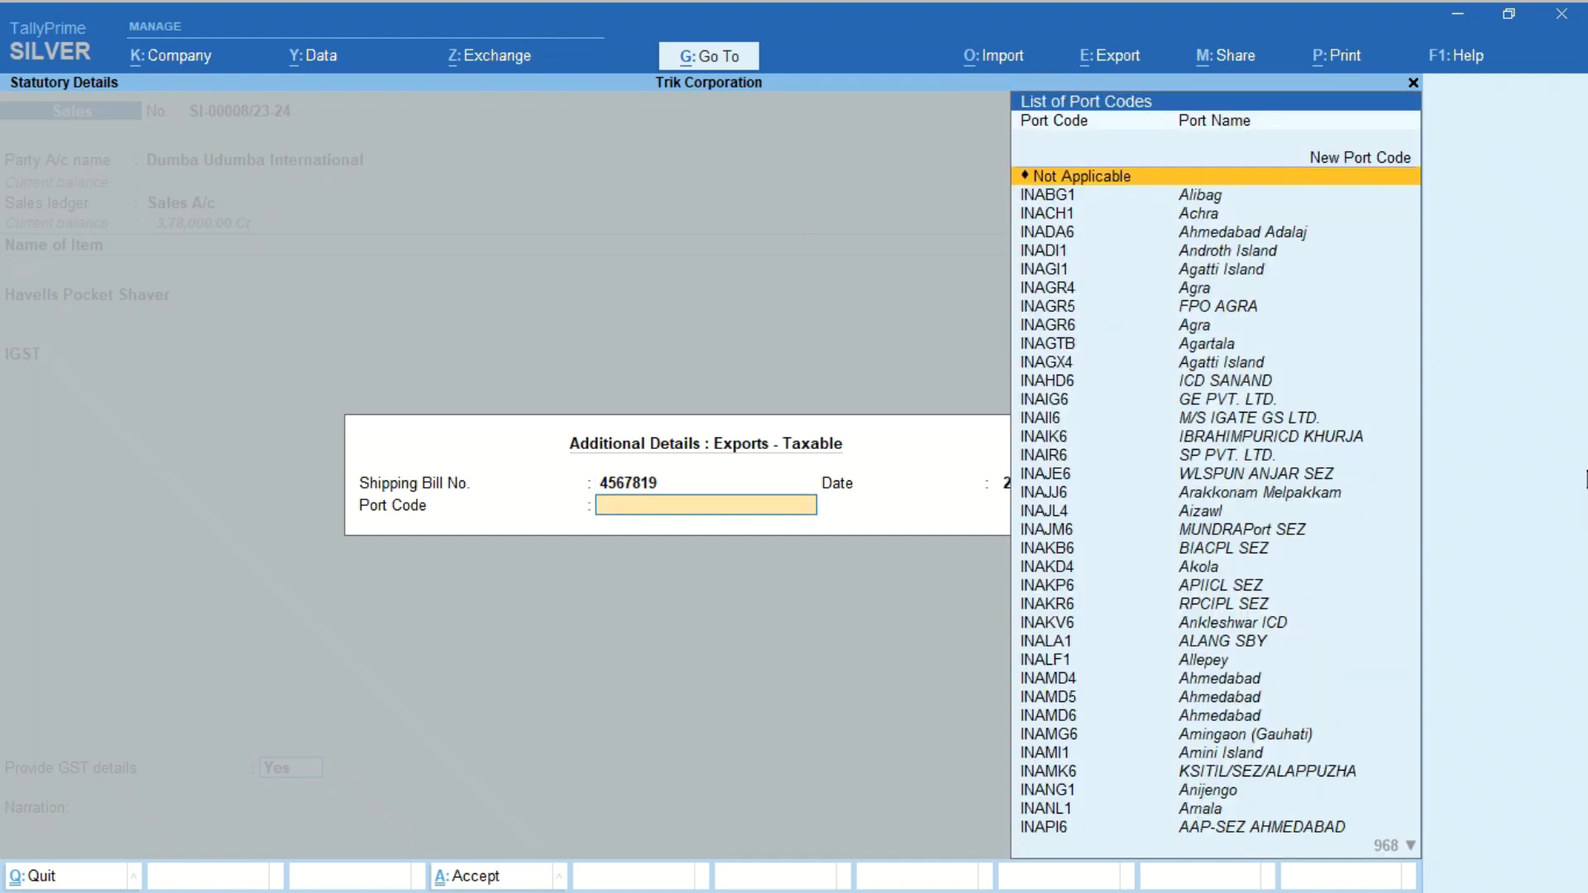
key("Down")
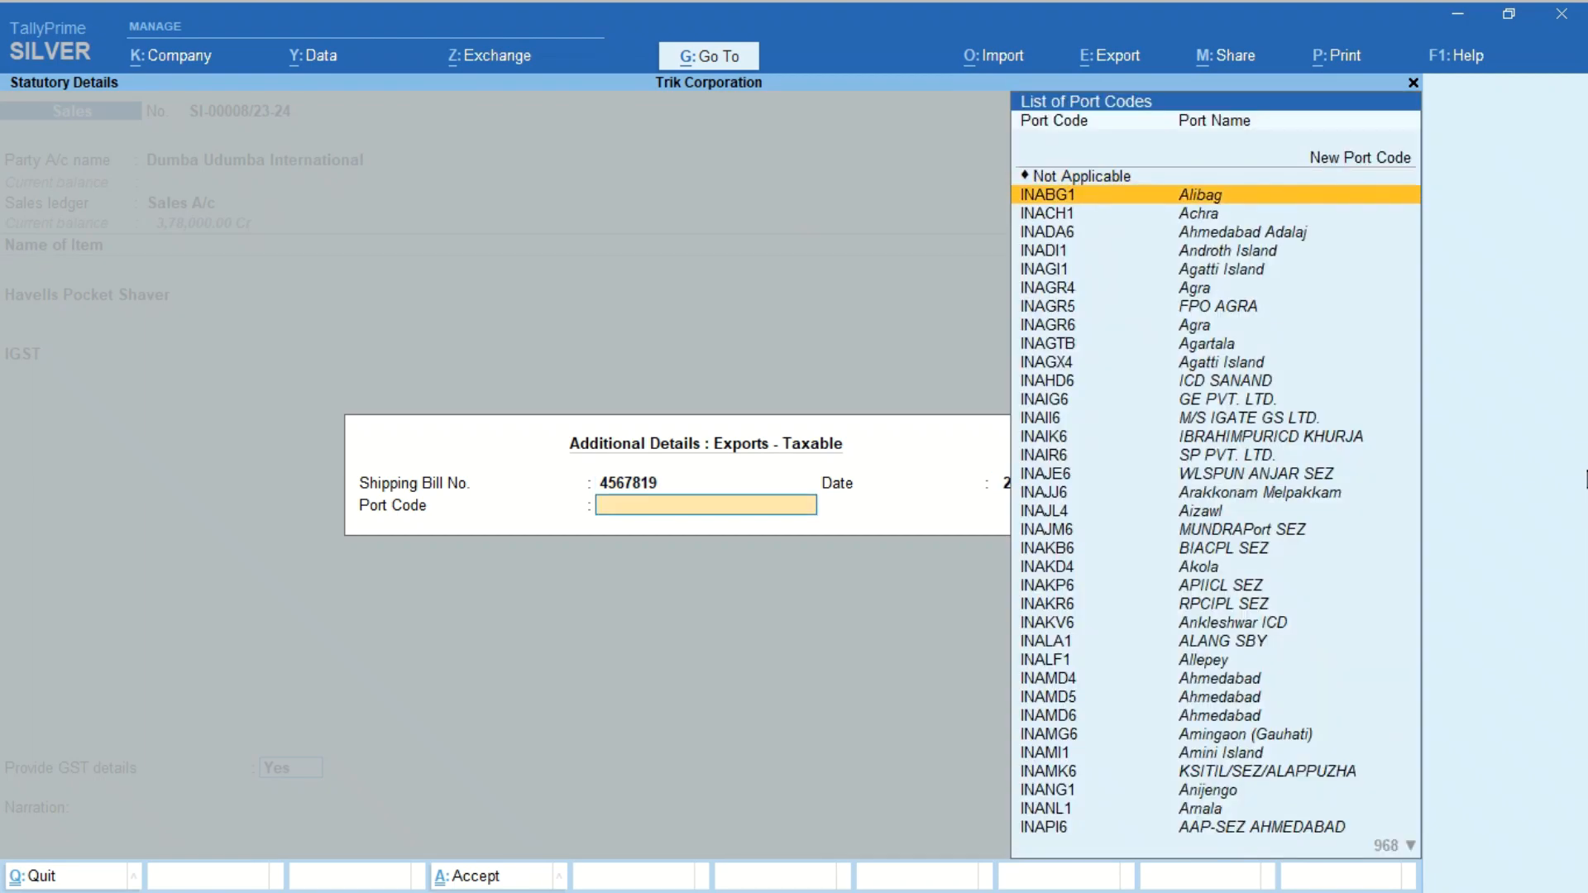
key("Return")
key("Return")
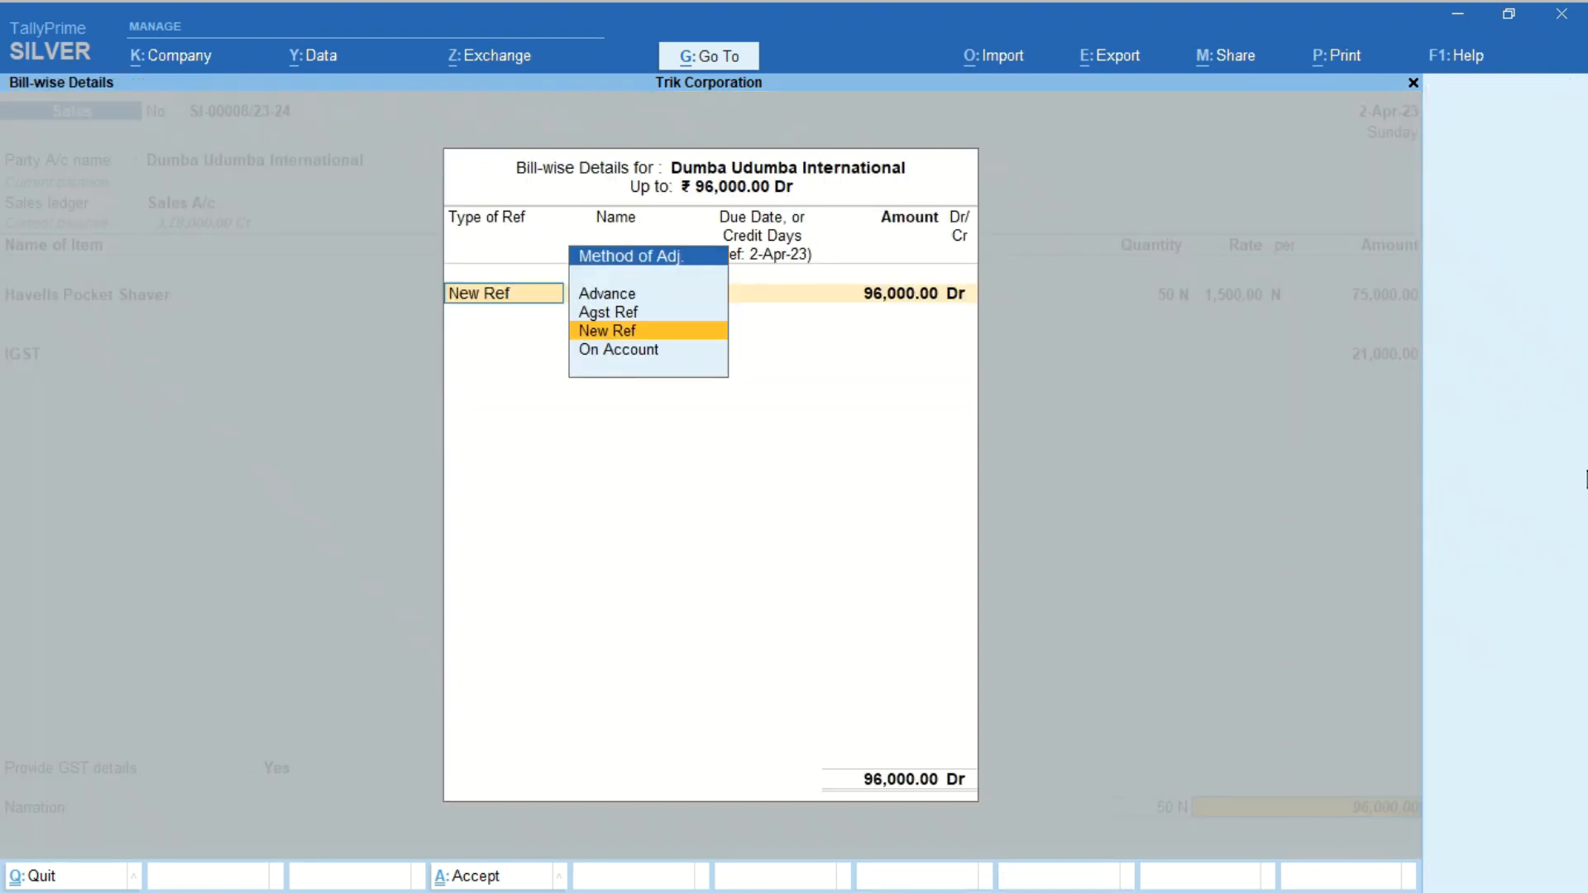
Step: Record the 96,000.00 Dr bill as a New Ref, leave the narration blank and save the sales voucher
key("Return")
key("Return")
key("Return")
key("Return")
key("Return")
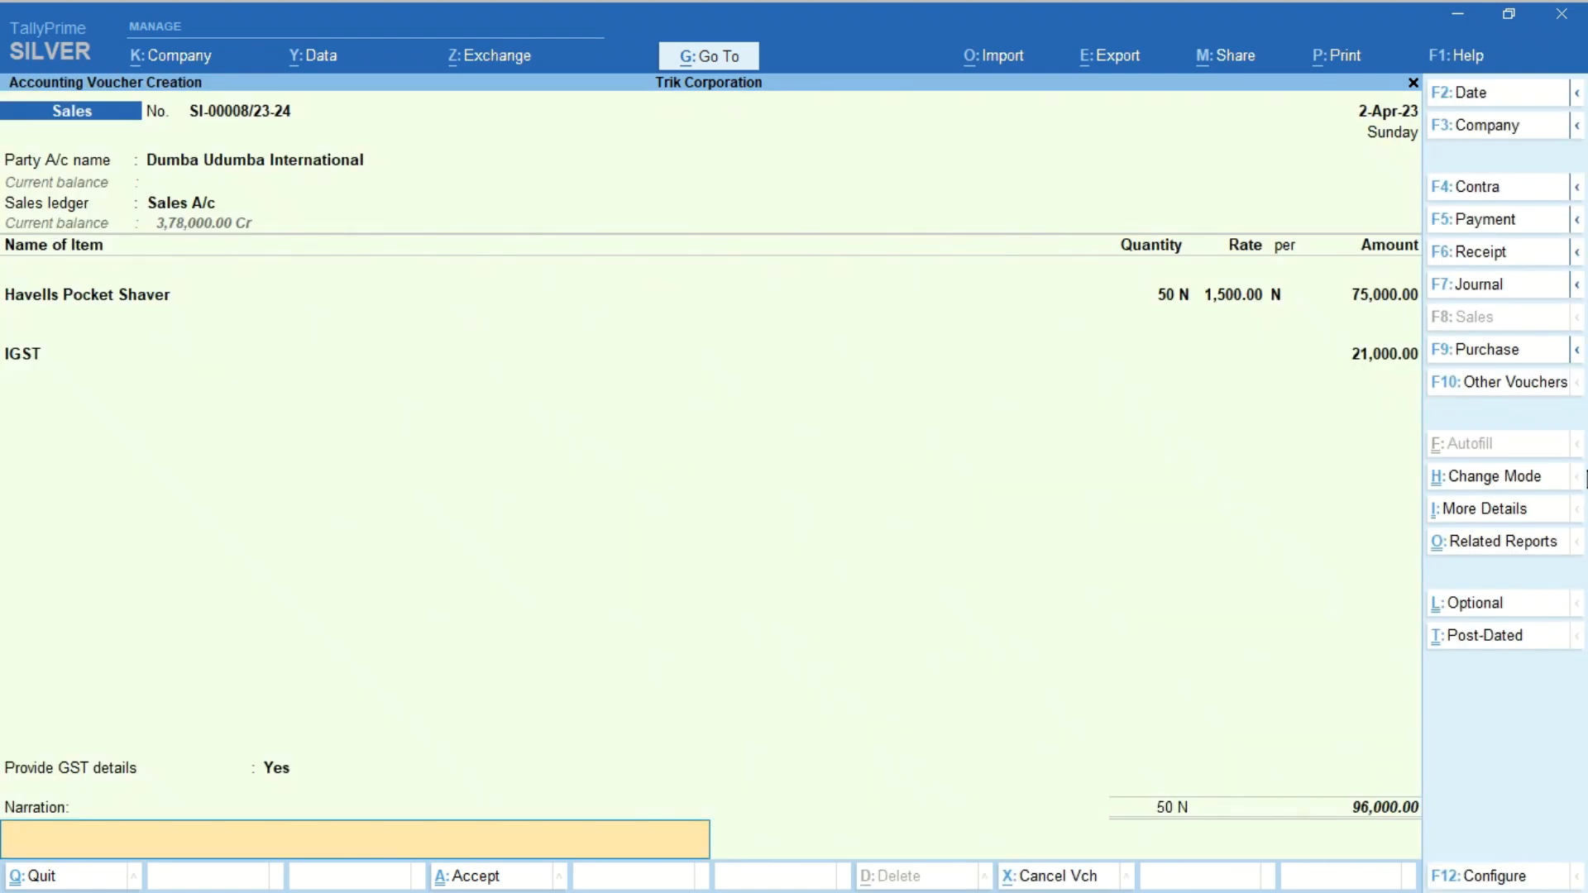
key("Return")
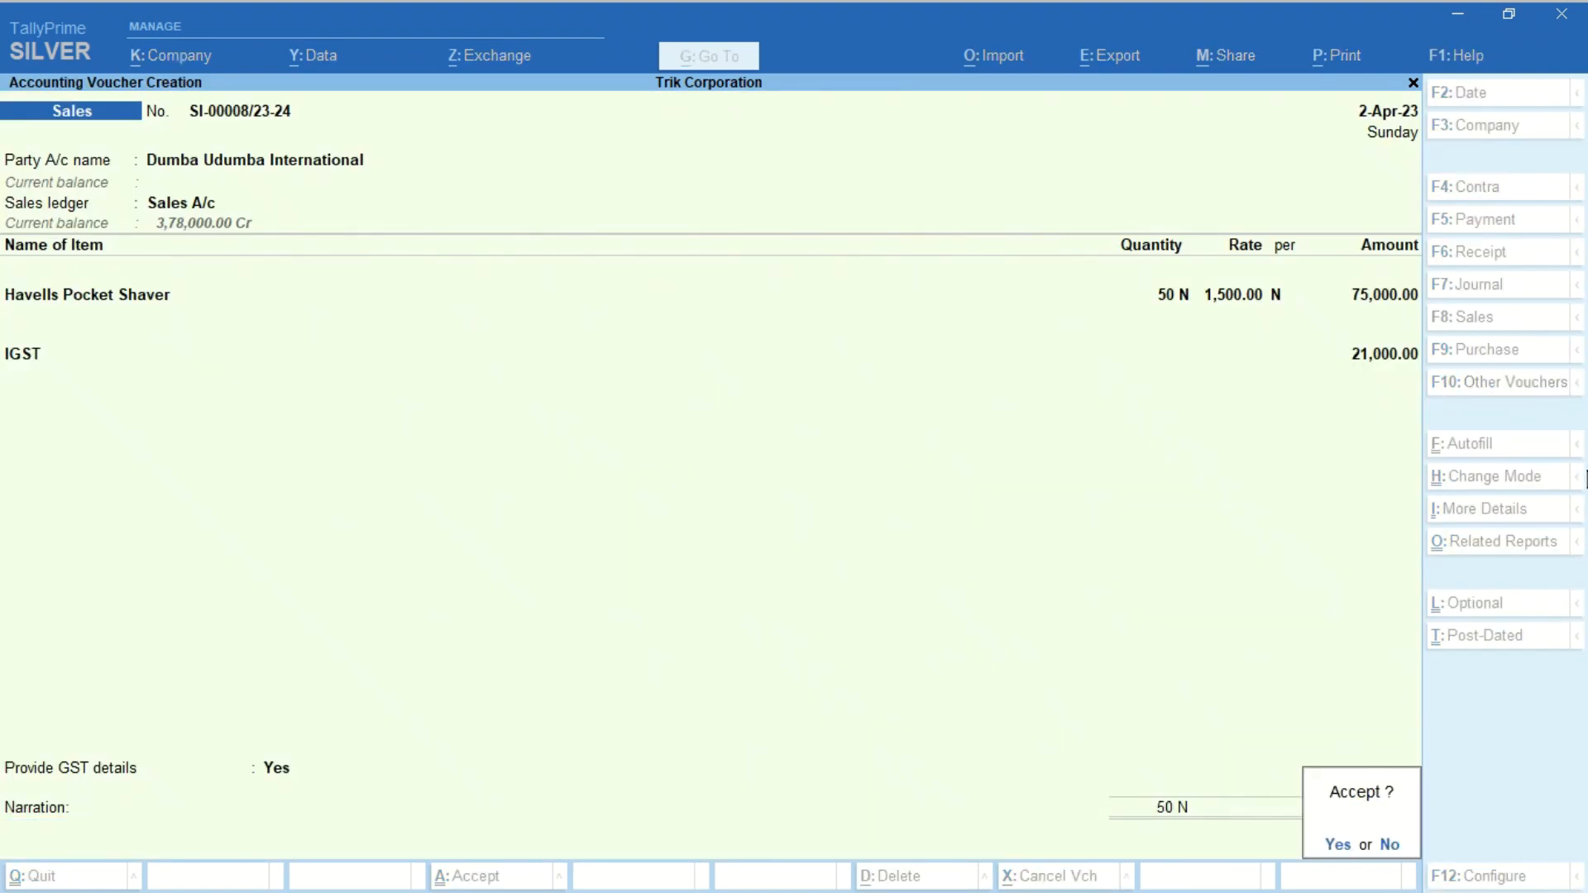
key("Return")
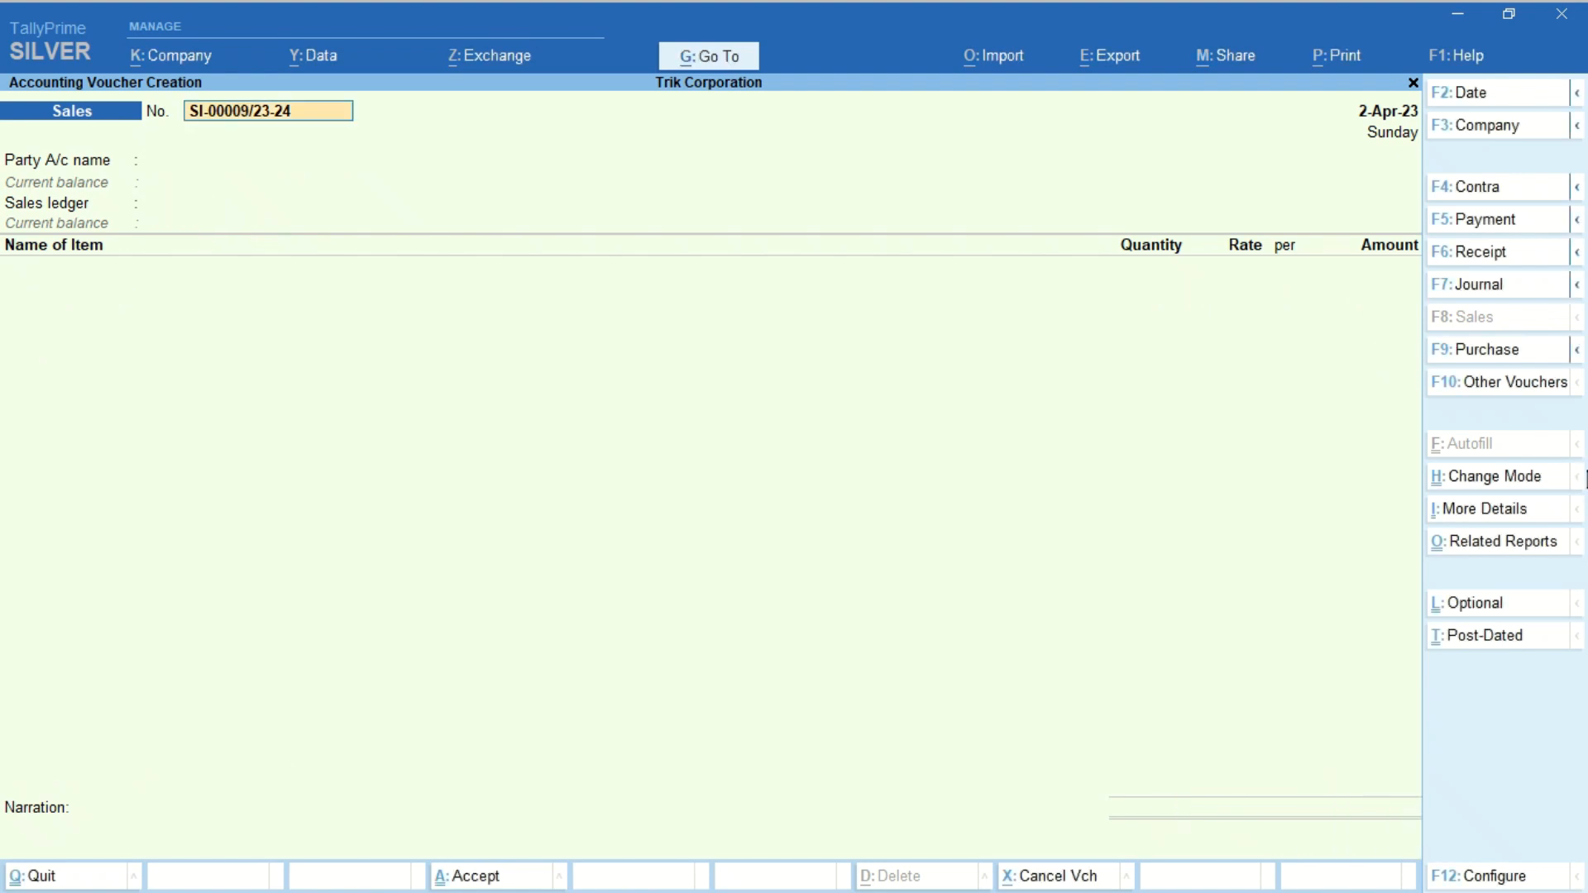
Step: Leave the sales voucher entry and open the list of additional reports
key("ctrl")
key("BackSpace")
key("Escape")
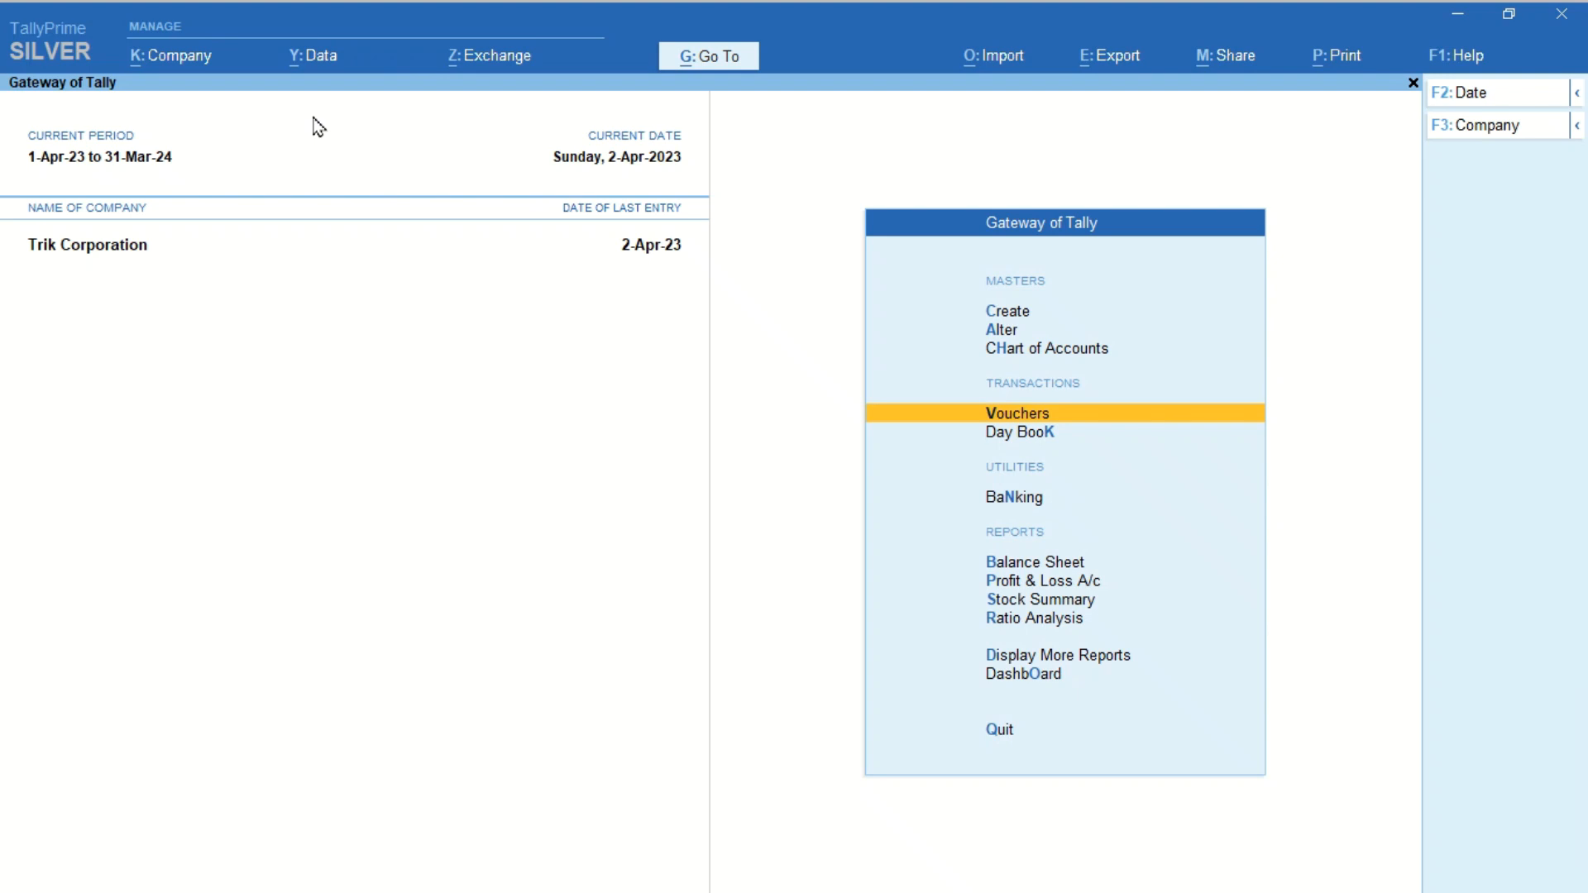
key("Up")
key("Up")
key("Up")
key("Up")
key("Up")
key("Up")
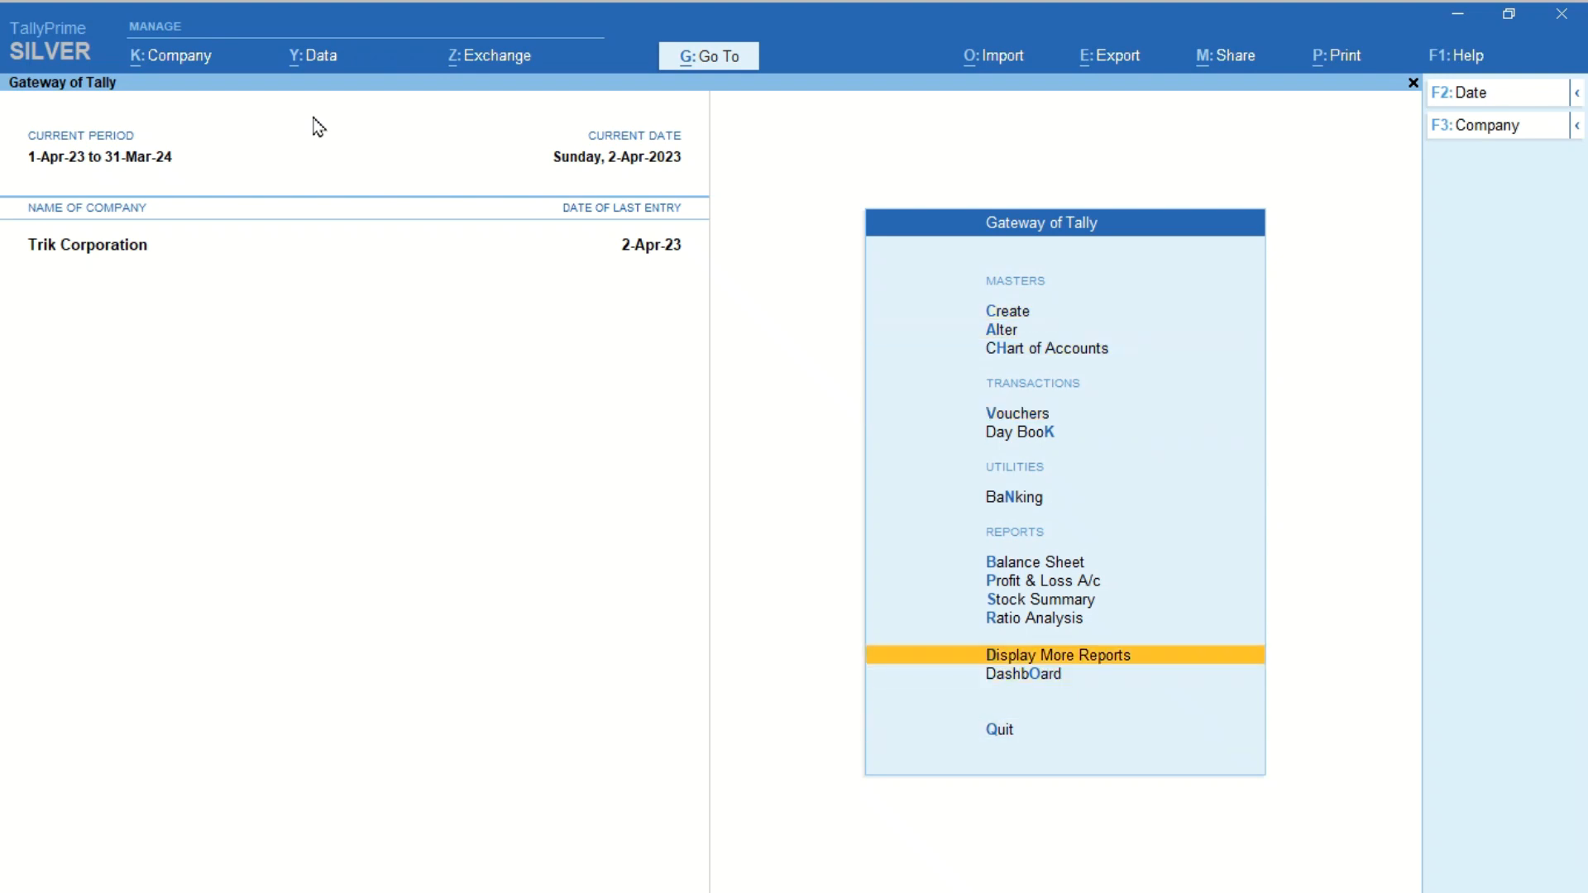
key("Return")
Step: Open the ledger account book of Dumba Udumba International and inspect its sales voucher
key("Down")
key("Down")
key("Down")
key("Down")
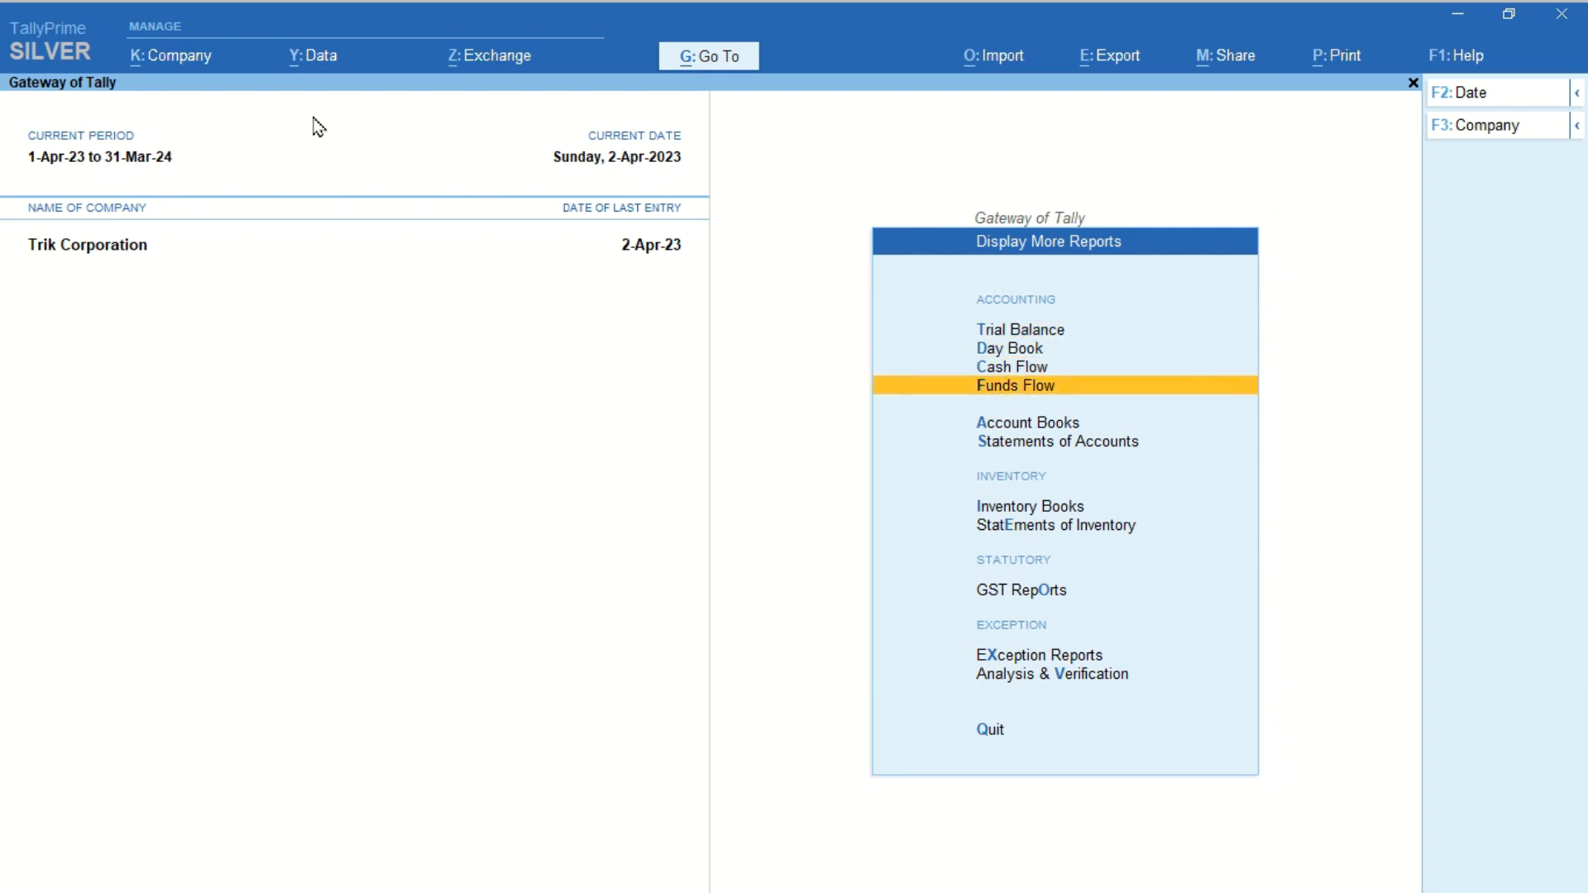
key("Return")
key("Down")
key("Return")
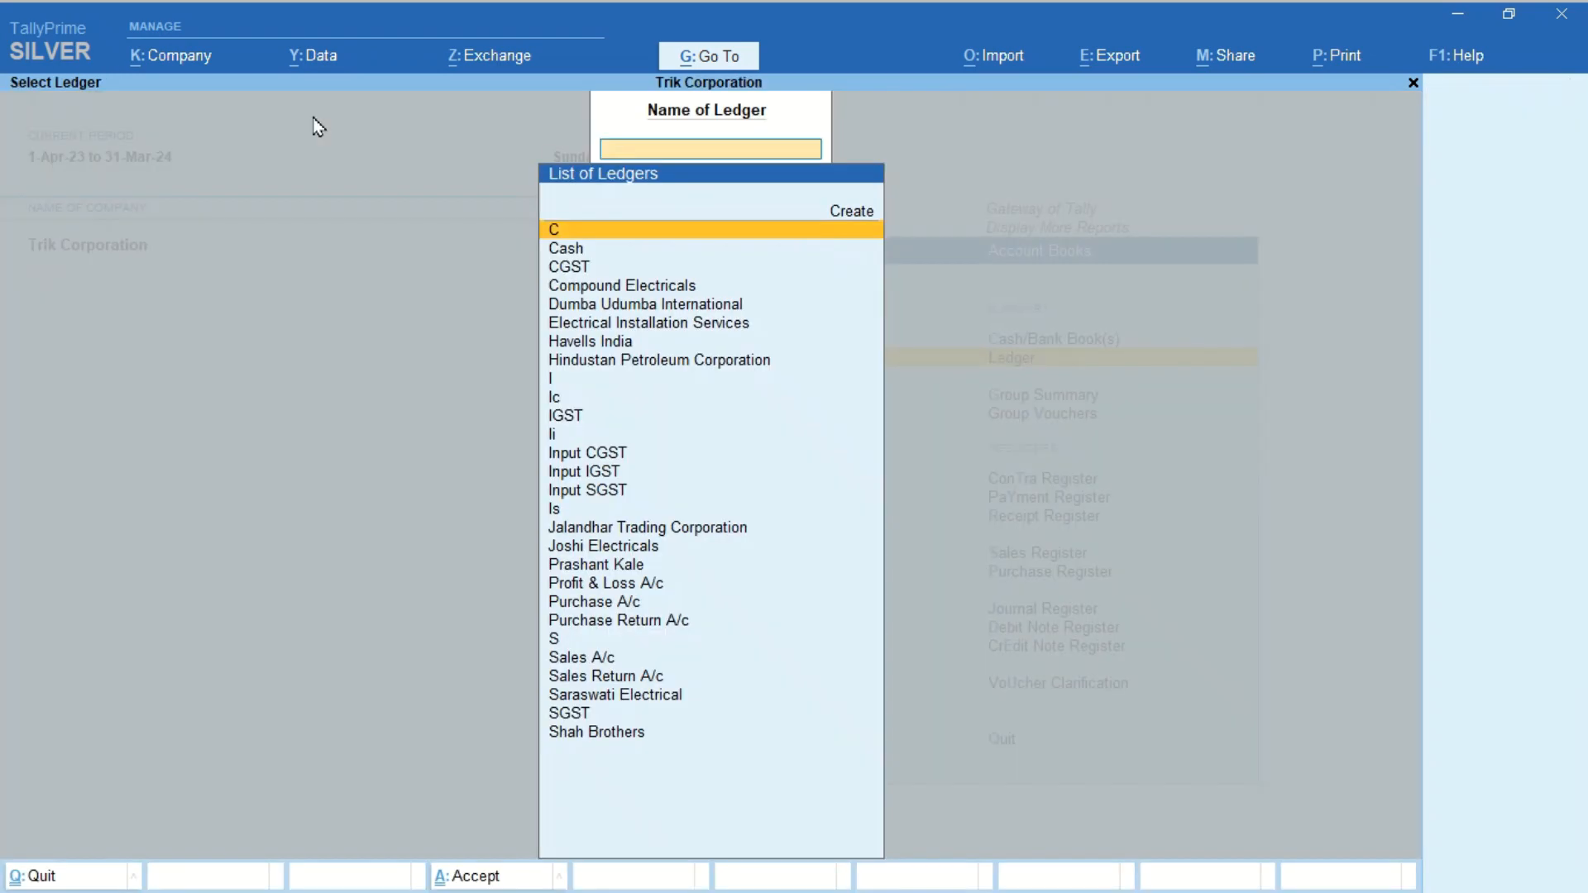
type("Du")
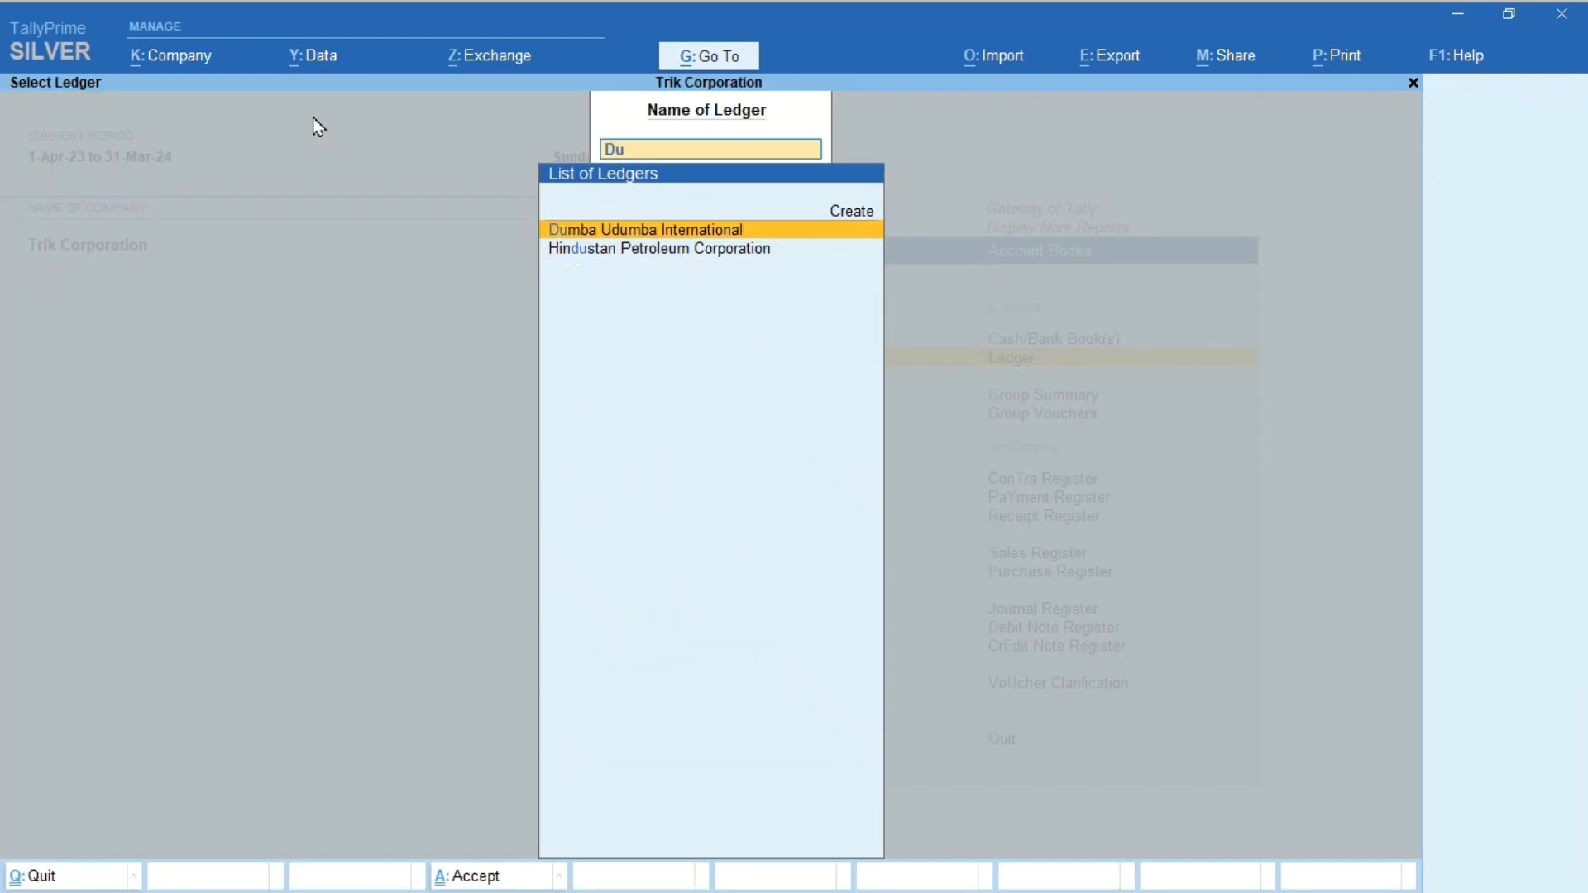
key("Return")
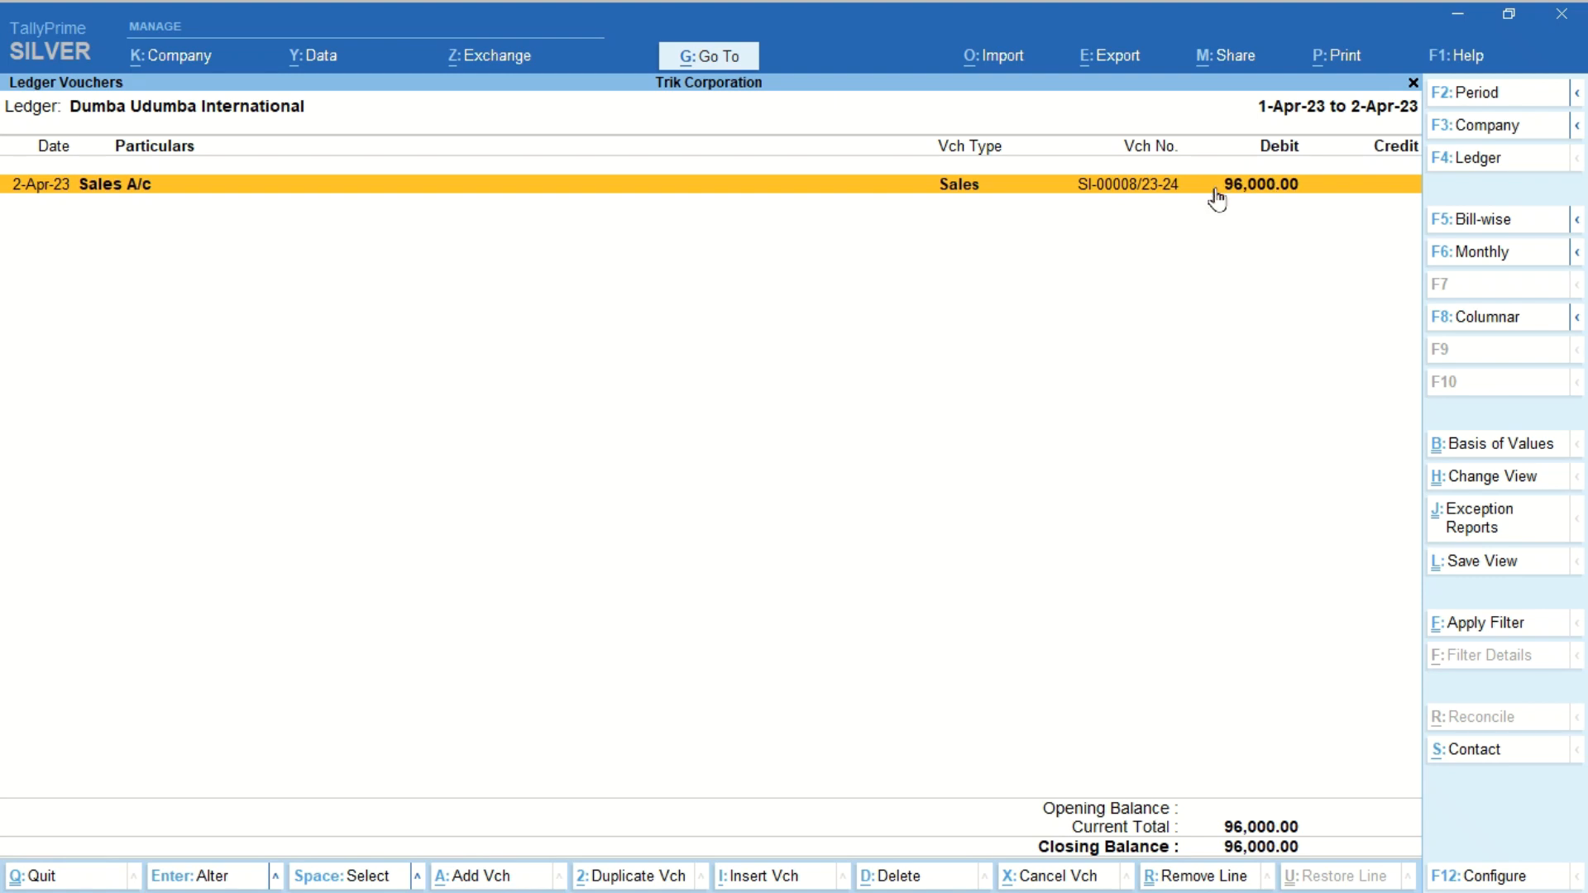
key("Return")
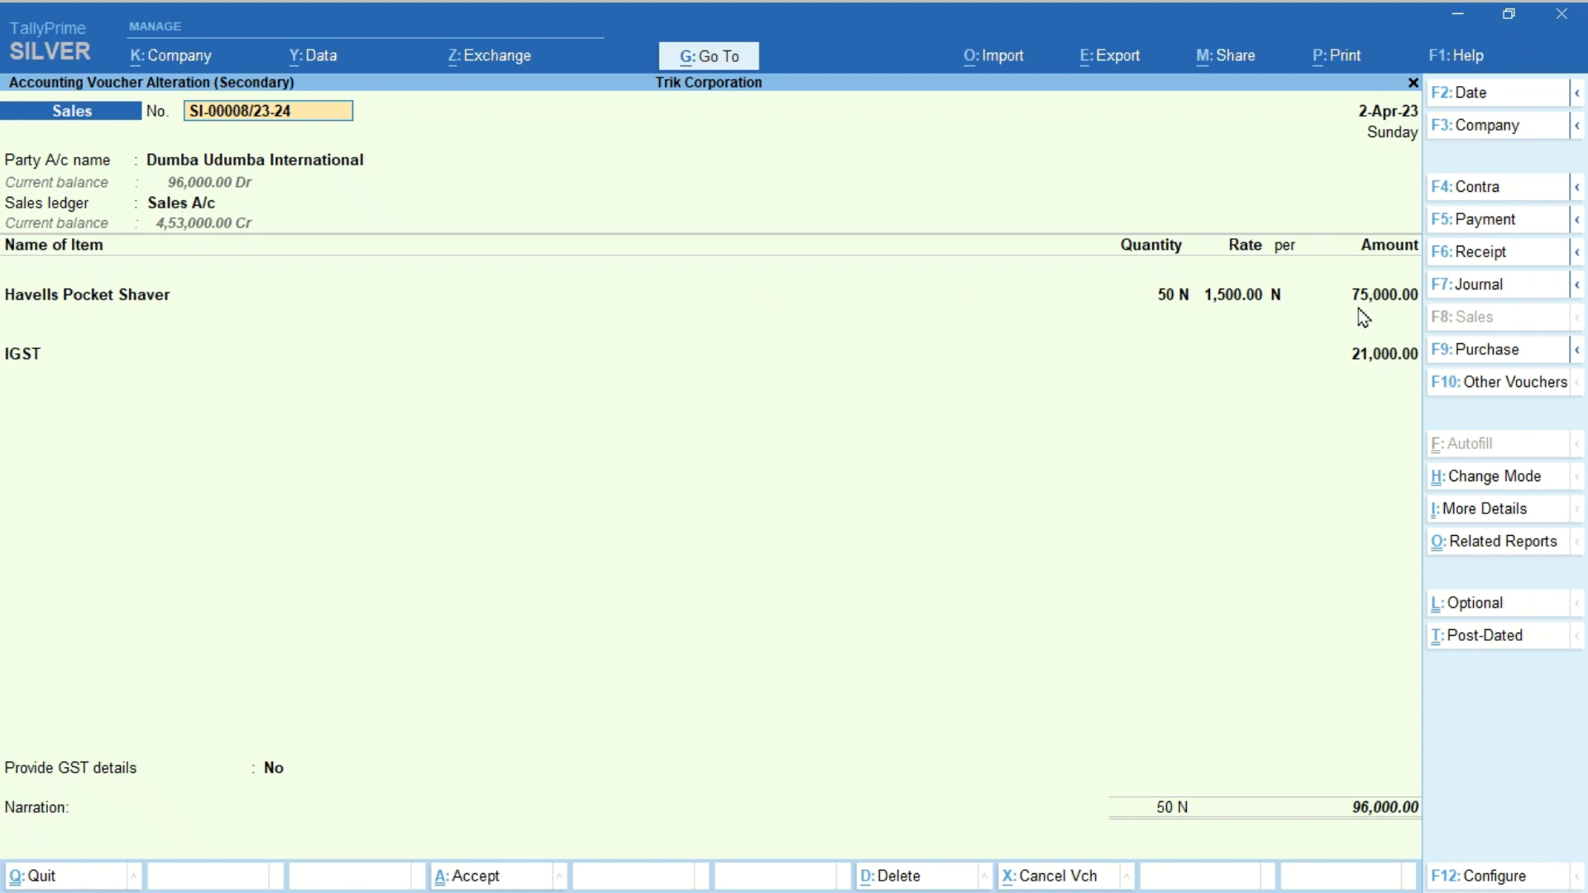
key("BackSpace")
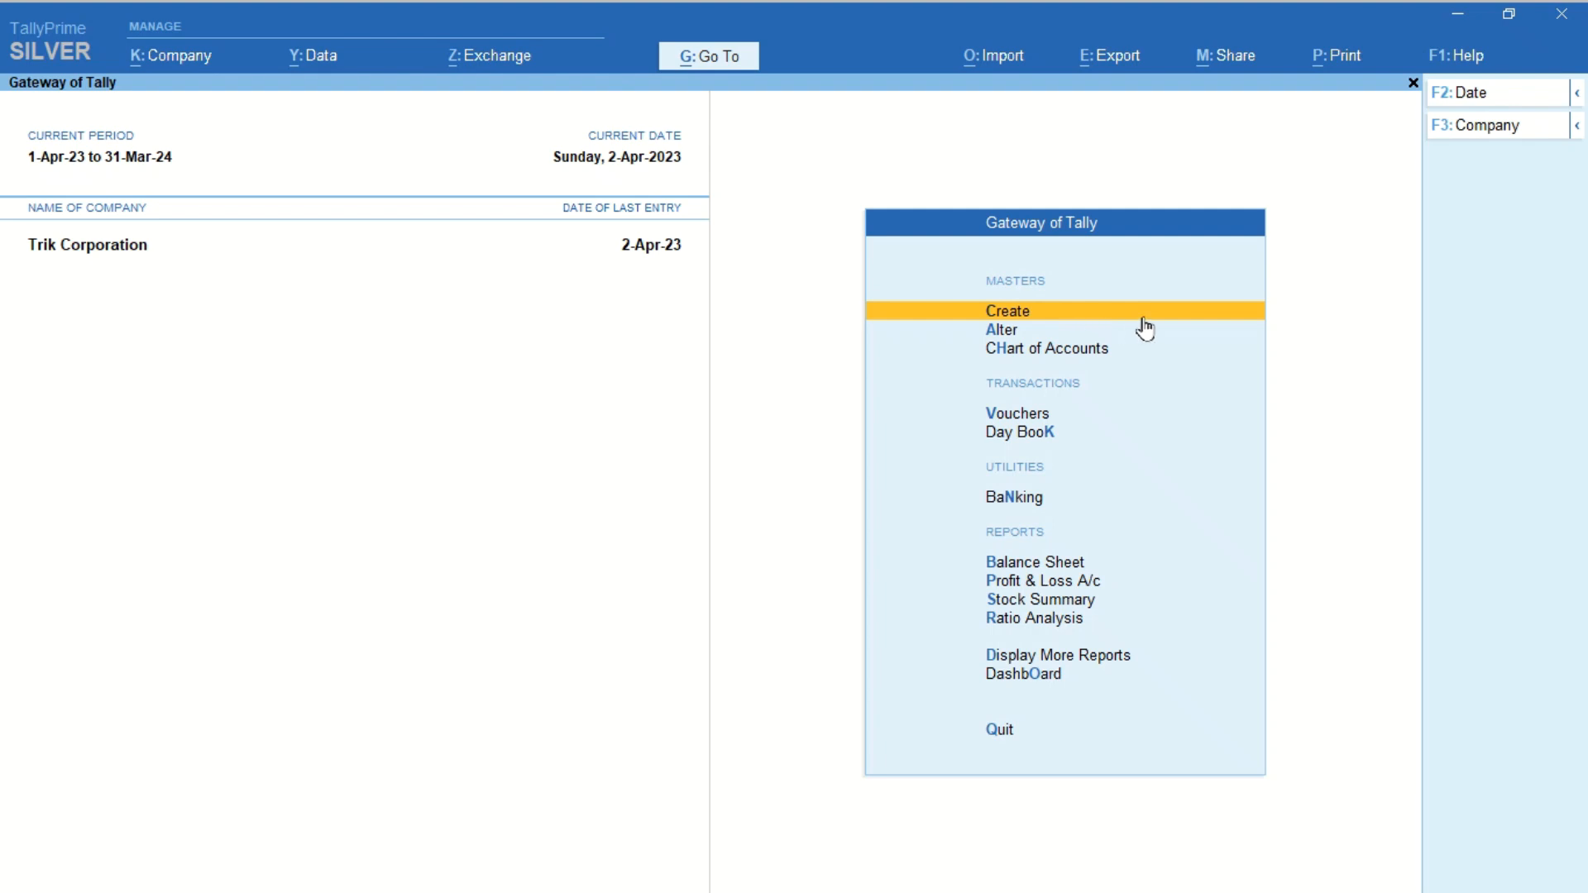
Step: Create a ledger named Tax Paid on Exports under Current Assets, save it and leave master creation
left_click(1144, 328)
key("Down")
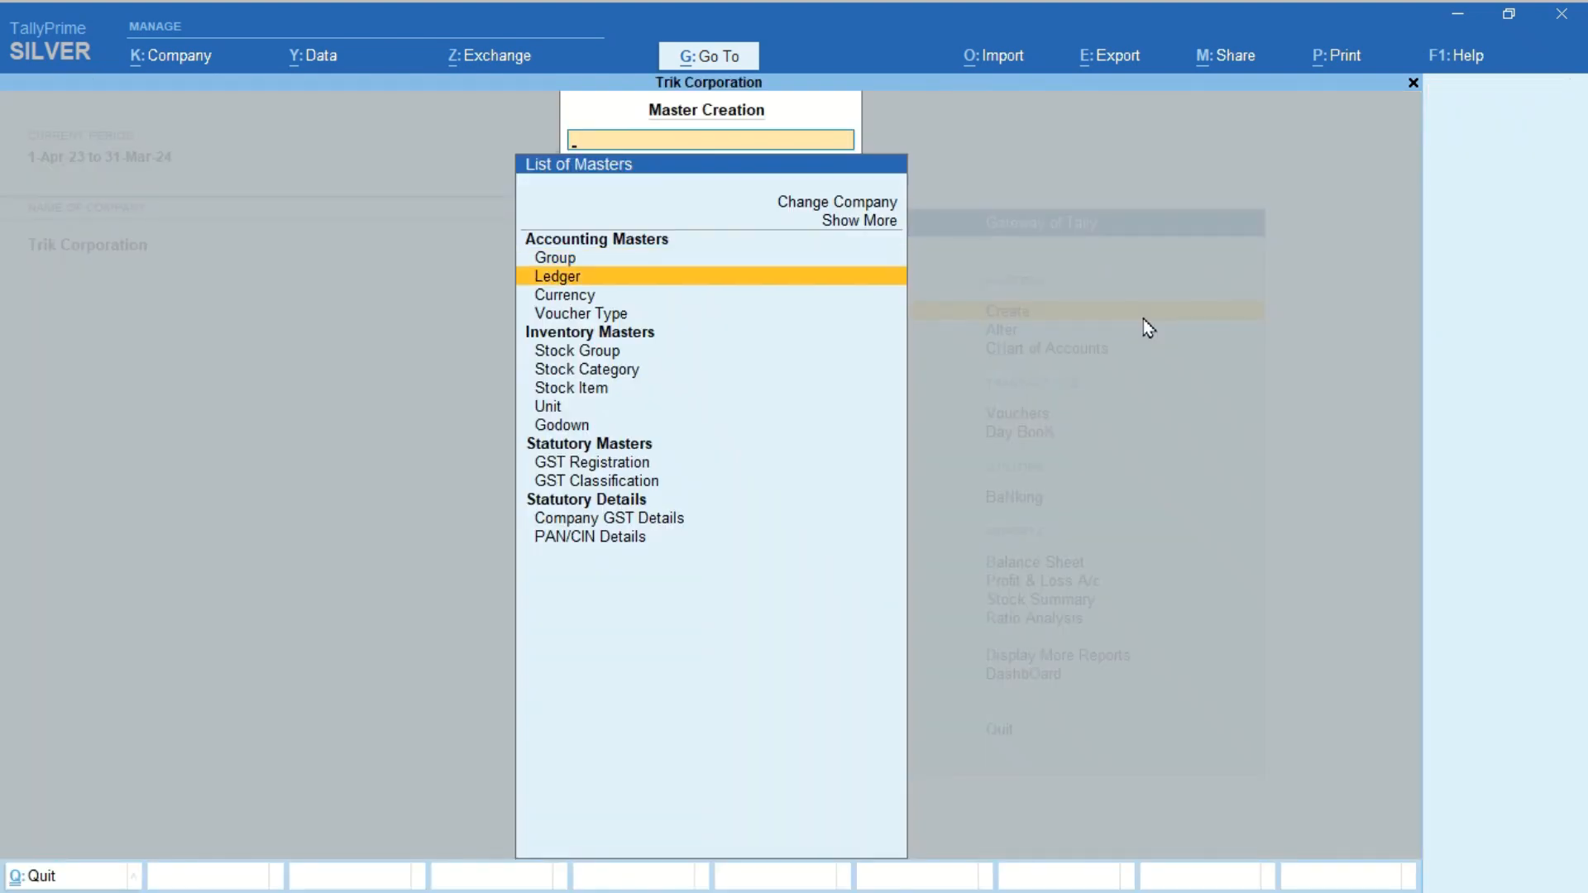
key("Return")
type("Tax Paid on Exports")
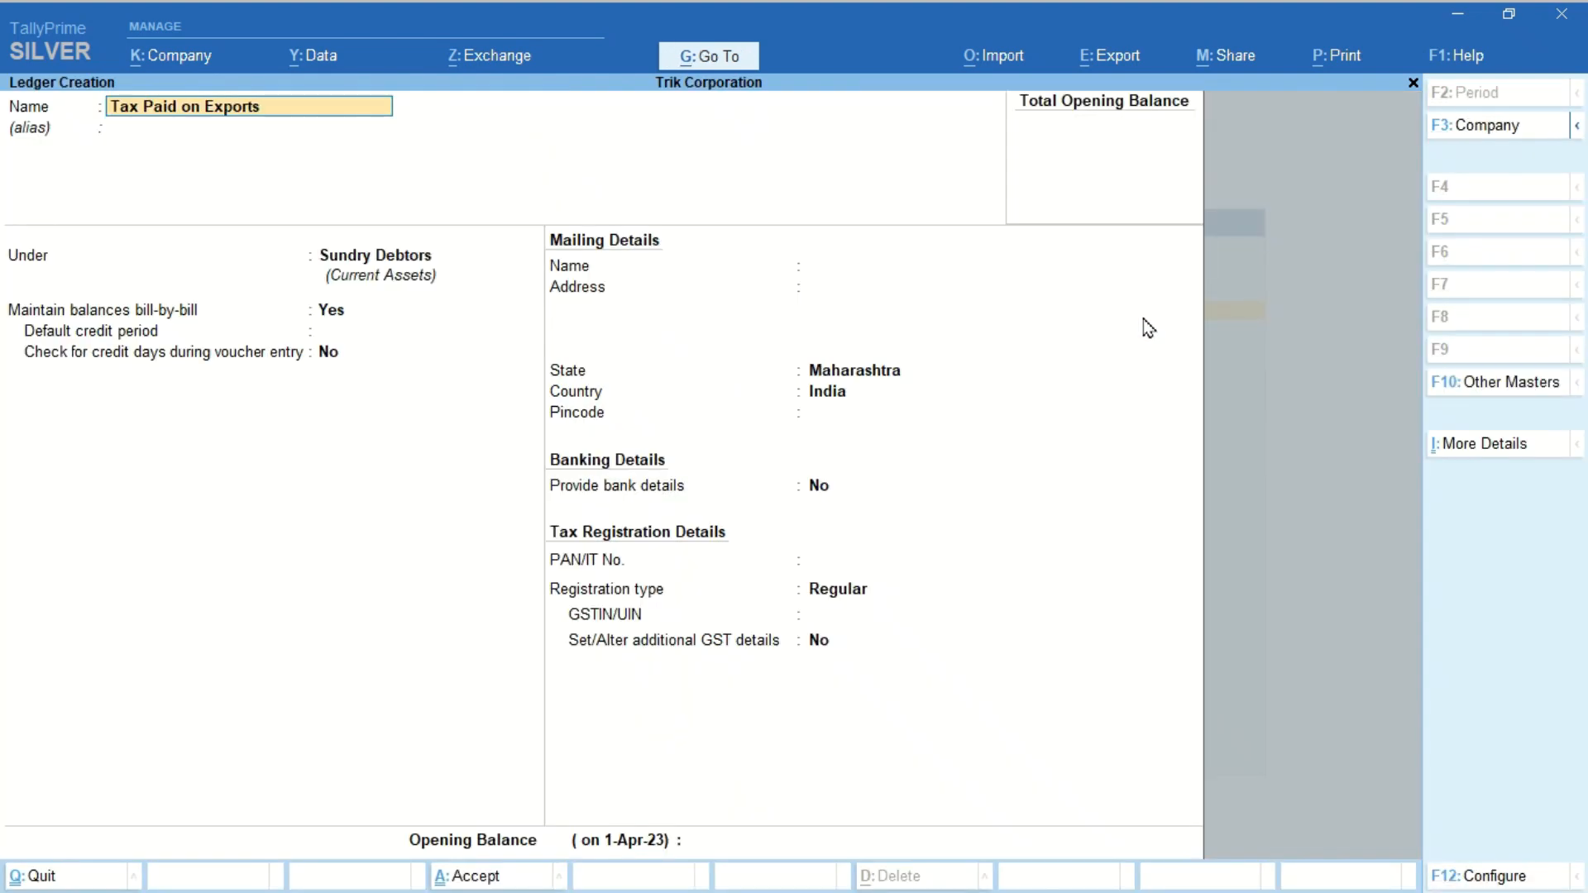
key("Return")
key("Return")
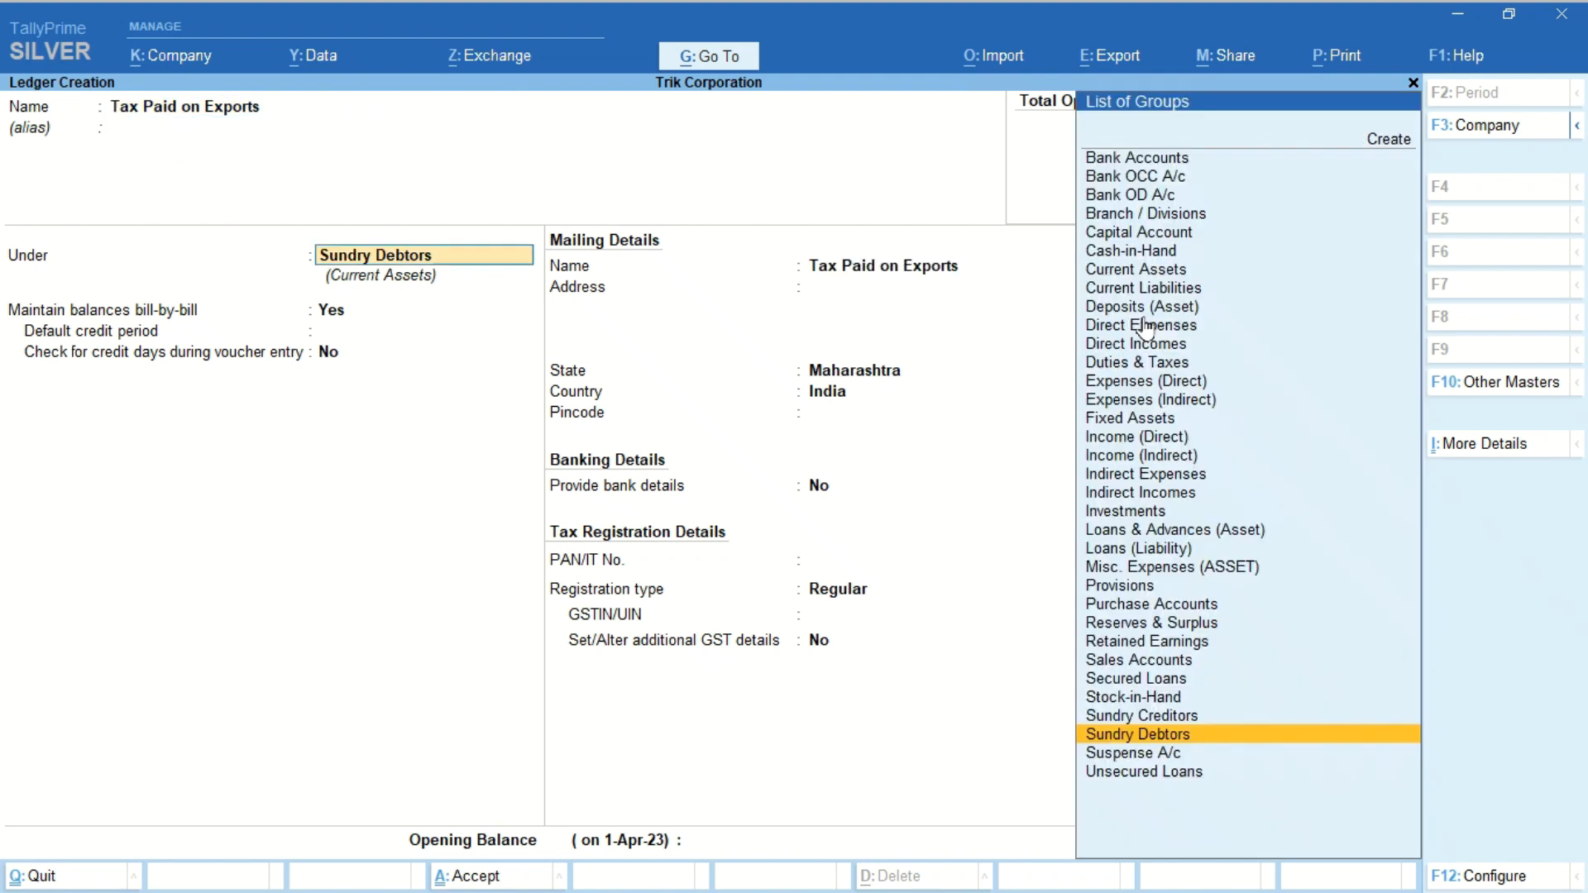
type("Cur")
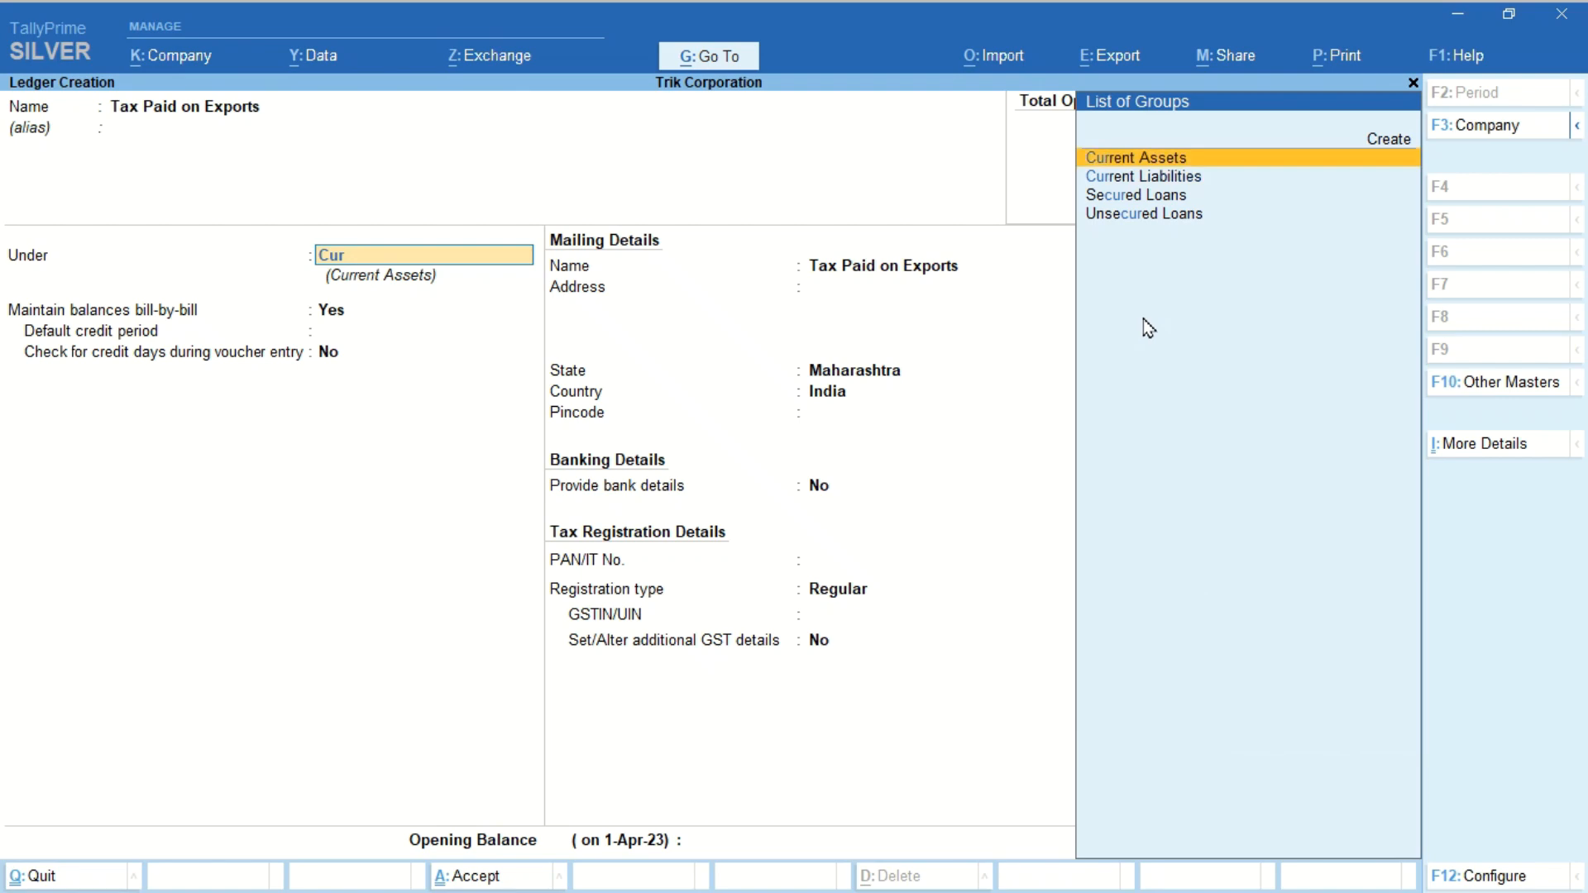
key("Return")
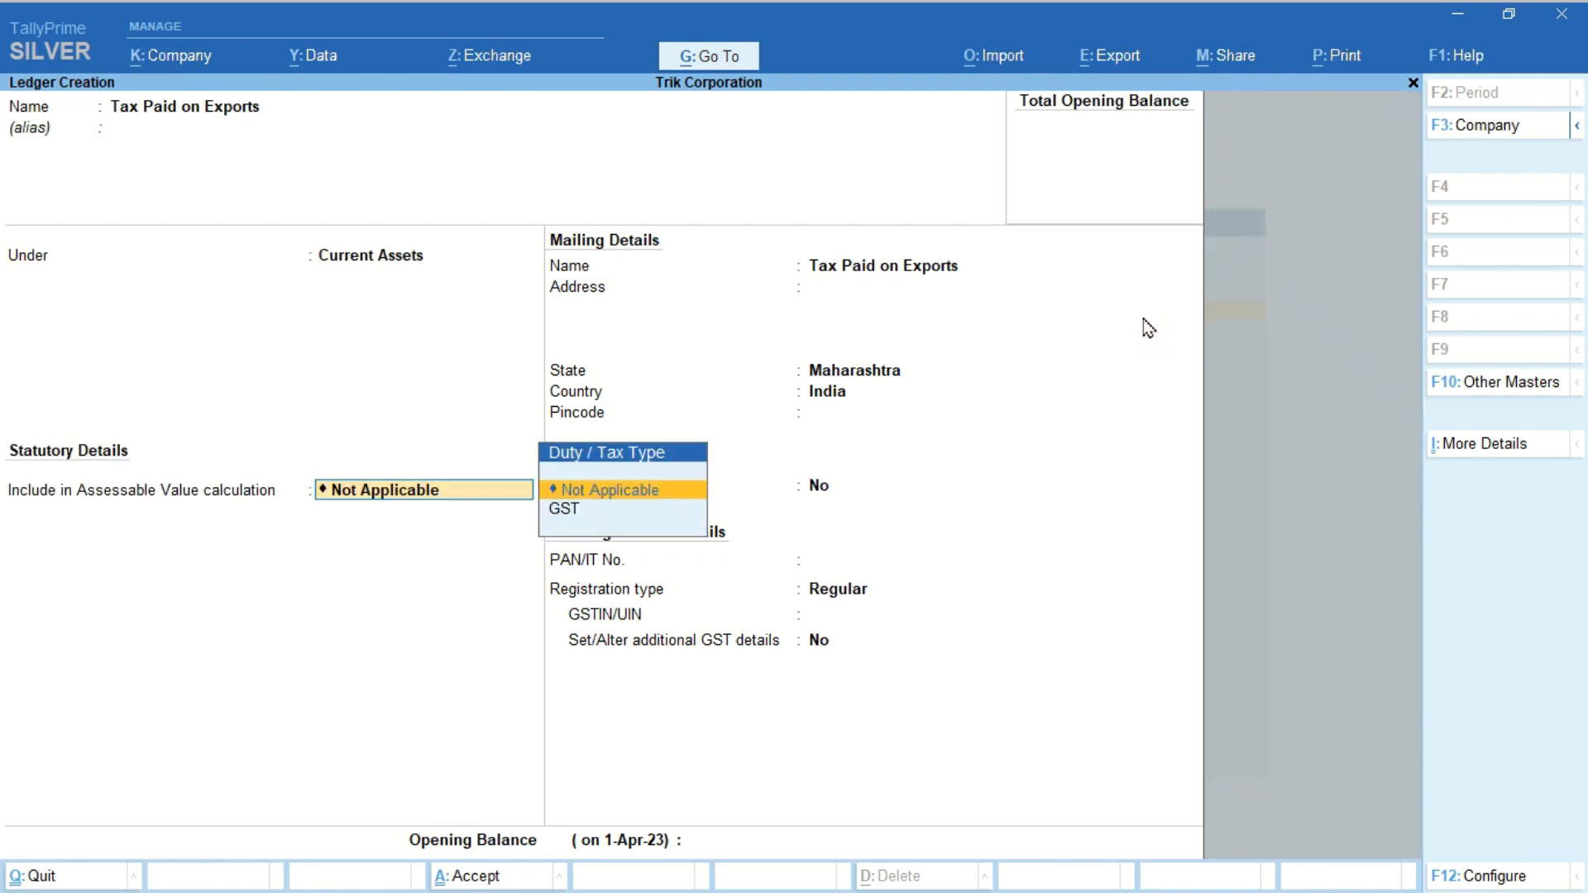
key("BackSpace")
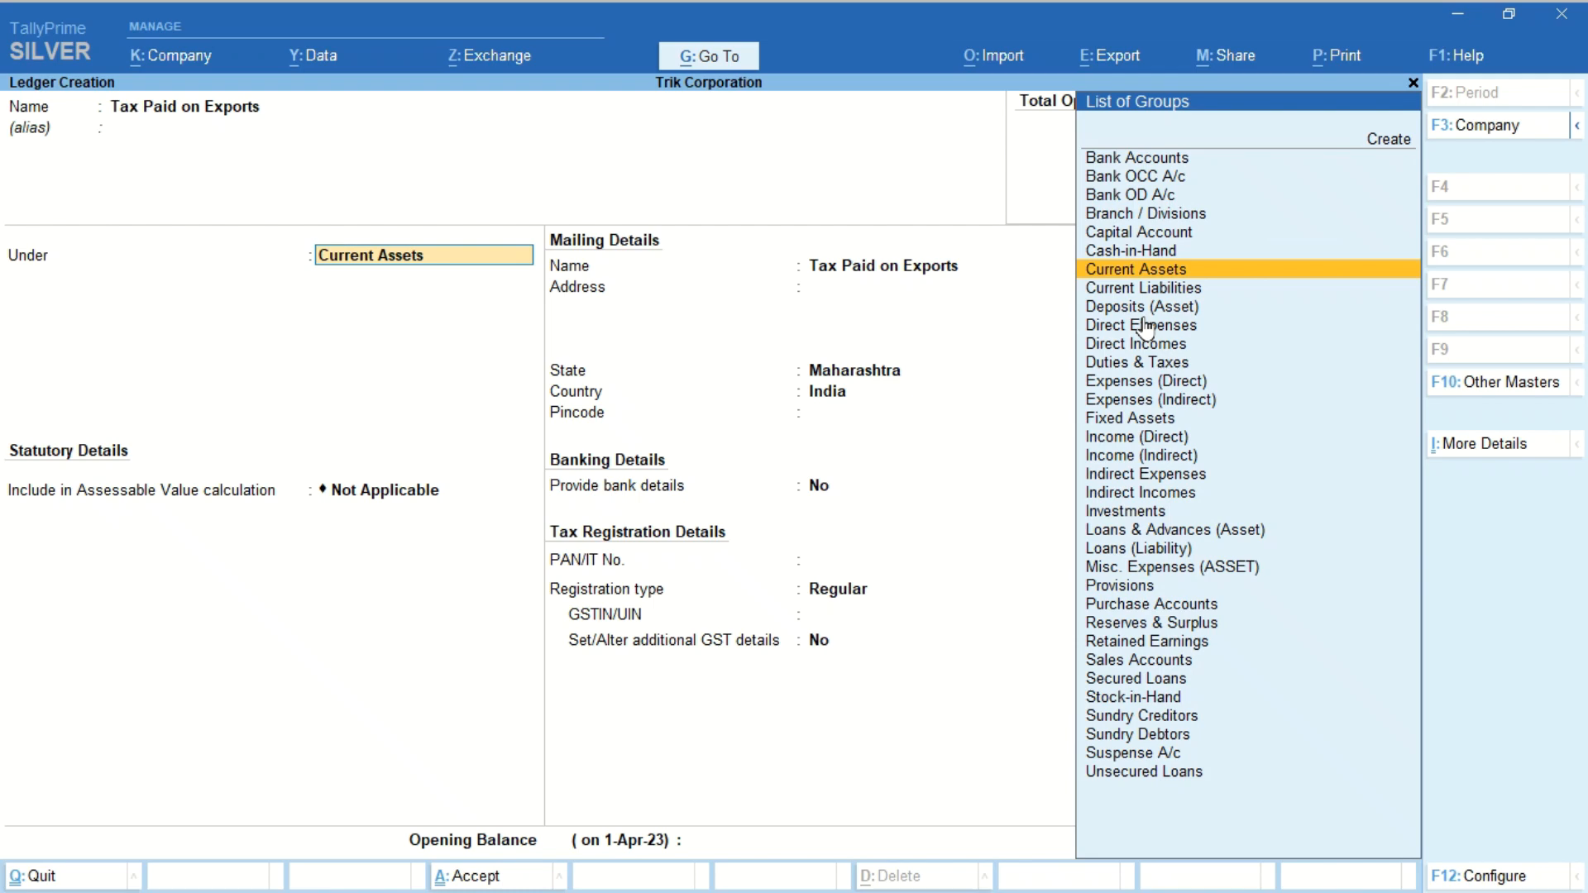
key("ctrl+a")
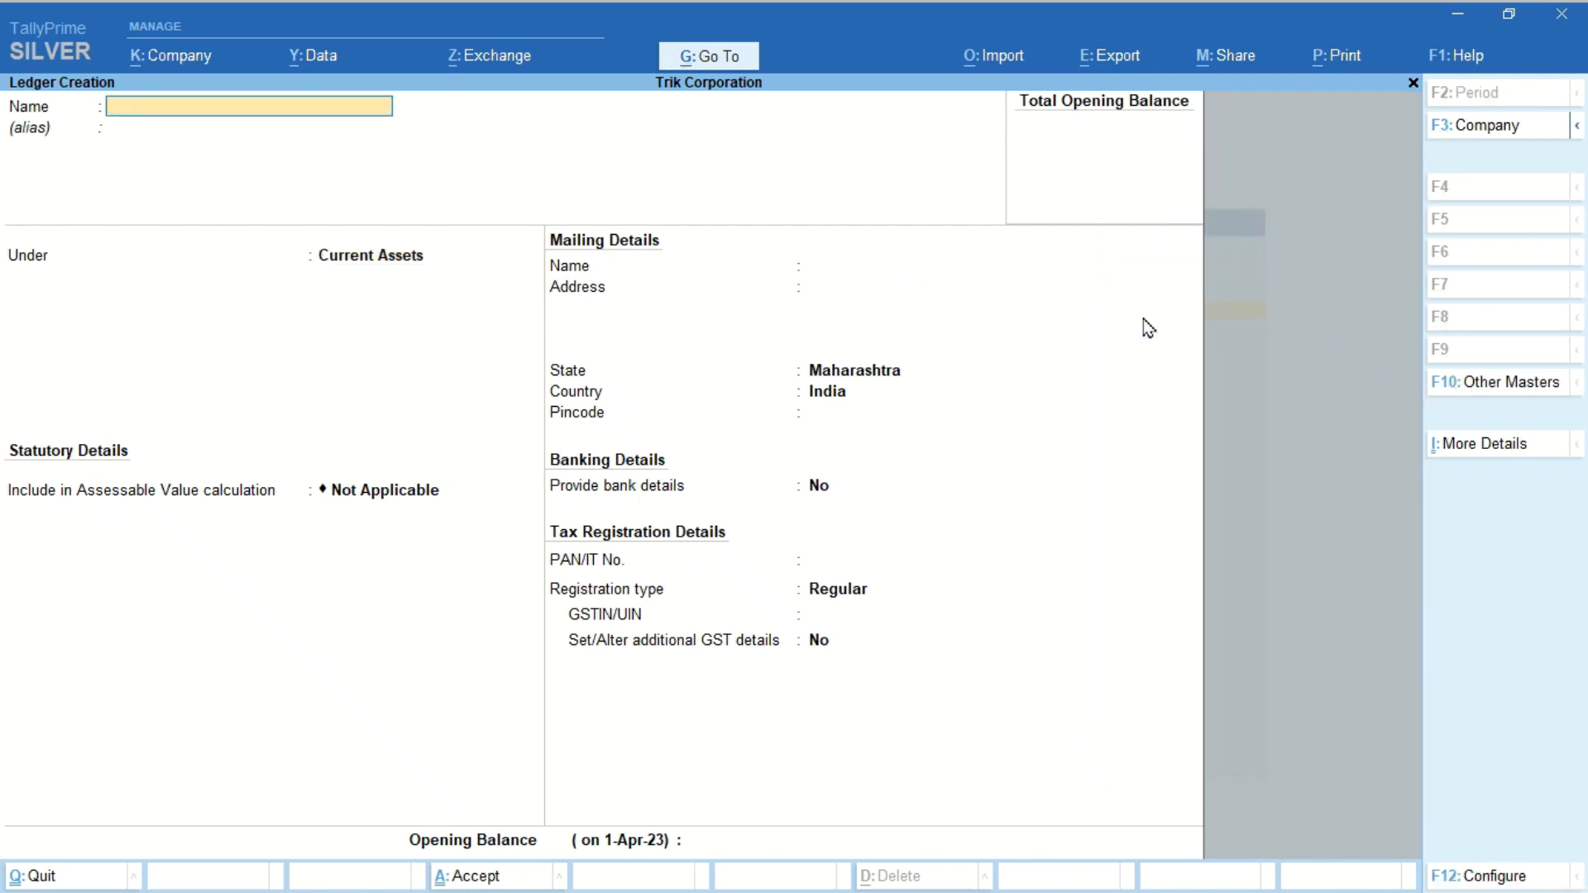
key("Escape")
key("y")
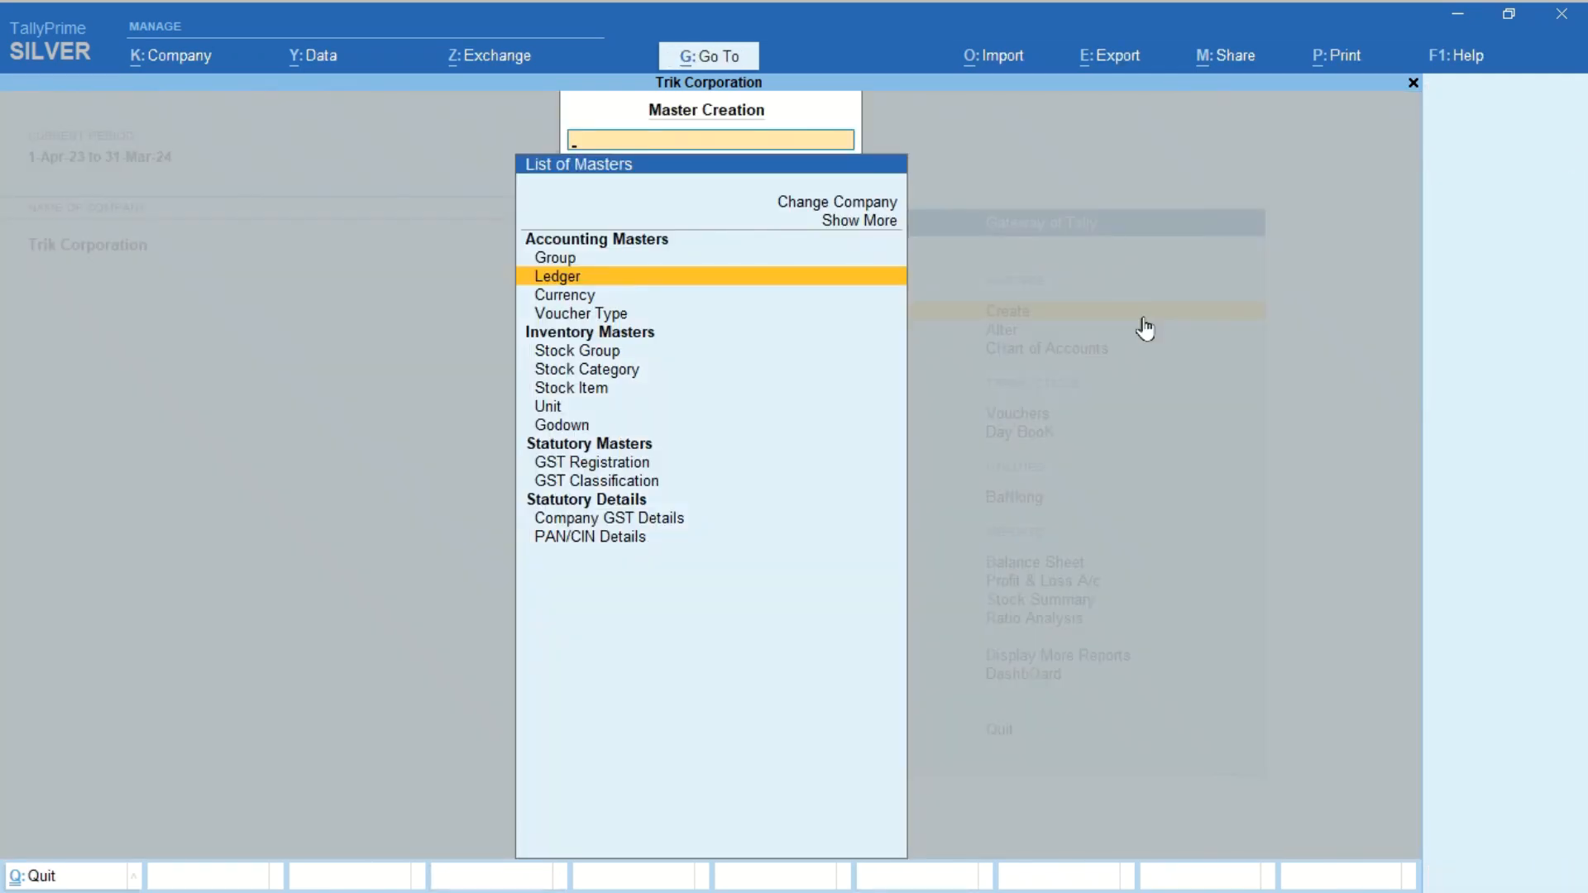
key("Escape")
Step: Open a new Journal voucher
key("Down")
key("Down")
key("Down")
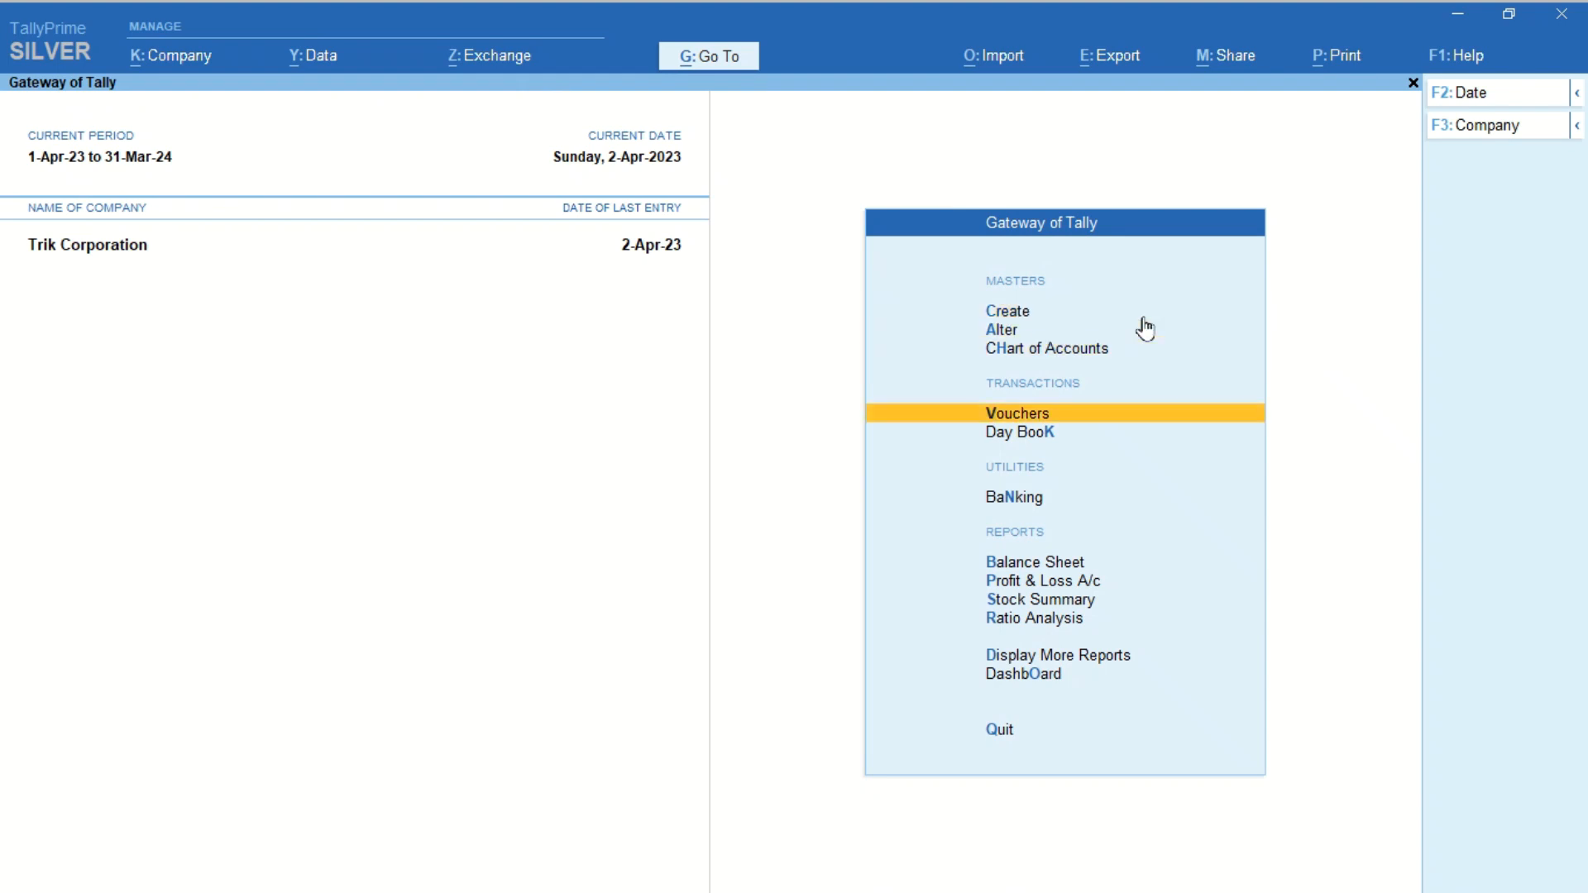
key("Return")
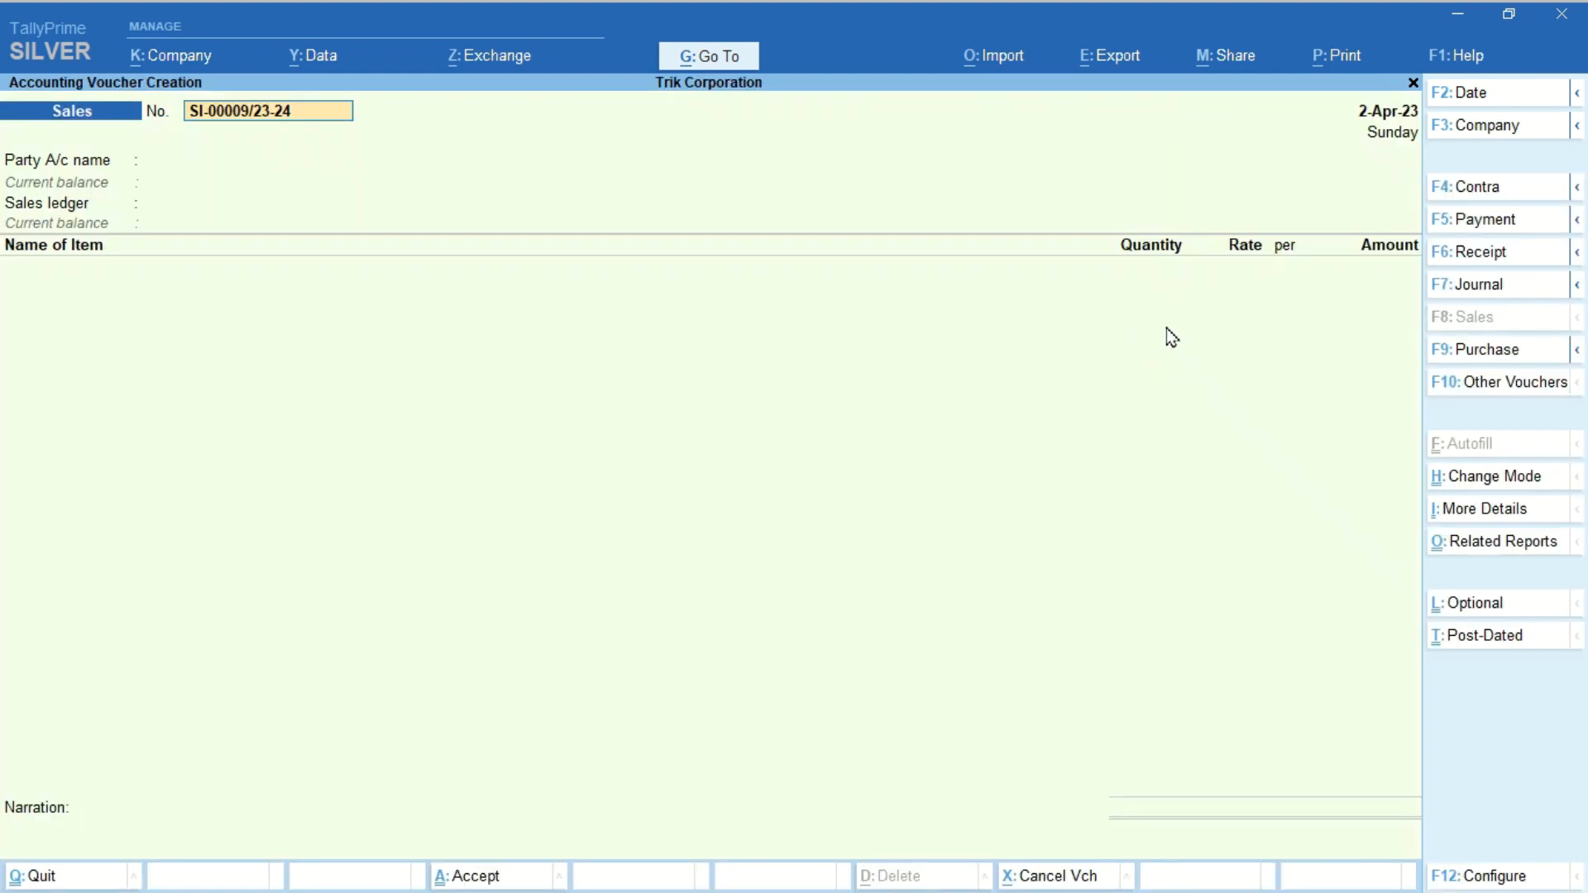
left_click(1468, 286)
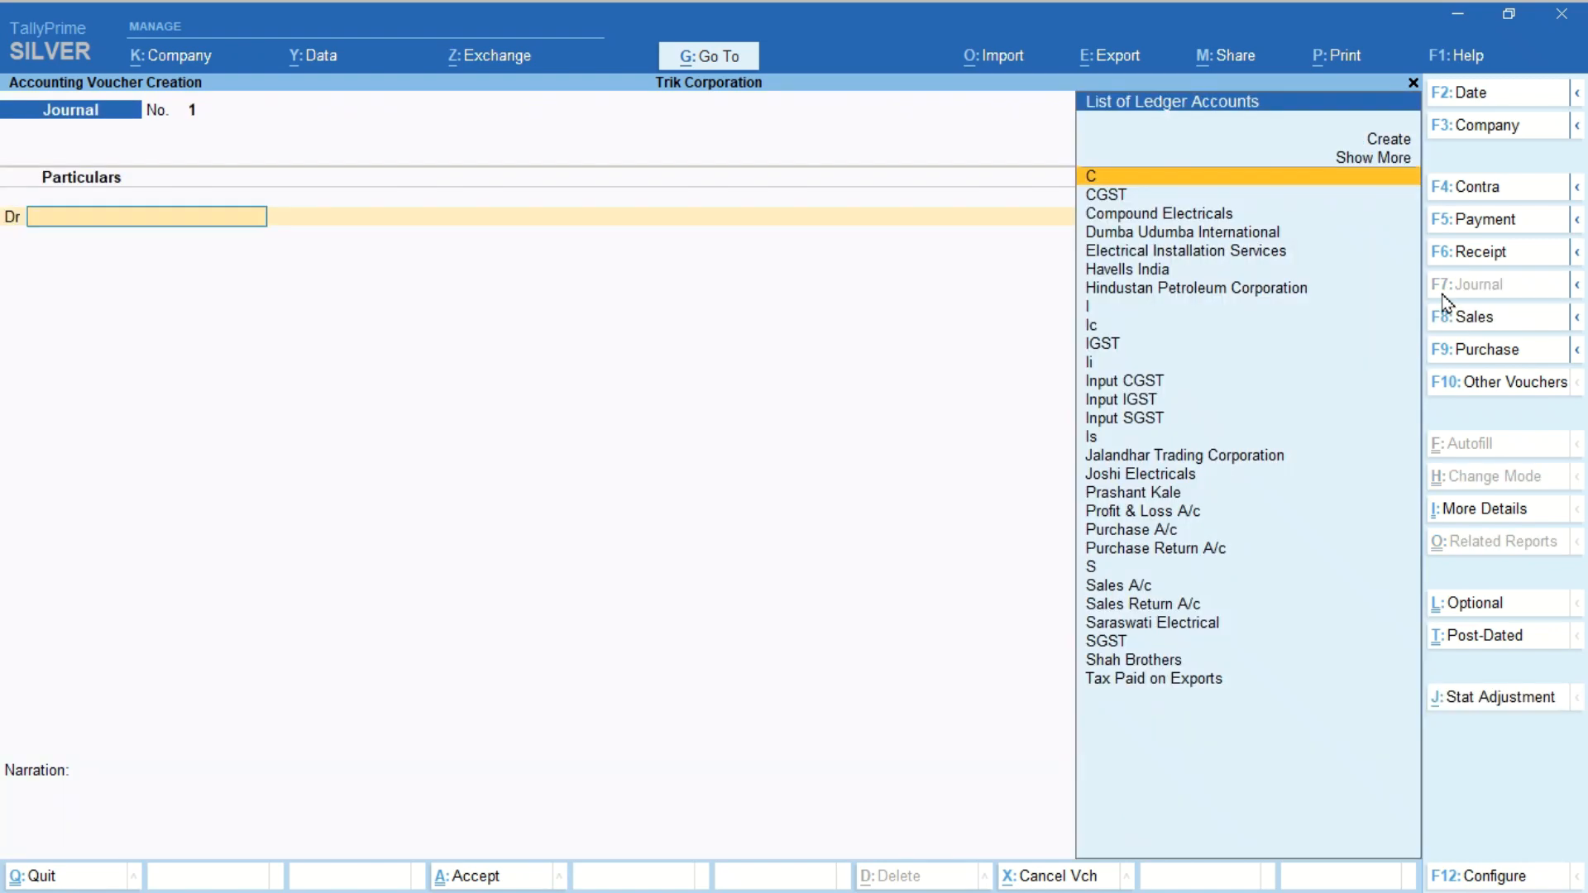
Step: Debit the Tax Paid on Exports ledger with 21,000 in the journal voucher
type("Ta")
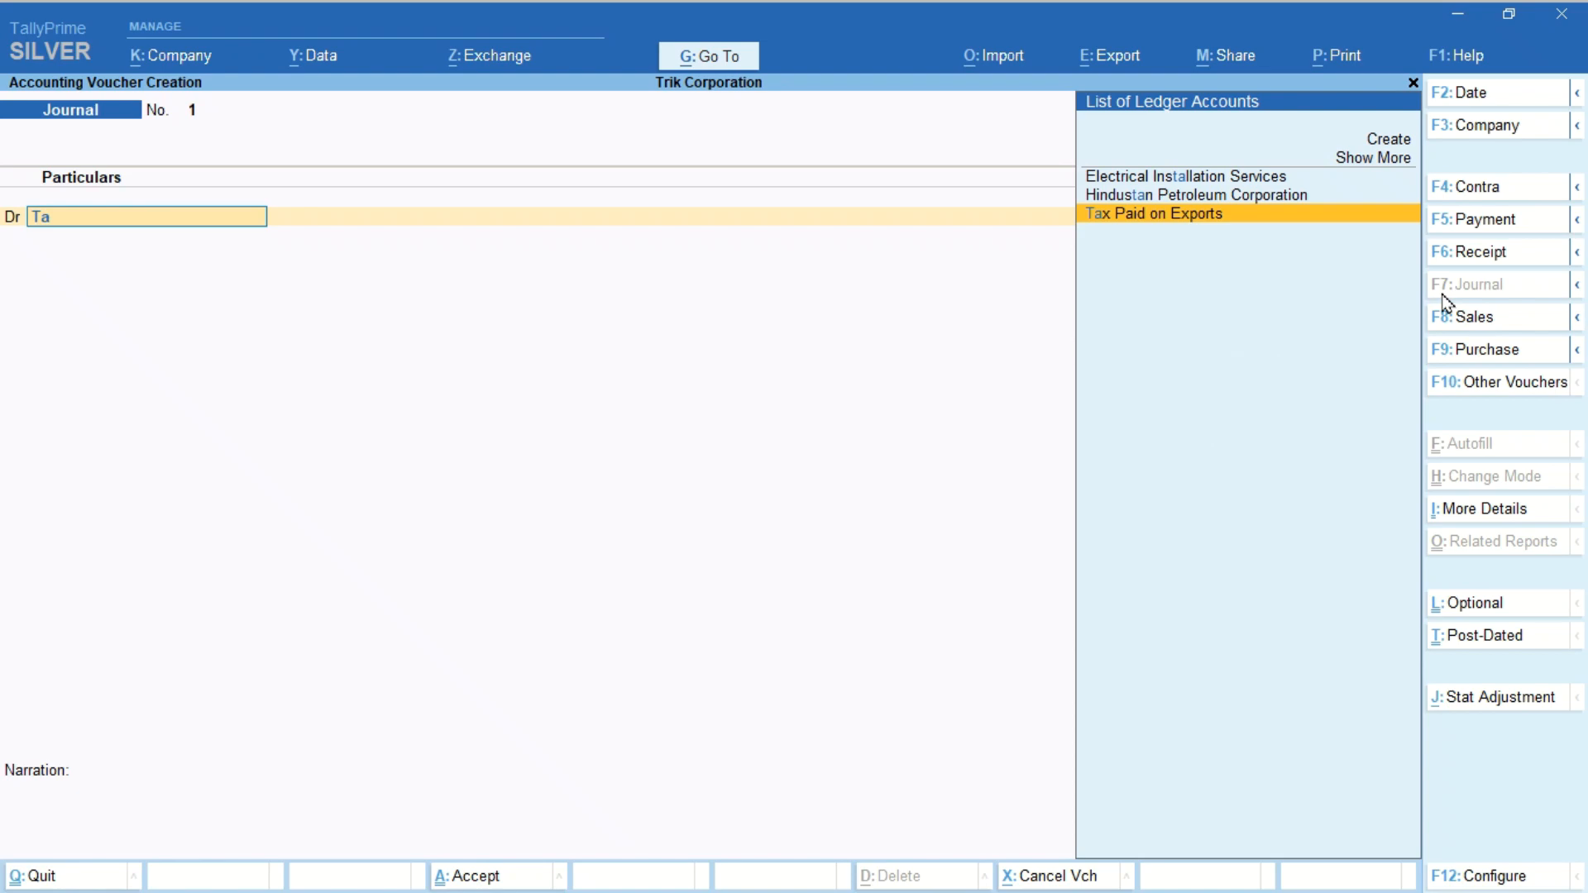
type("ll")
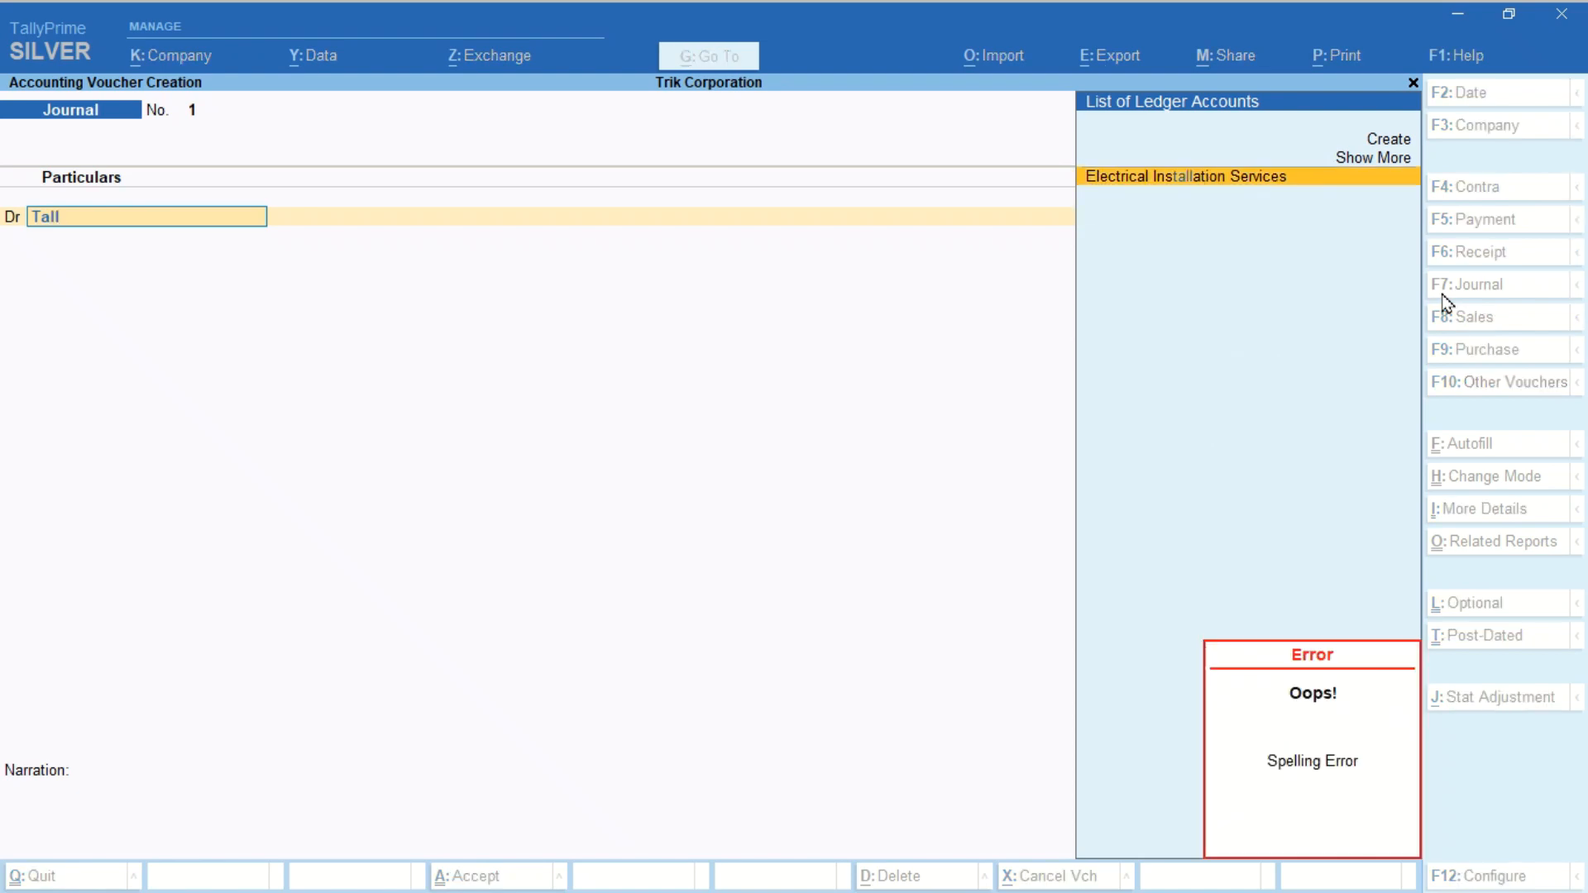
key("BackSpace")
key("BackSpace")
key("BackSpace")
key("BackSpace")
type("Tax")
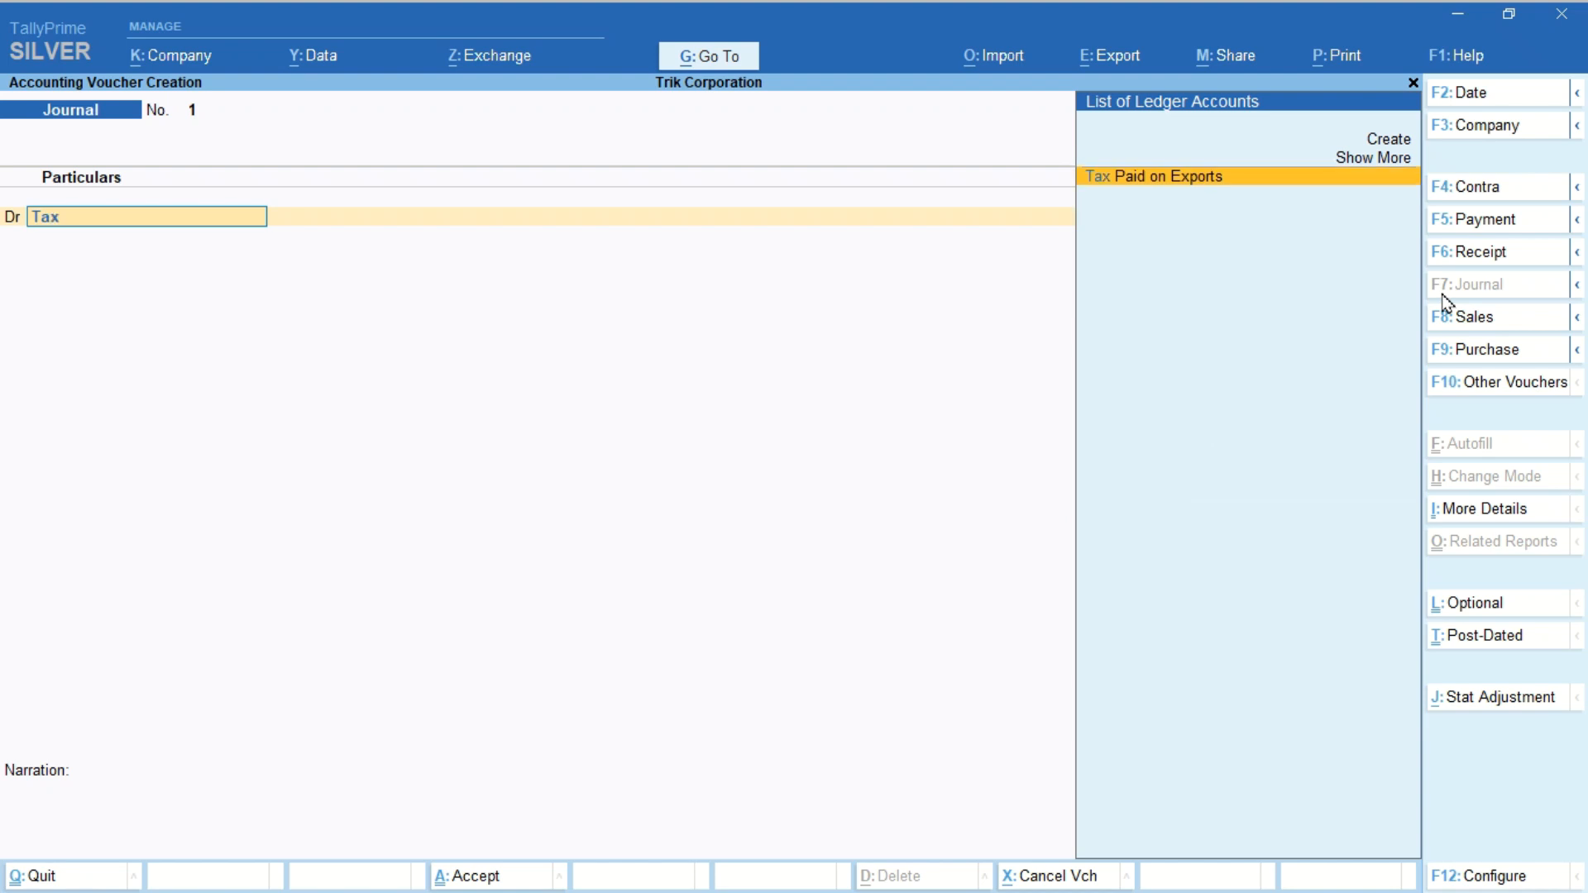
key("Return")
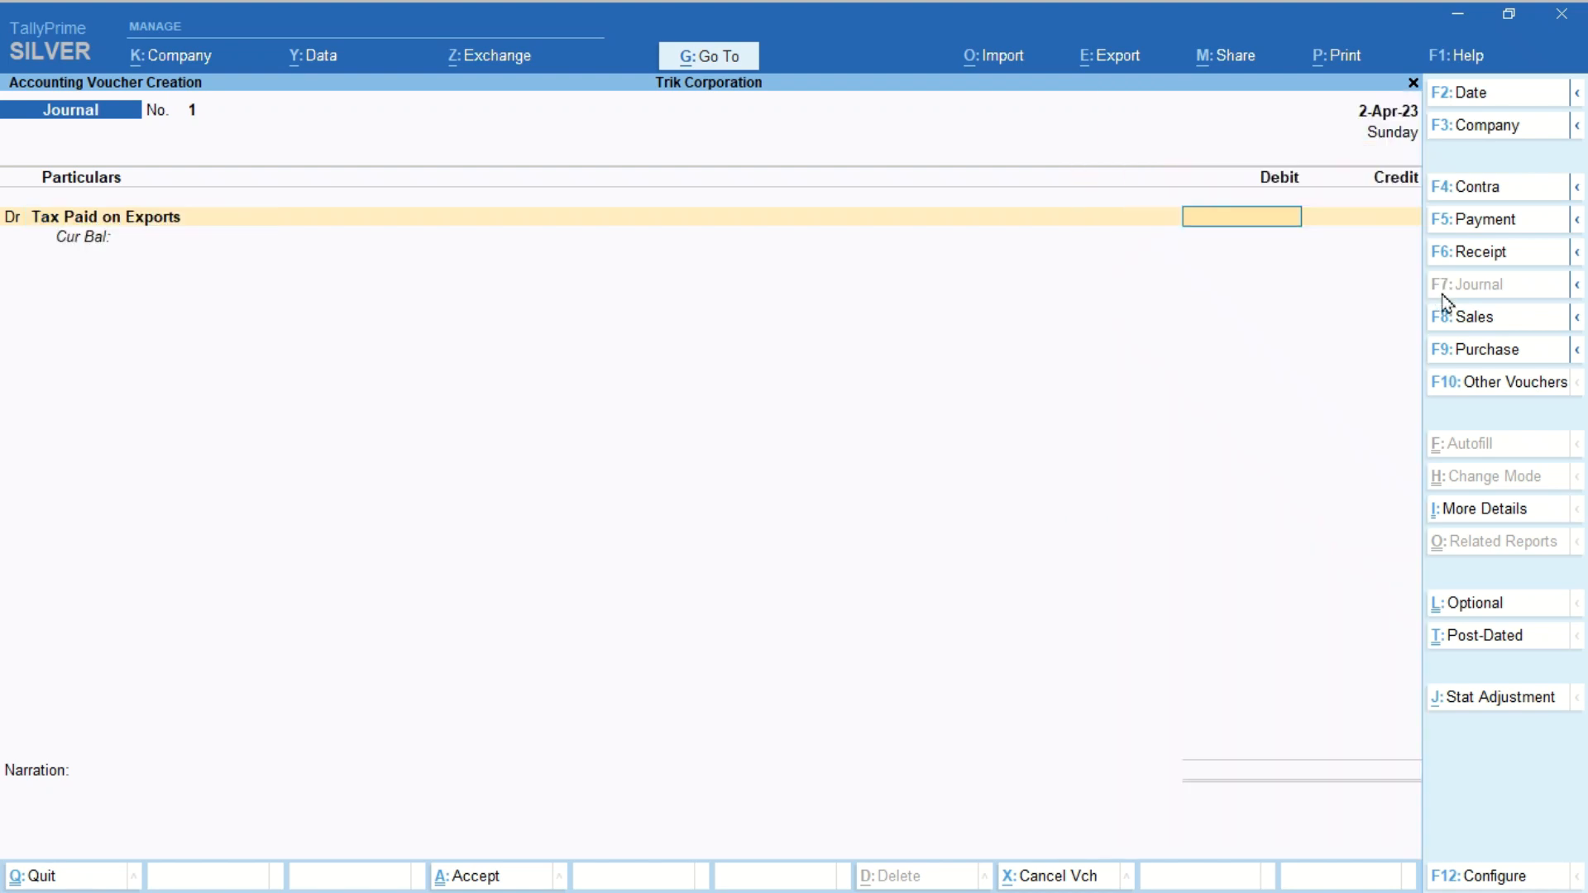
type("21,000")
key("Return")
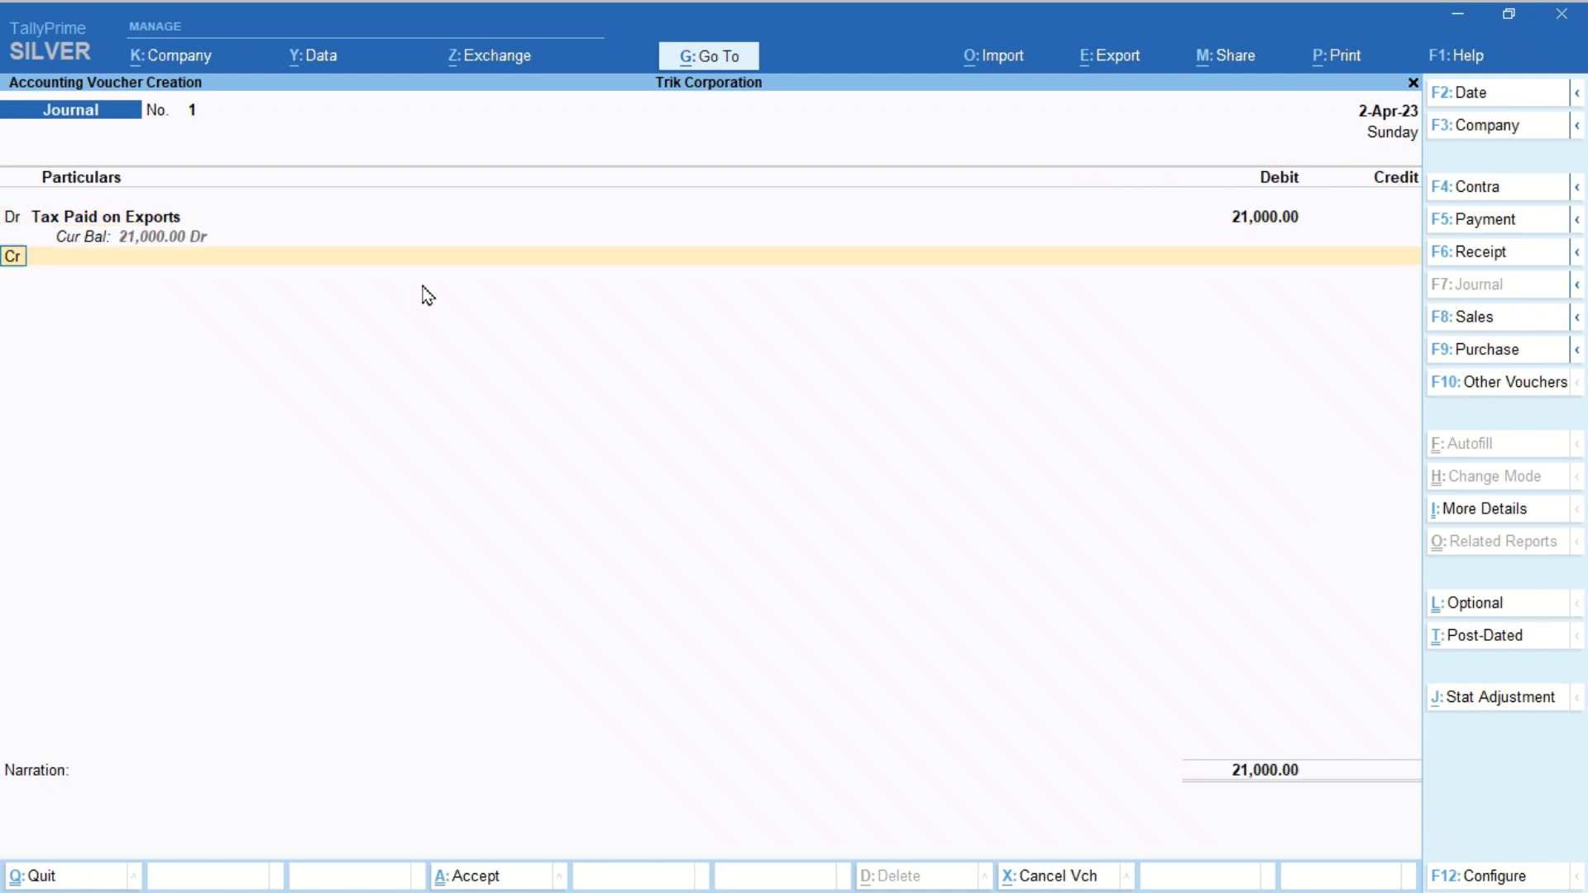
Step: Credit Dumba Udumba International with 21,000.00 in the journal voucher
key("Return")
type("Du")
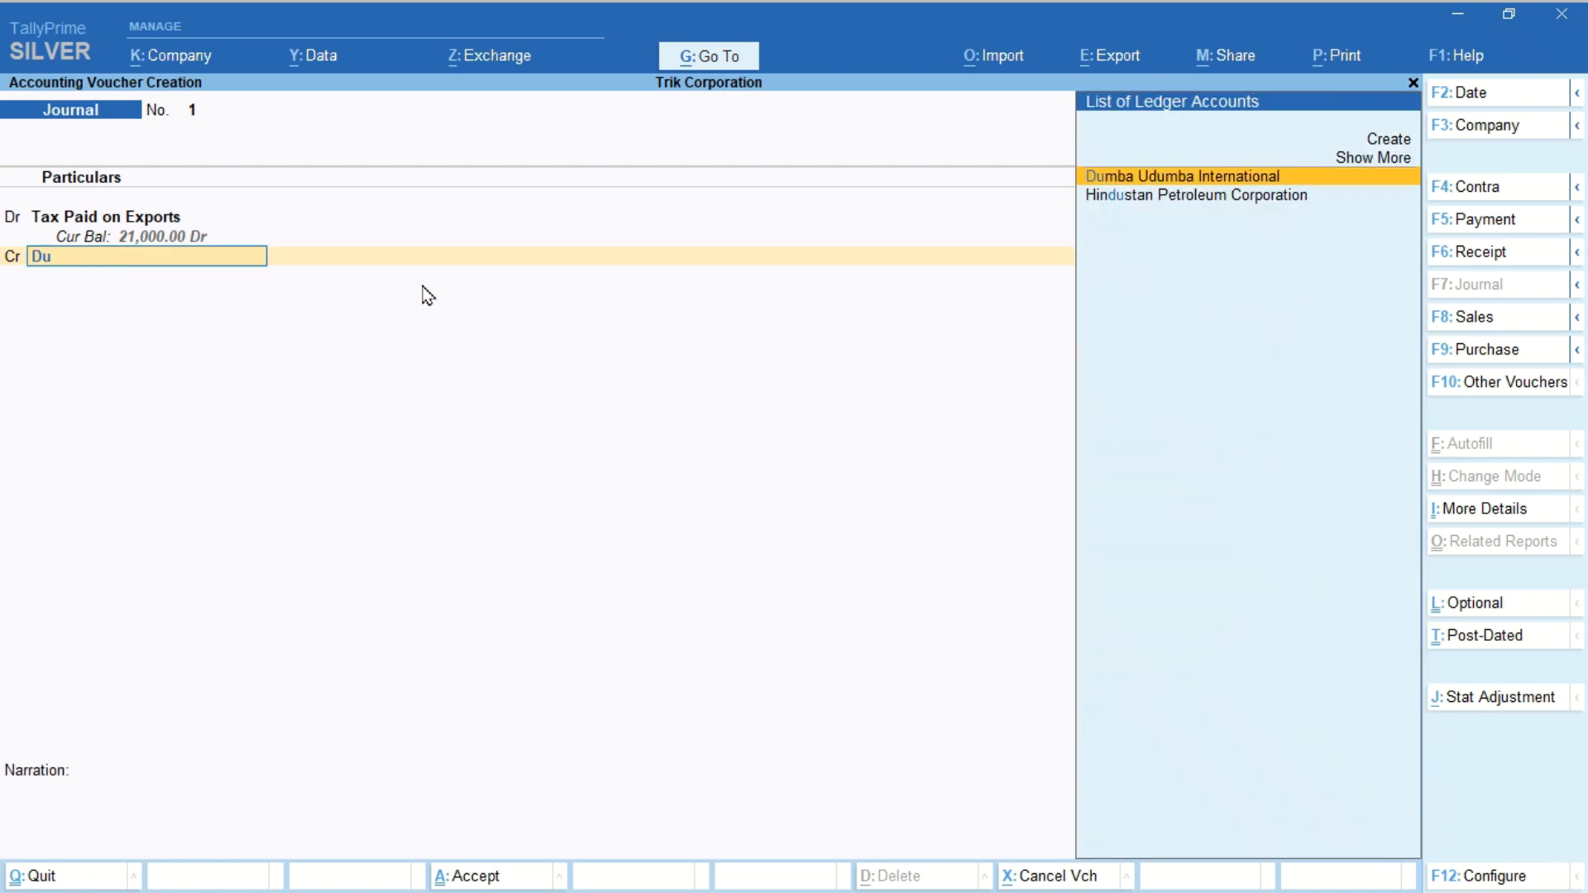
key("Return")
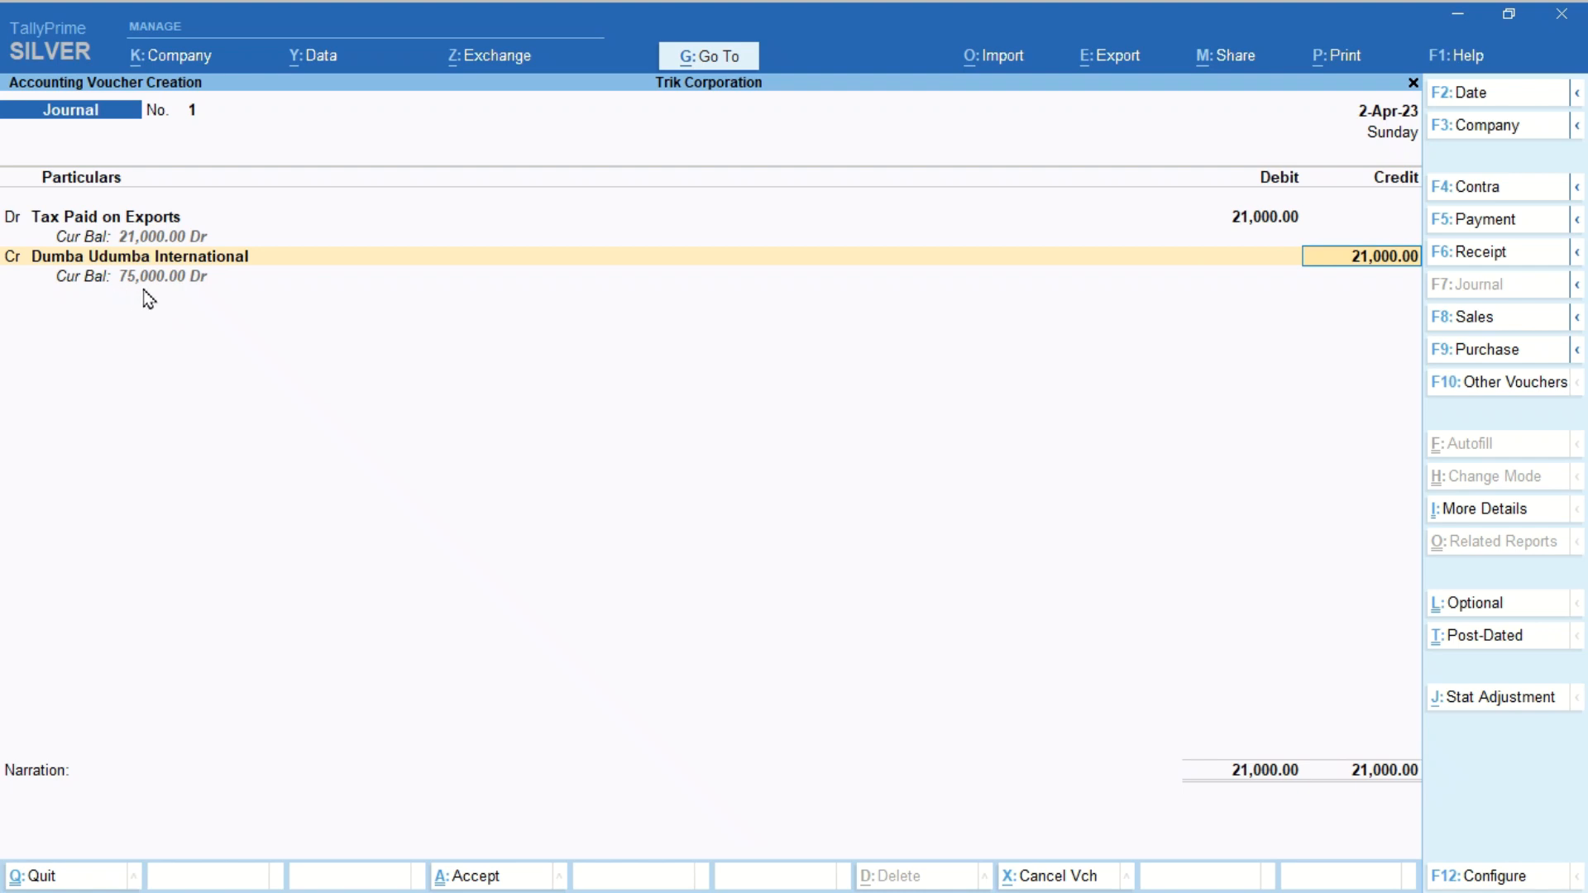
key("ctrl")
key("Return")
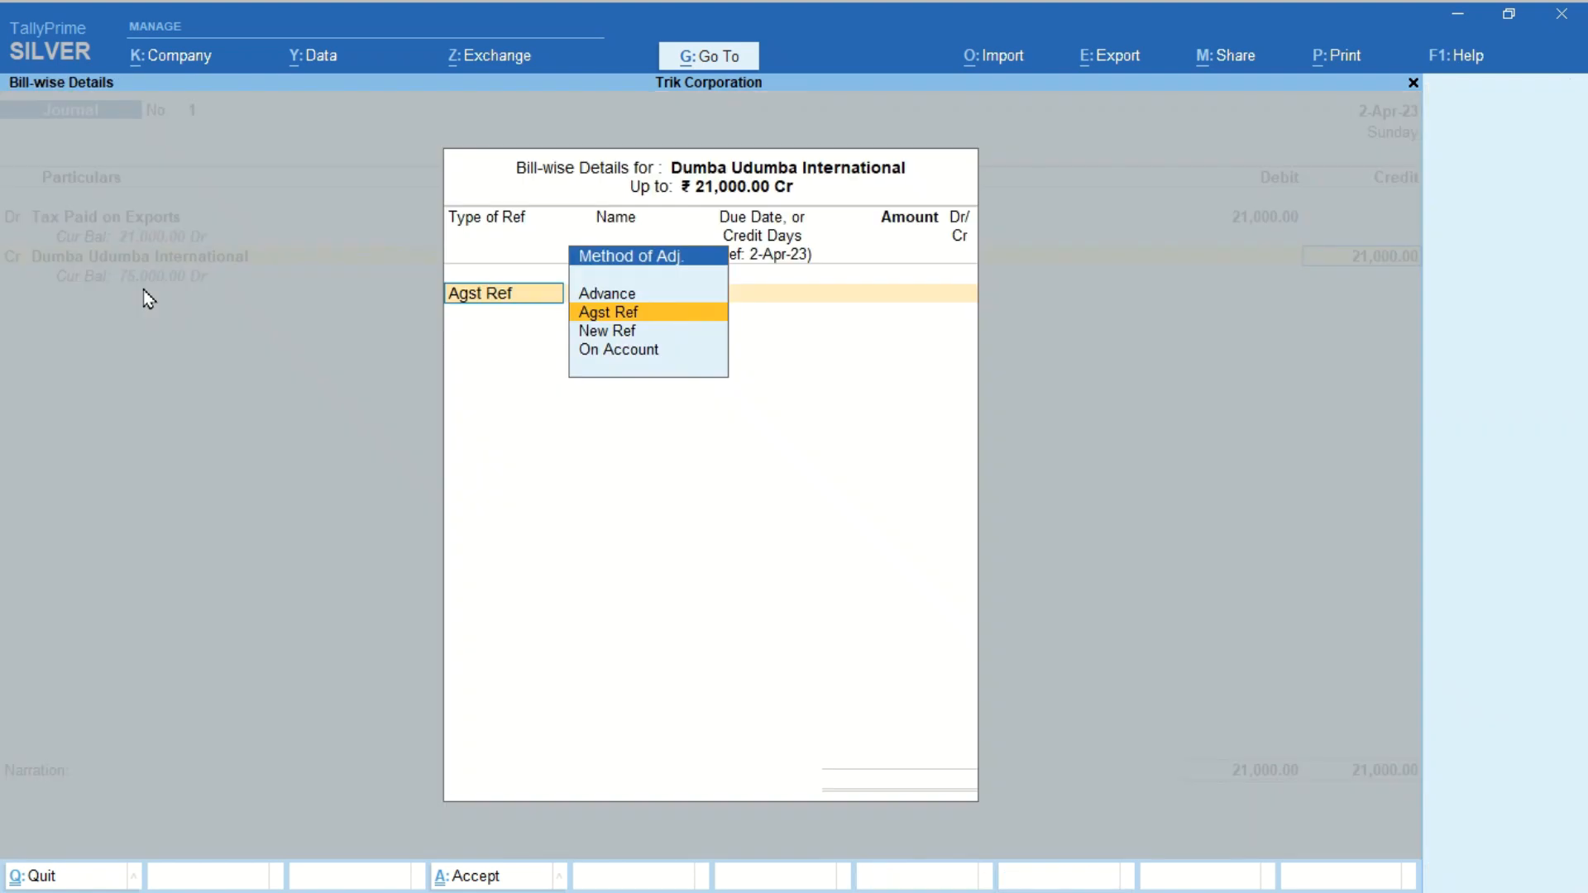
Step: Adjust the 21,000.00 Cr as Agst Ref to pending bill SI-00008/23-24, leave the narration blank and save the journal voucher
key("Return")
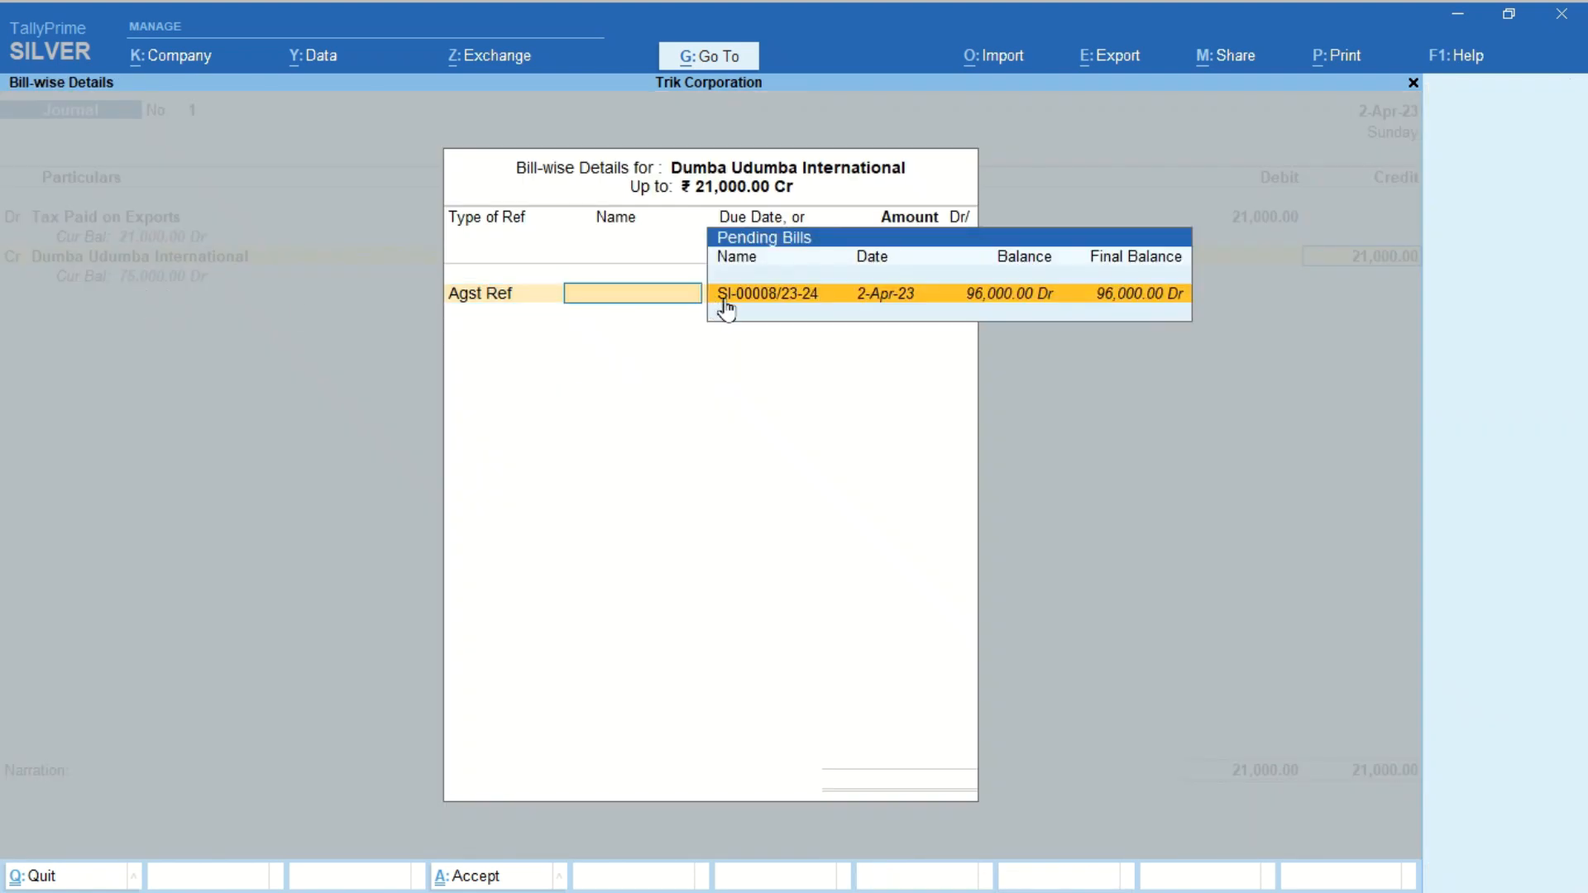
key("Return")
key("Return")
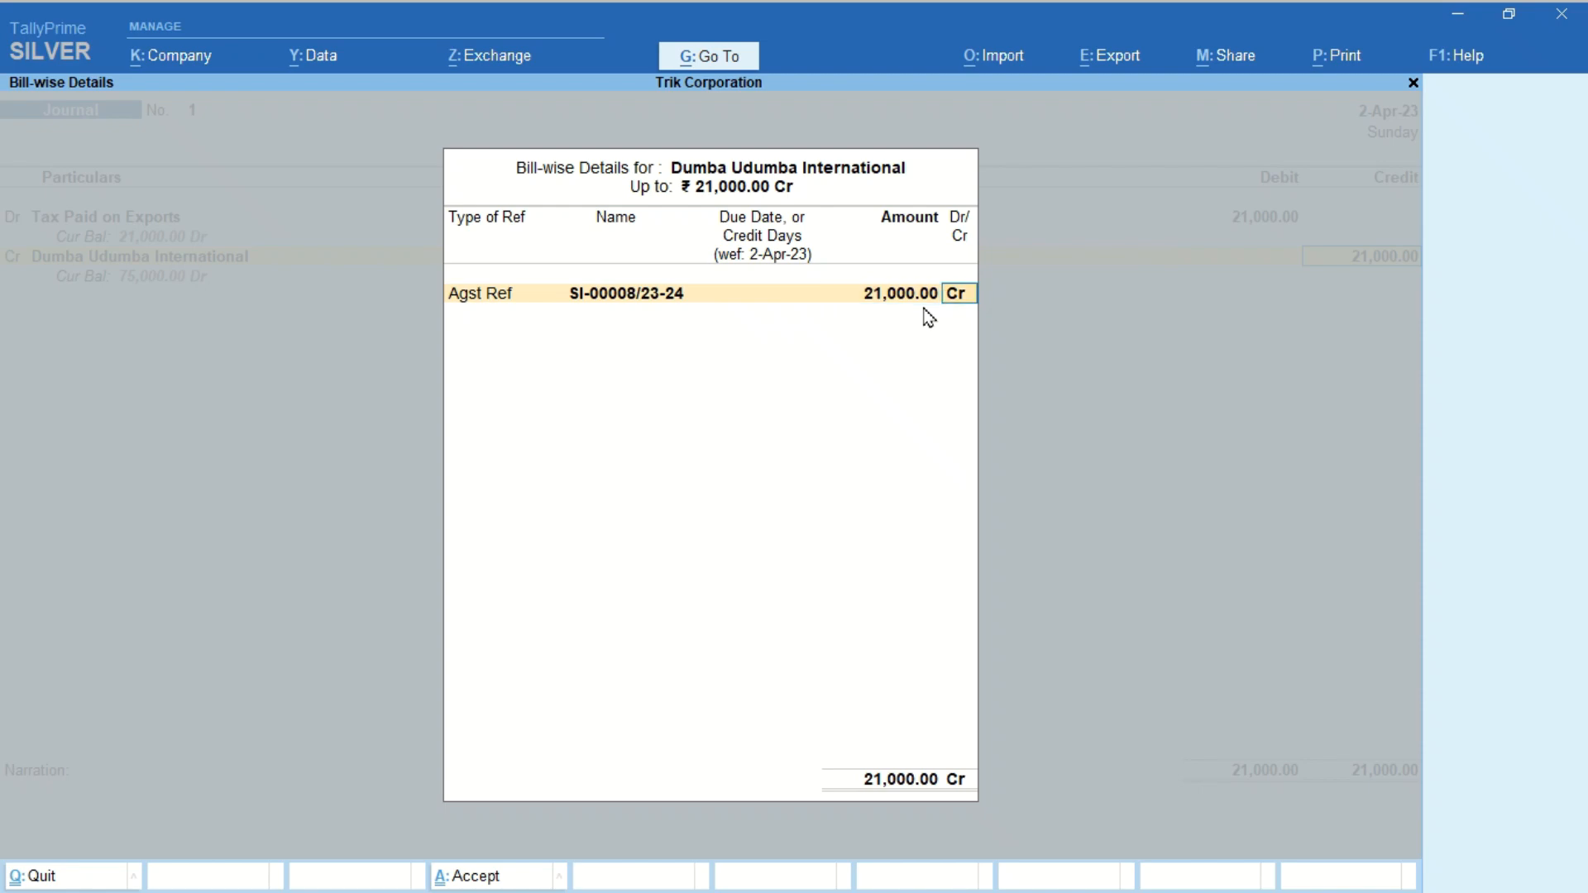
key("Return")
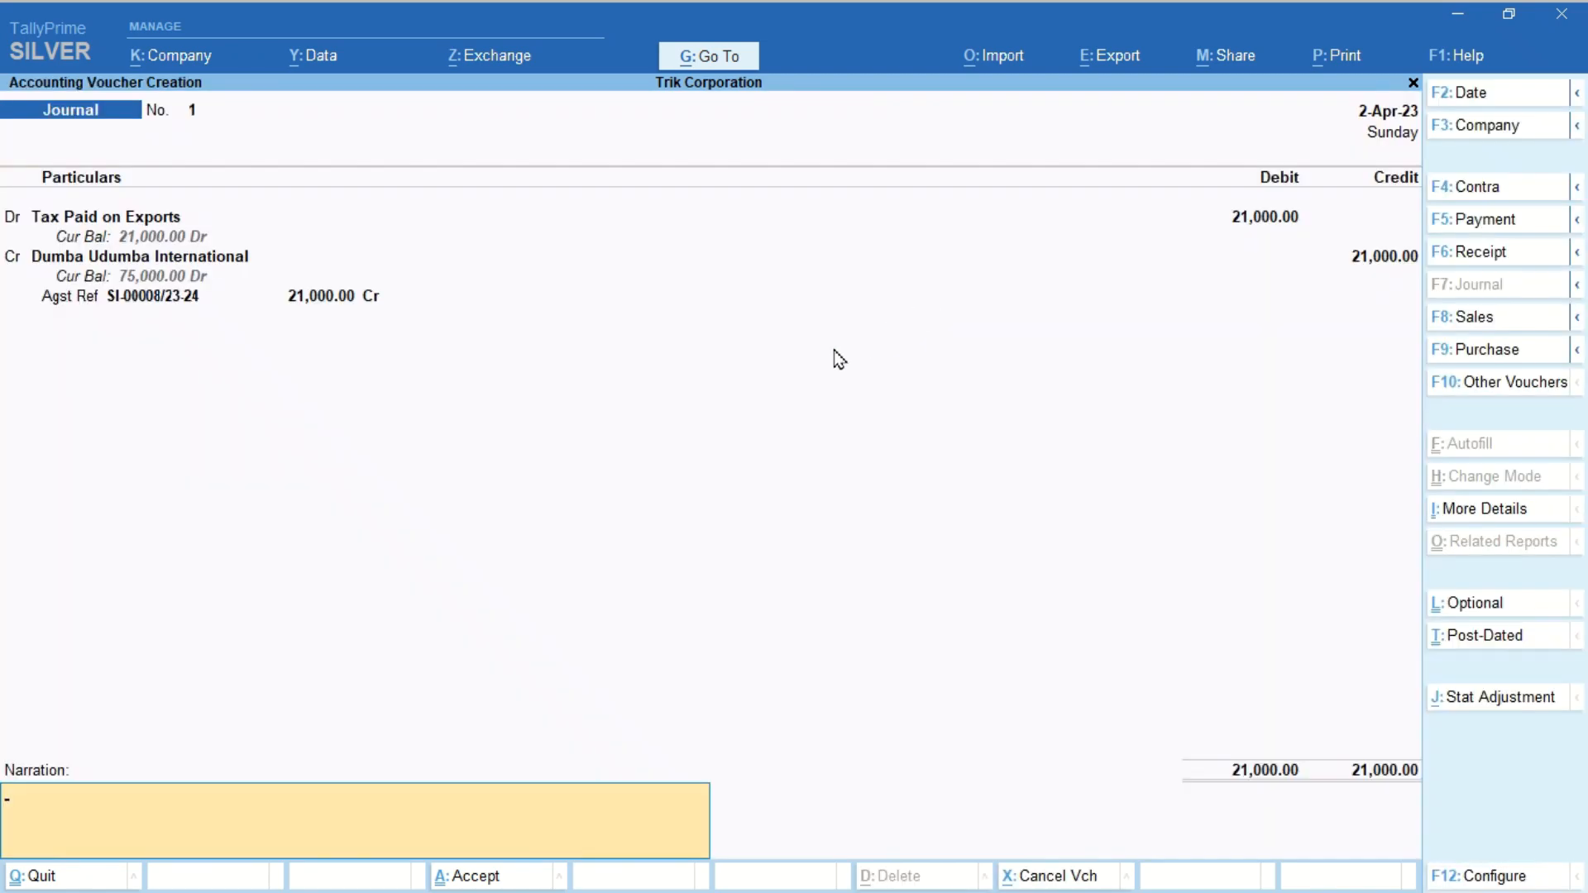
key("Return")
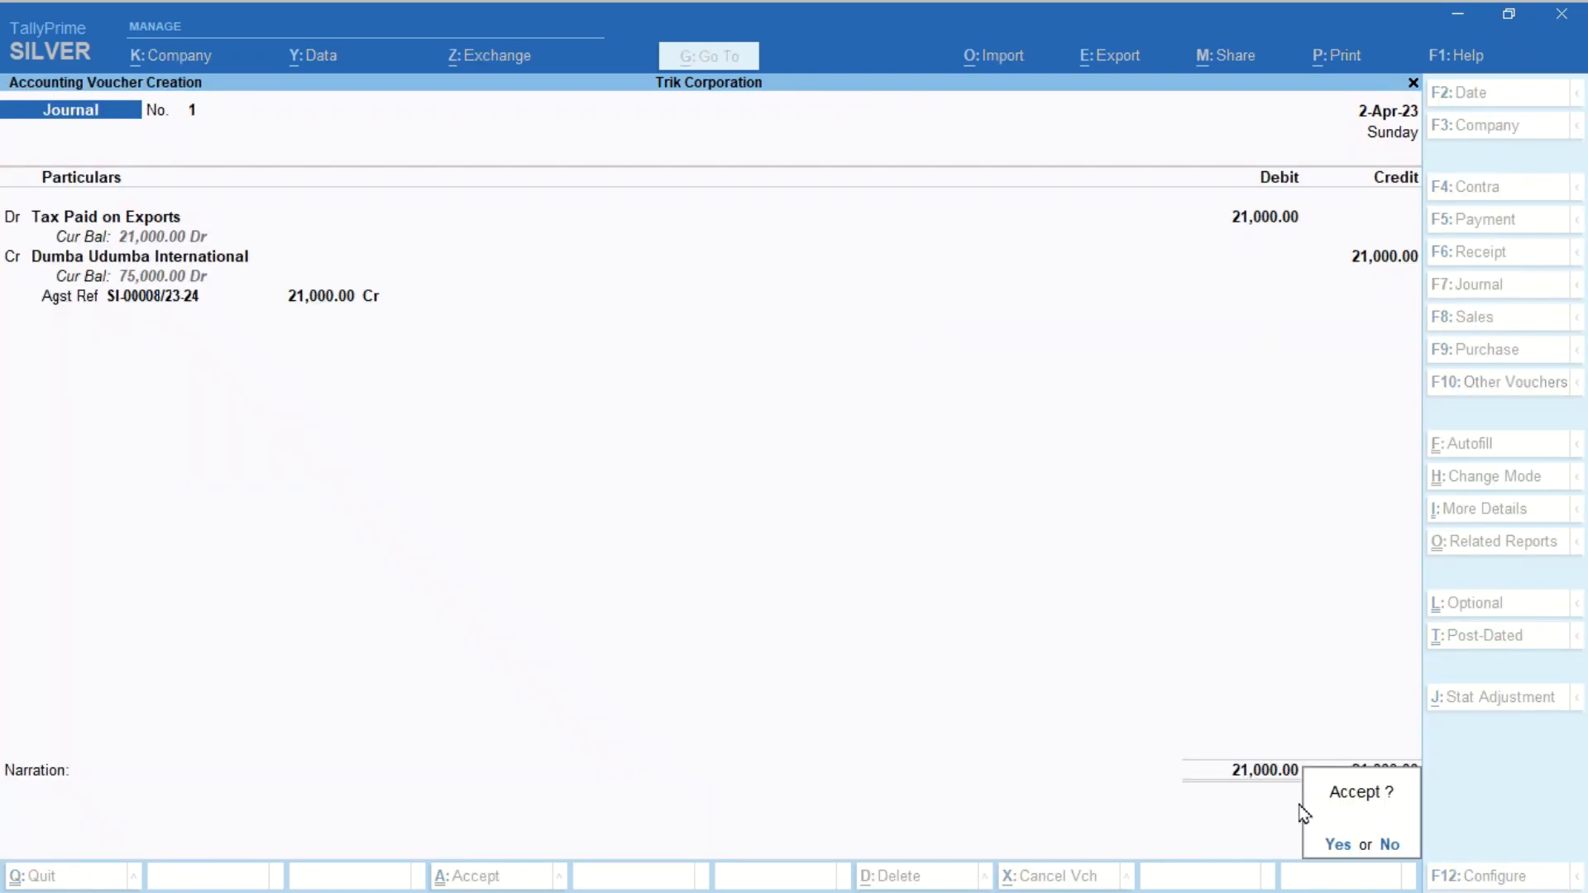
key("Return")
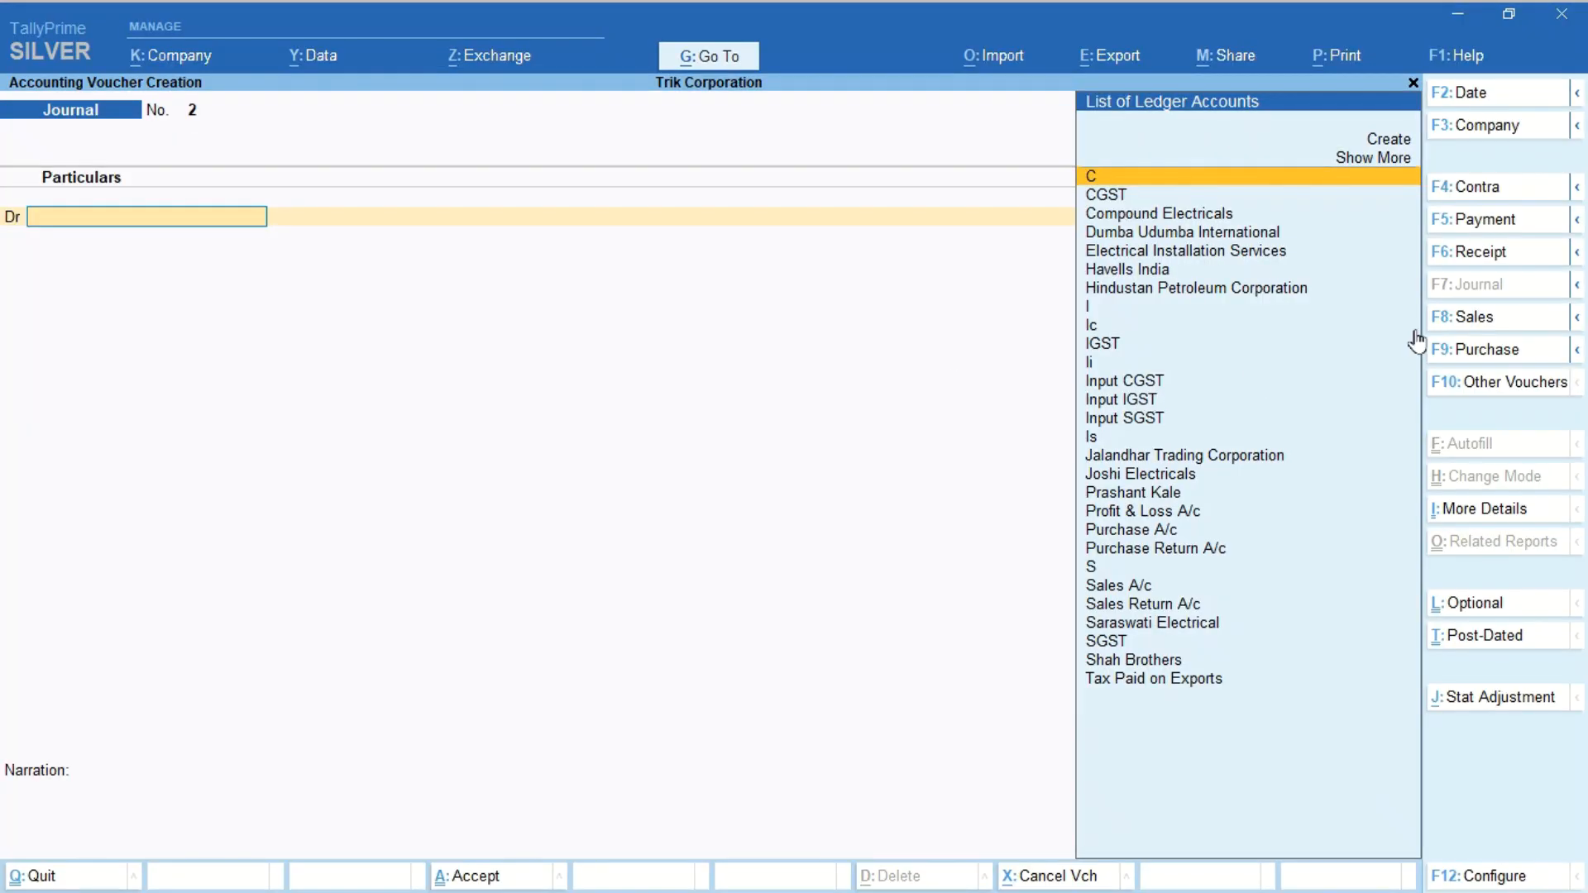
Step: Start a new Sales voucher with Dumba Udumba International as the party account
left_click(1474, 318)
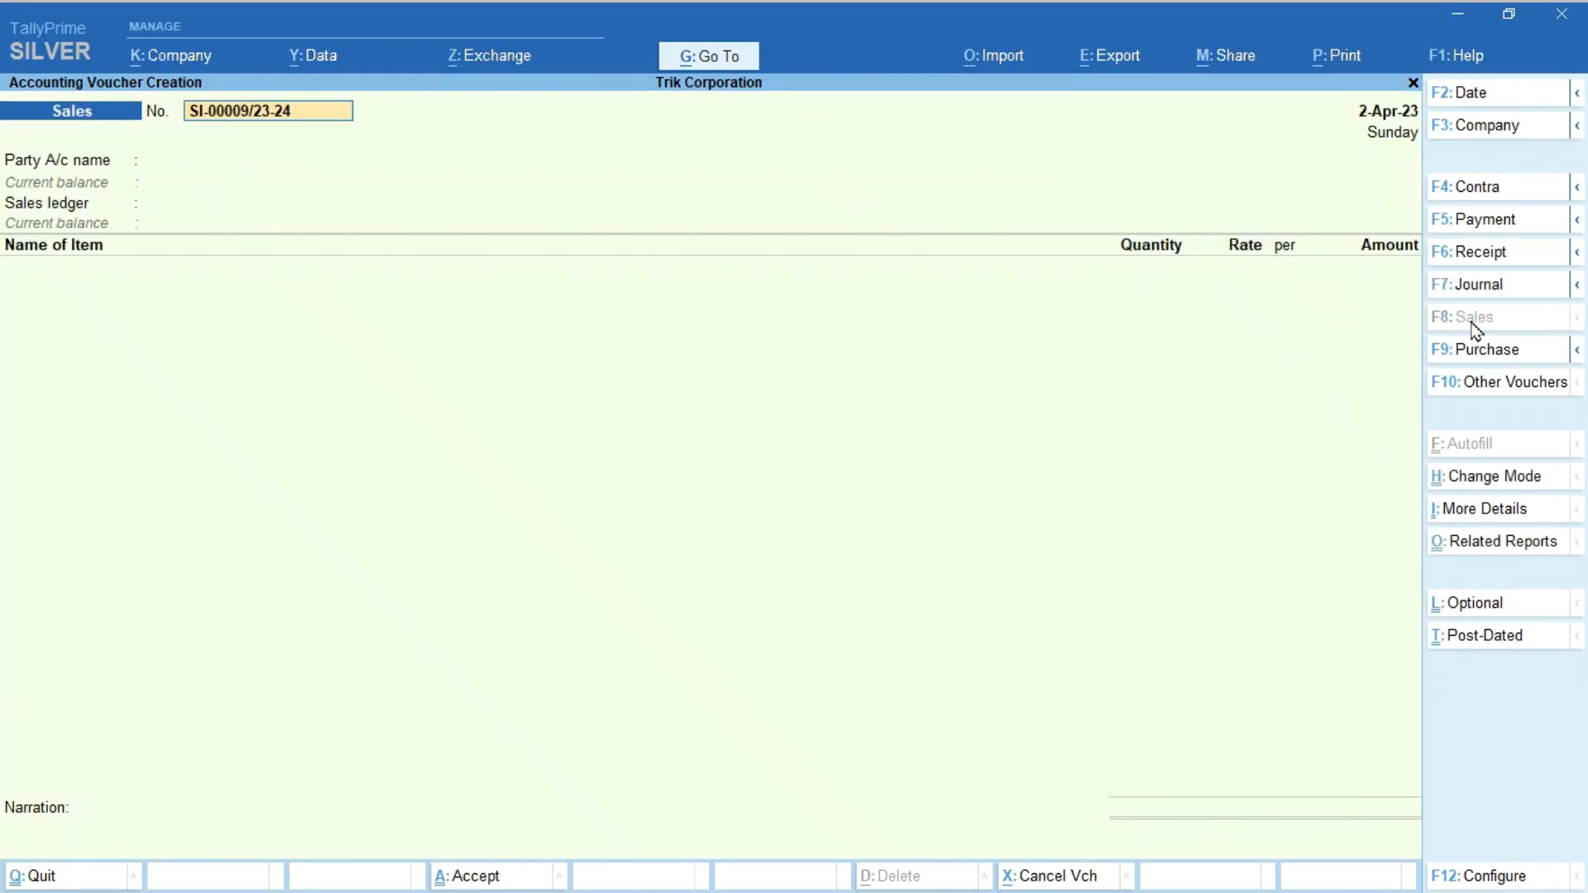
key("Return")
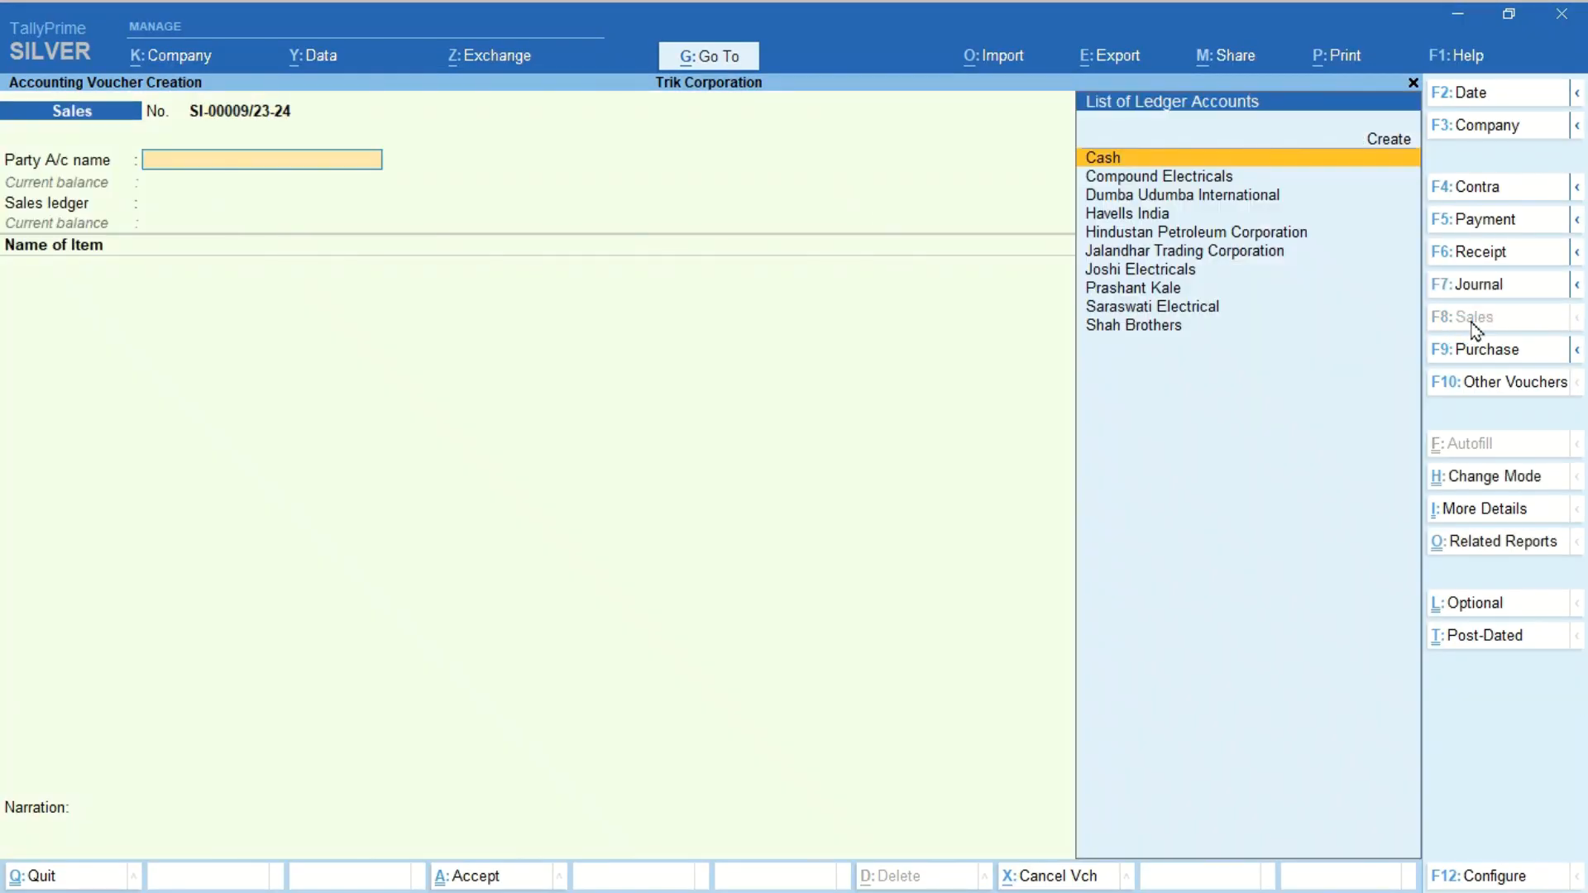
type("Du")
key("Return")
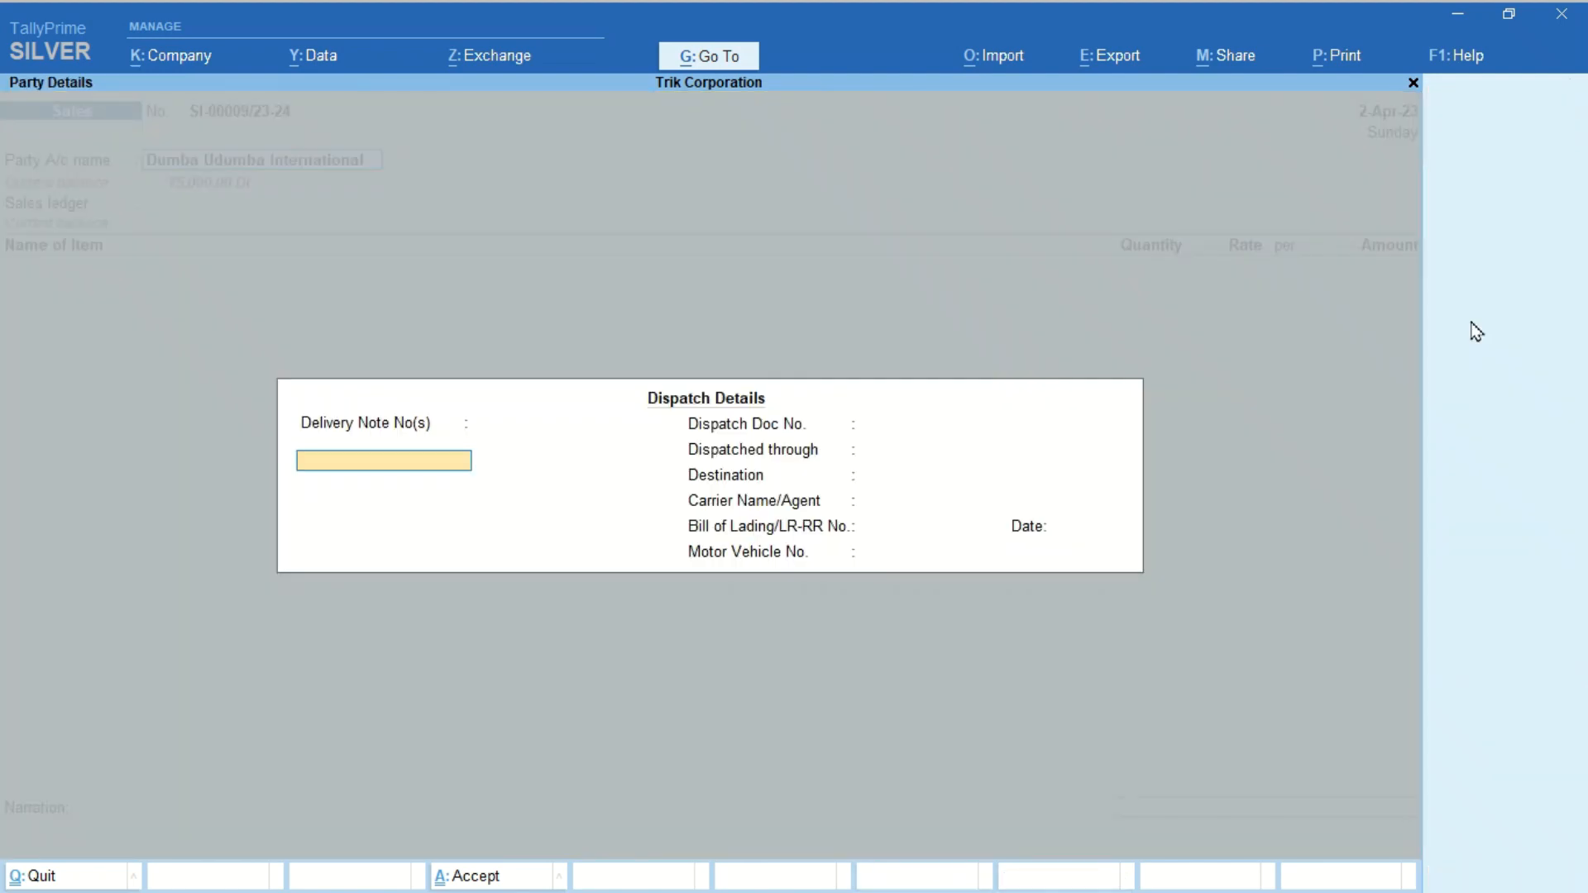
Step: Accept the blank dispatch and party details and choose Sales A/c as the sales ledger
key("ctrl+a")
key("ctrl+a")
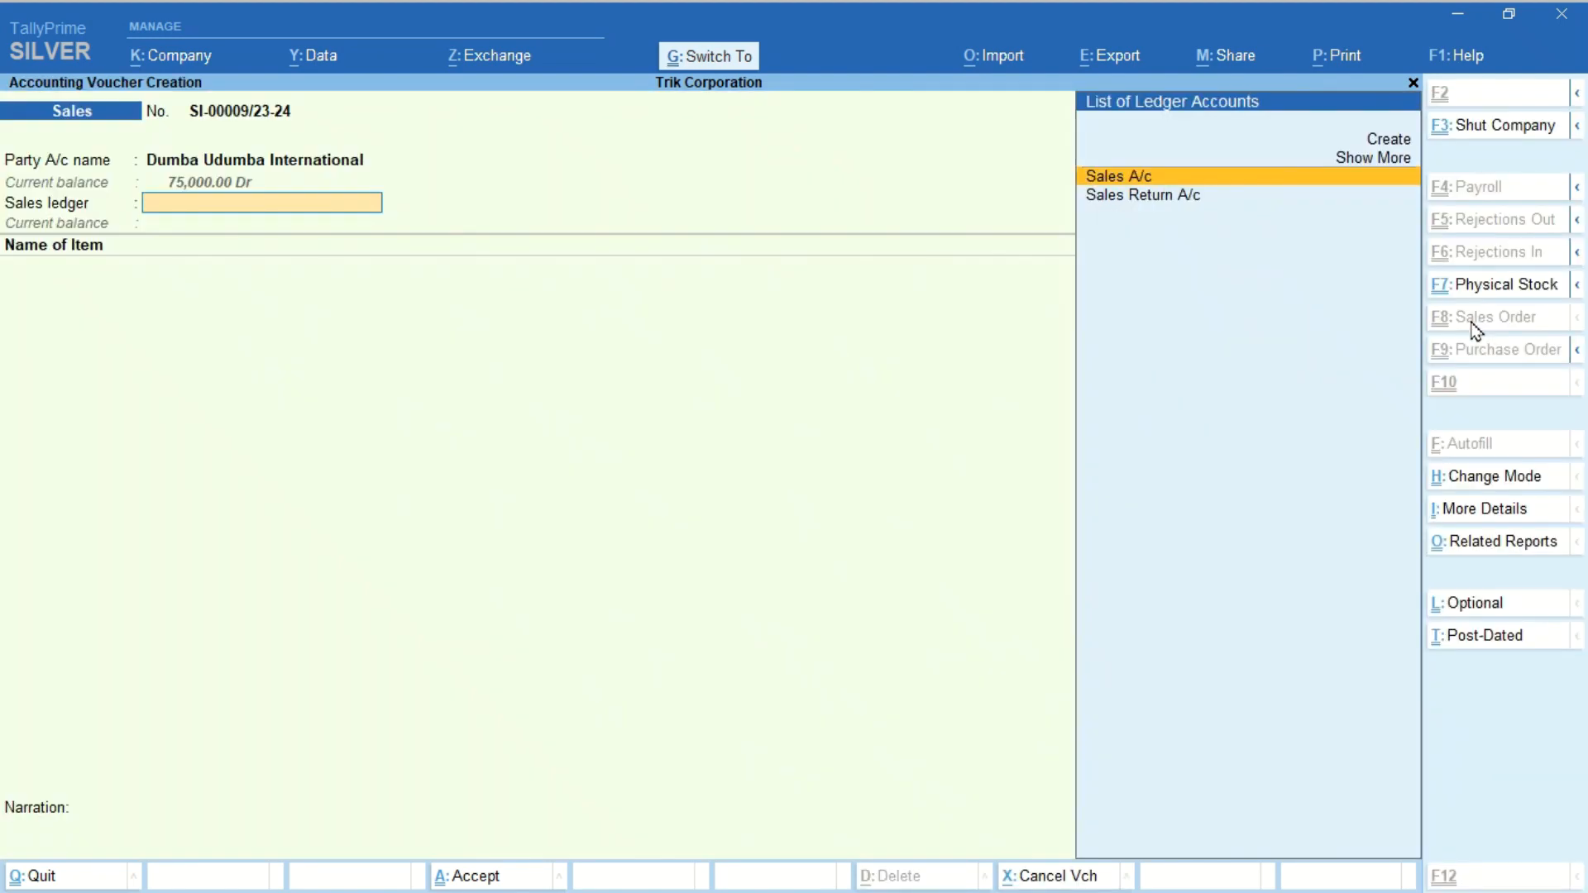
key("Return")
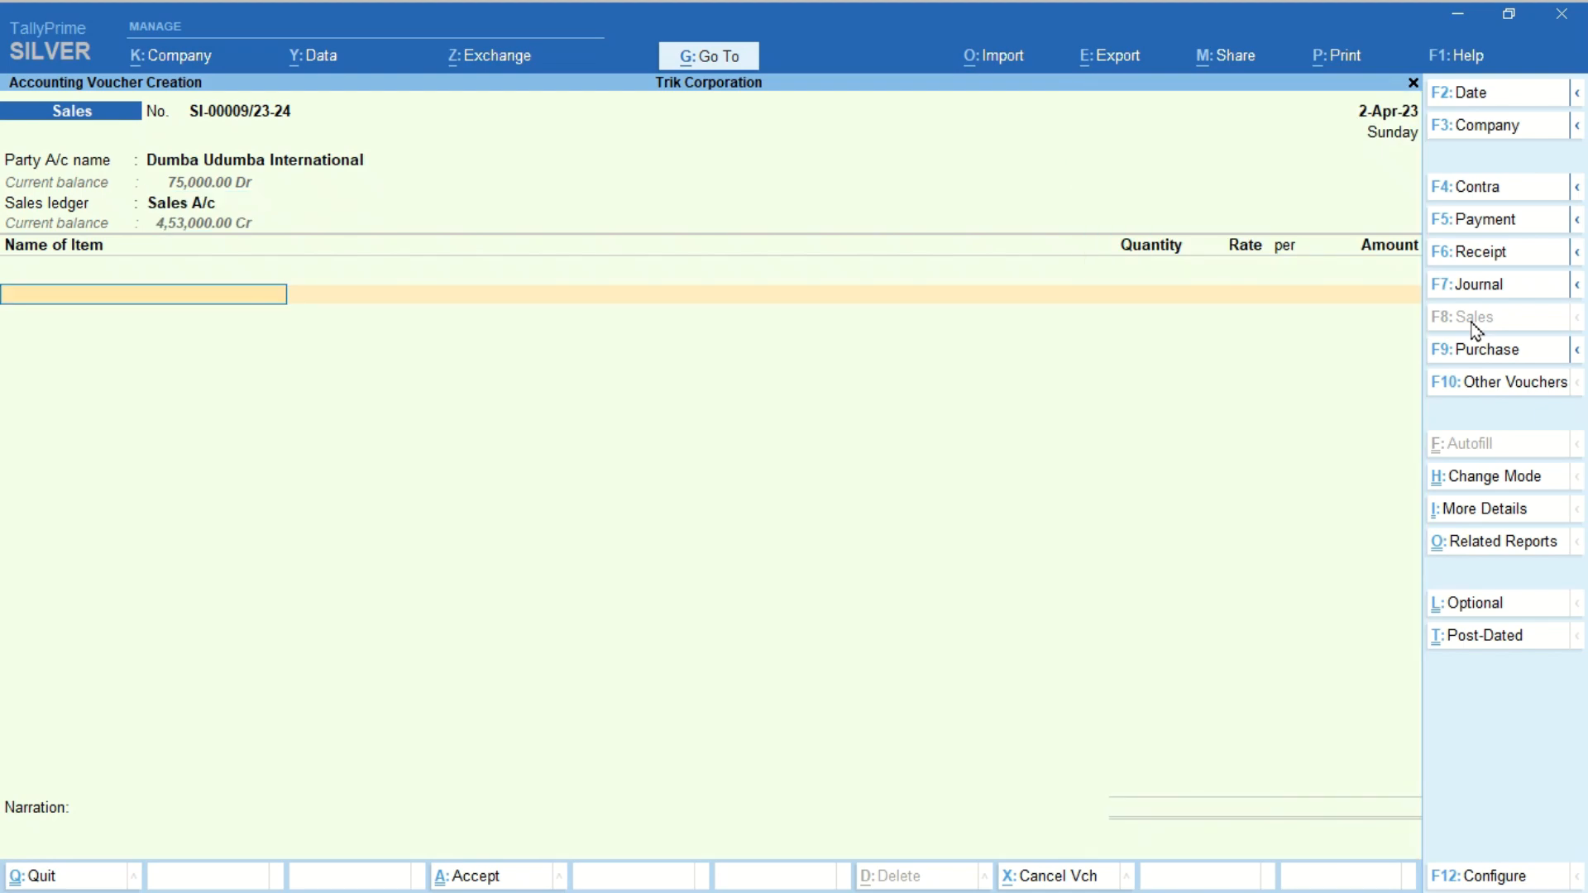
Step: Add 50 Kg of Charcoal at a rate of 20.00 per Kg and end the item list
type("Ch")
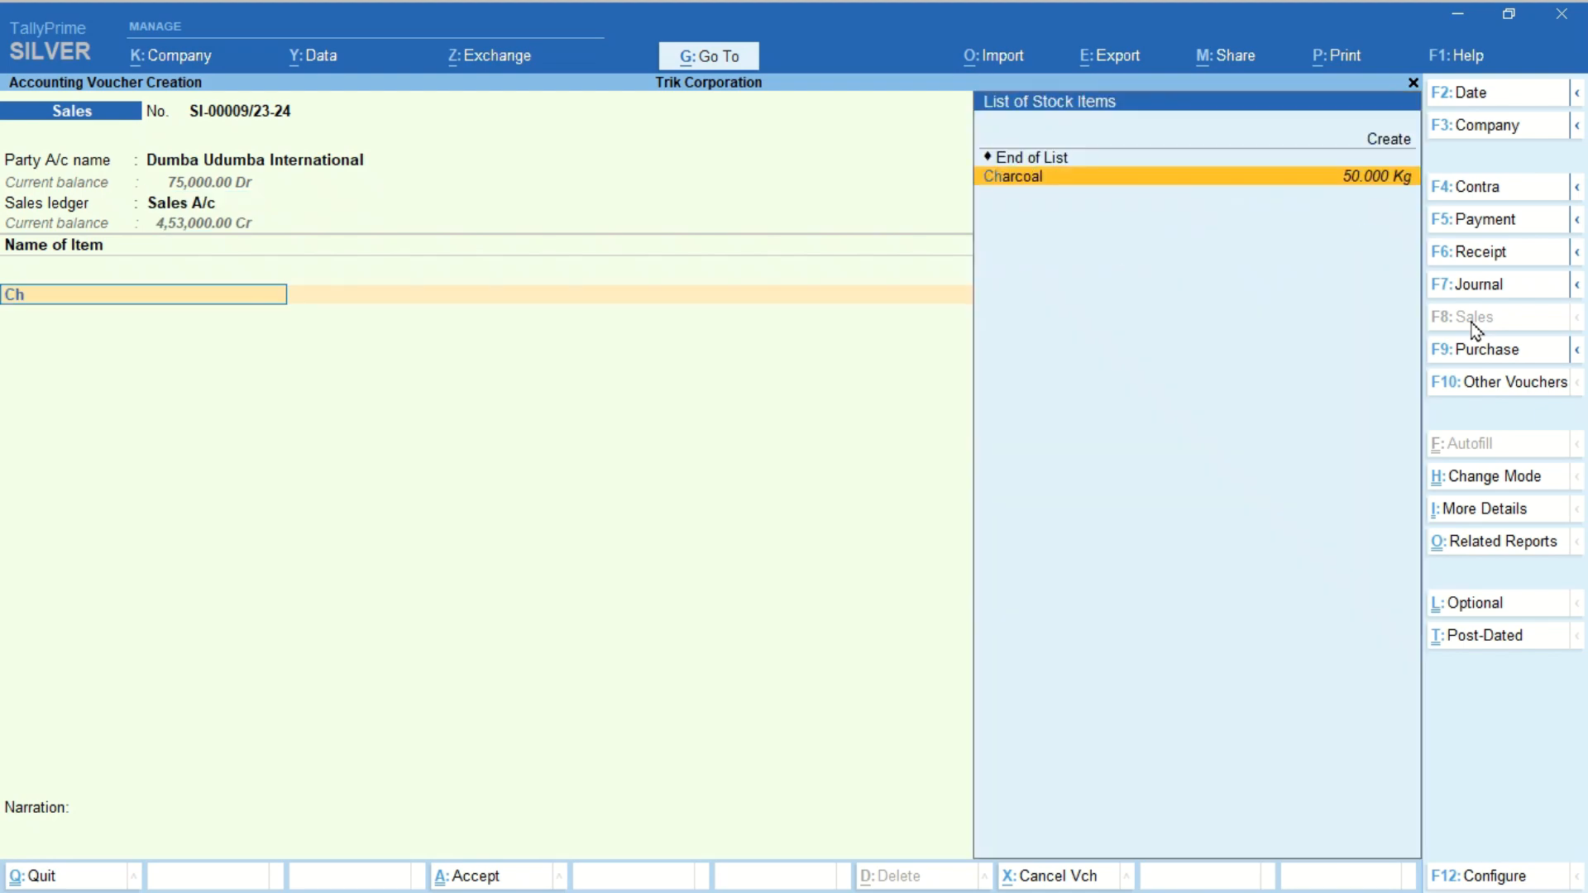
key("Return")
type("50")
key("Return")
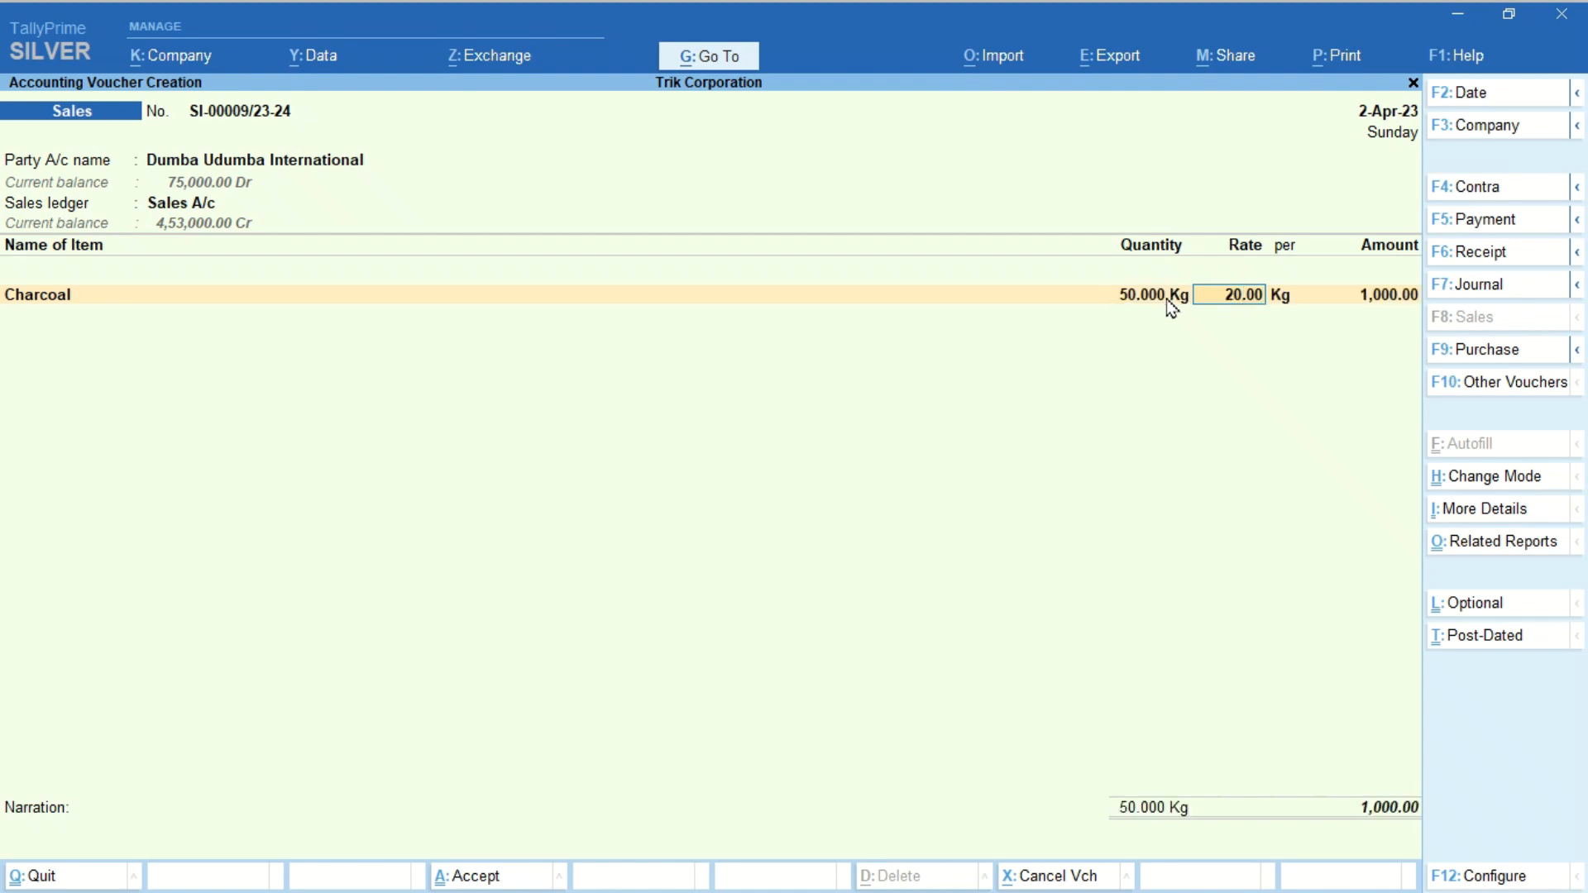
key("Return")
key("Return")
key("Return")
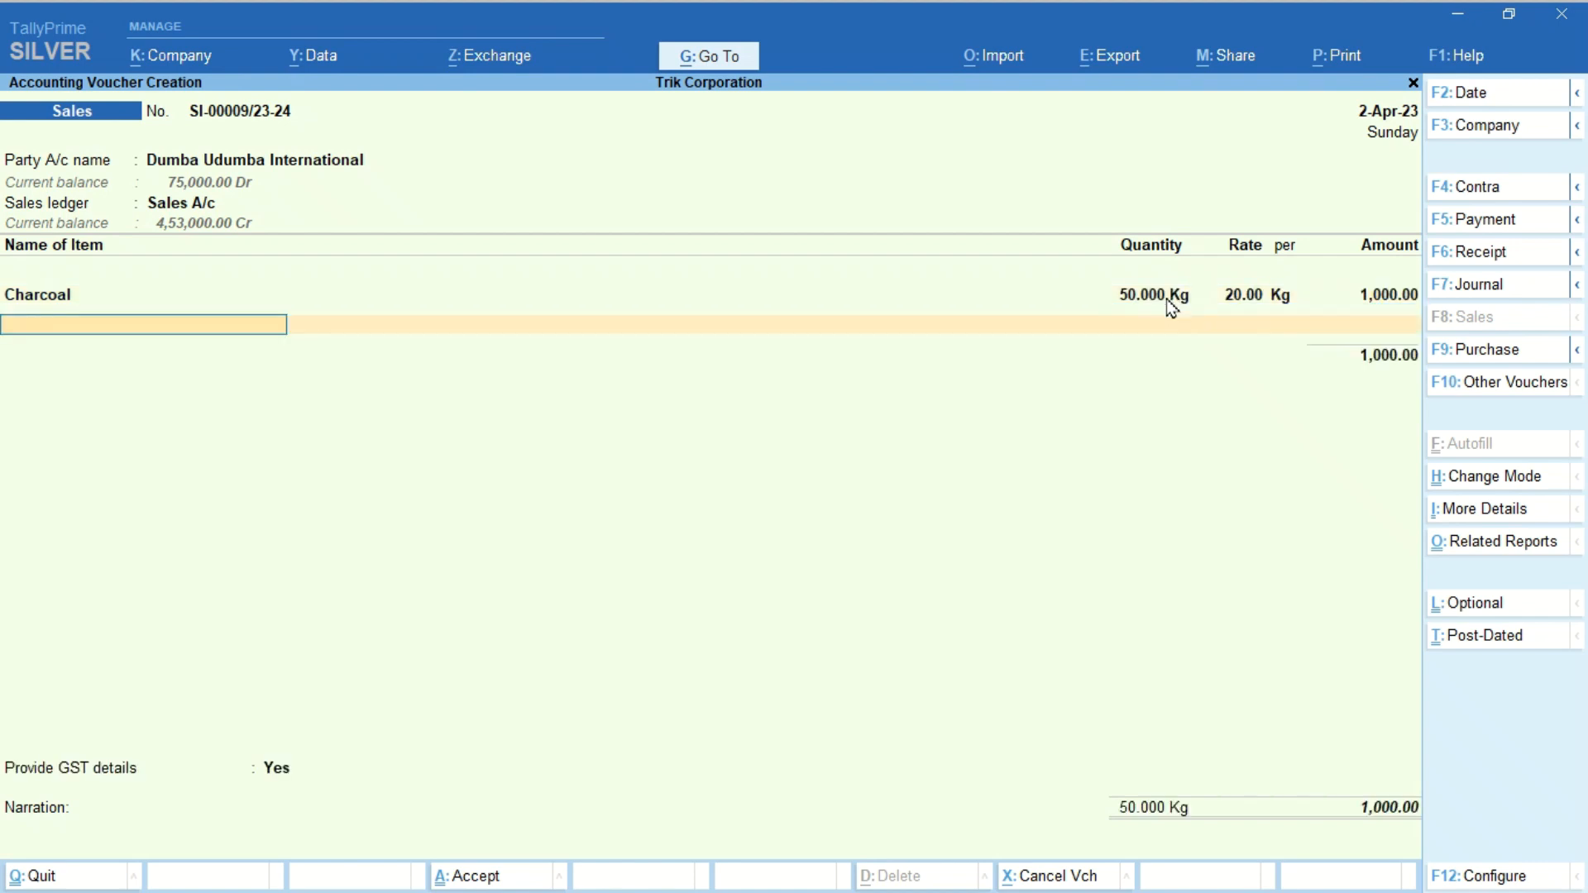
key("Return")
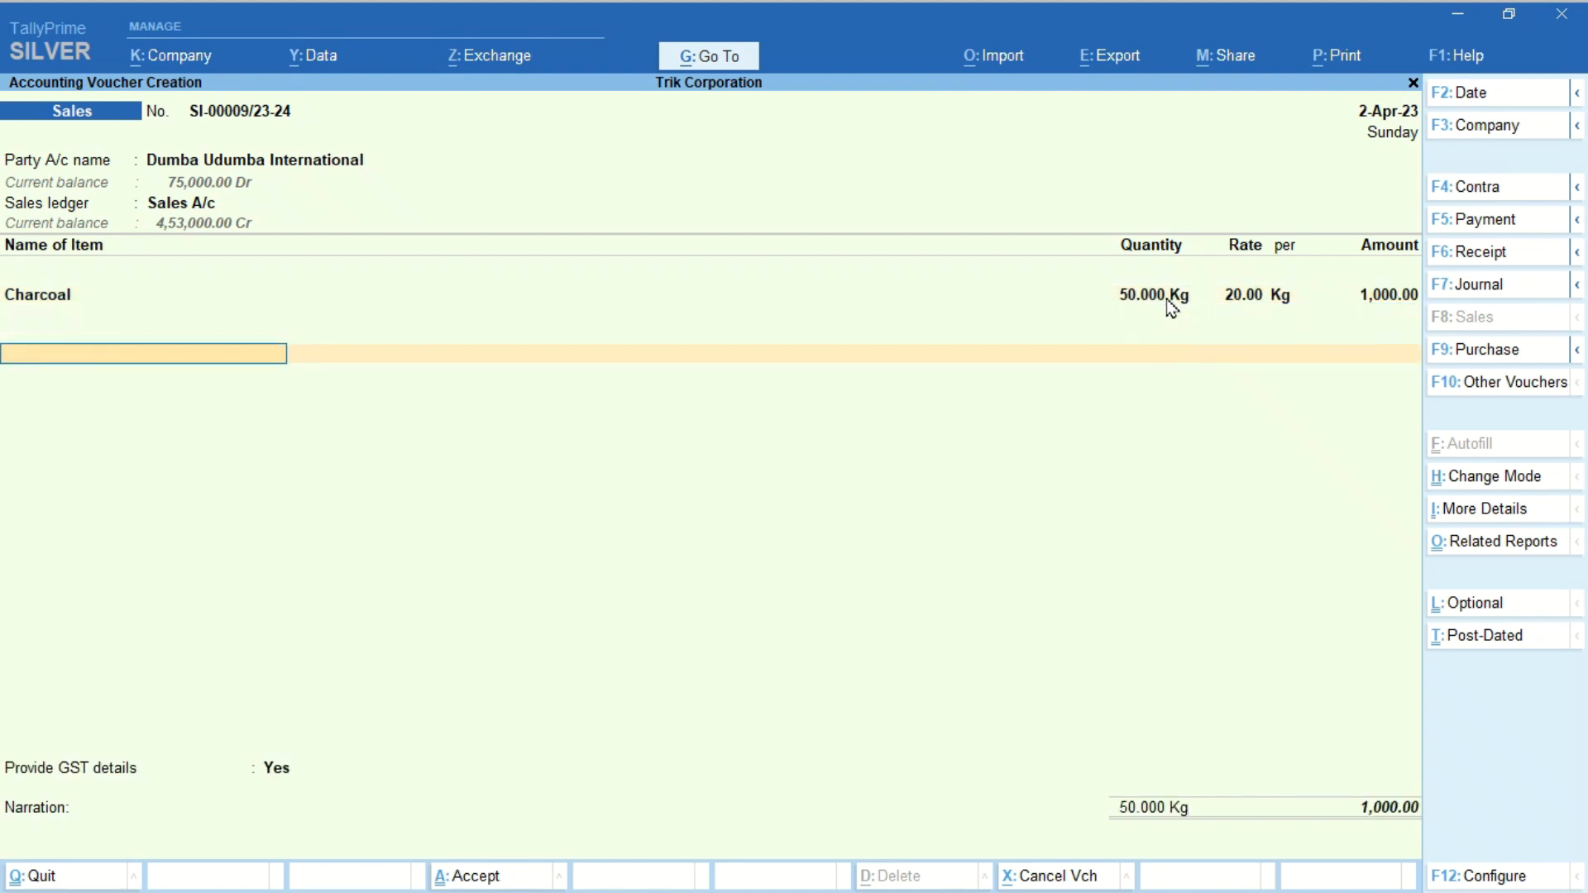
key("Return")
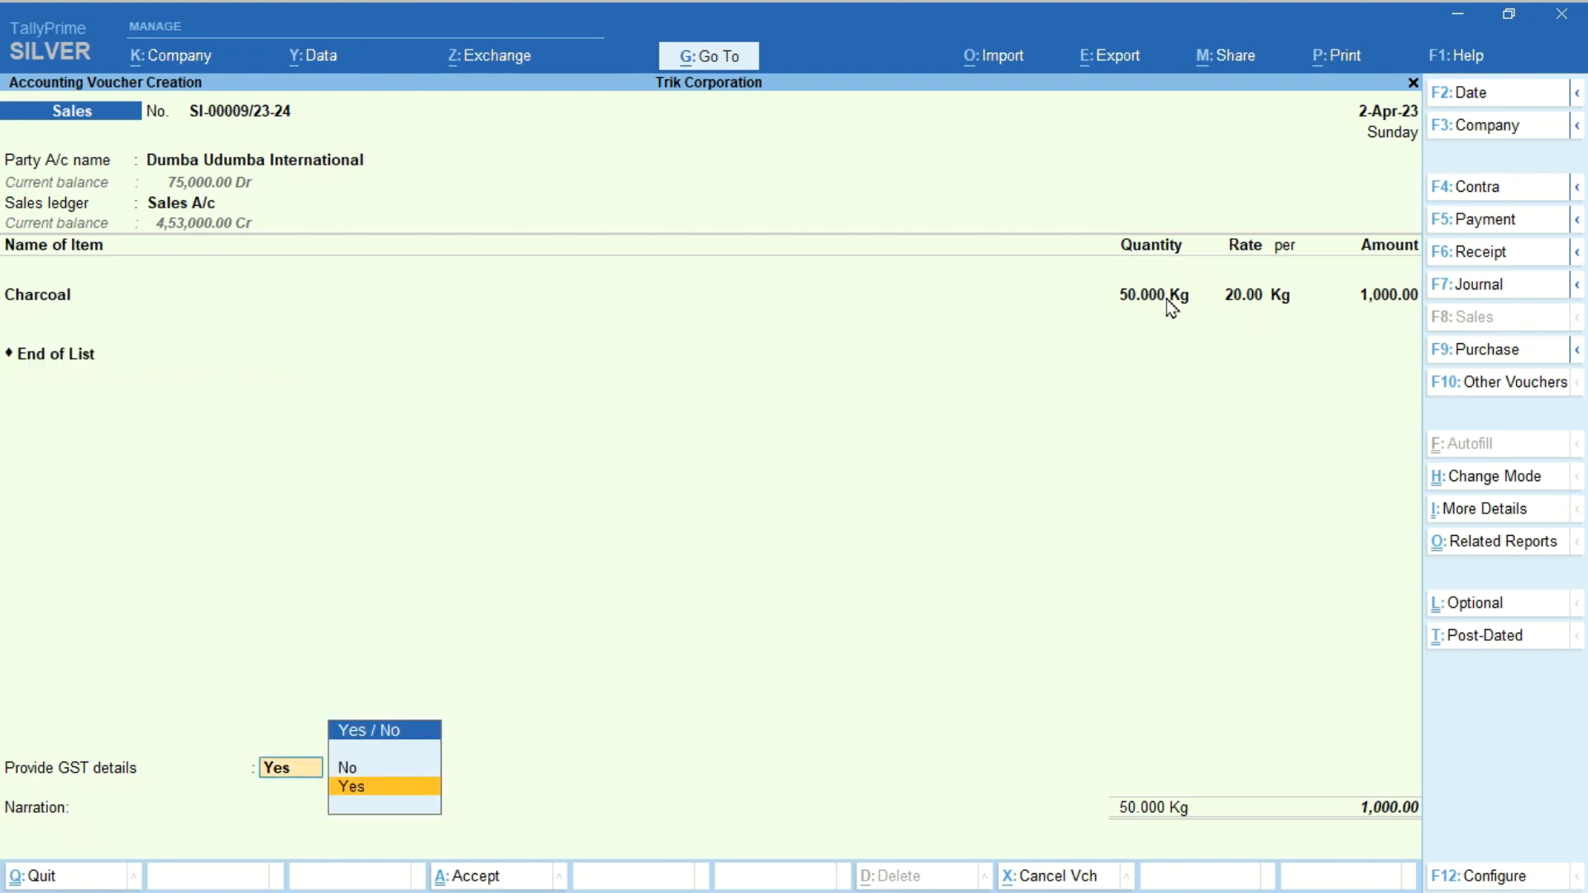
Step: Provide the GST export details with shipping bill number 4678909, date 2 and port code INABG1
key("Return")
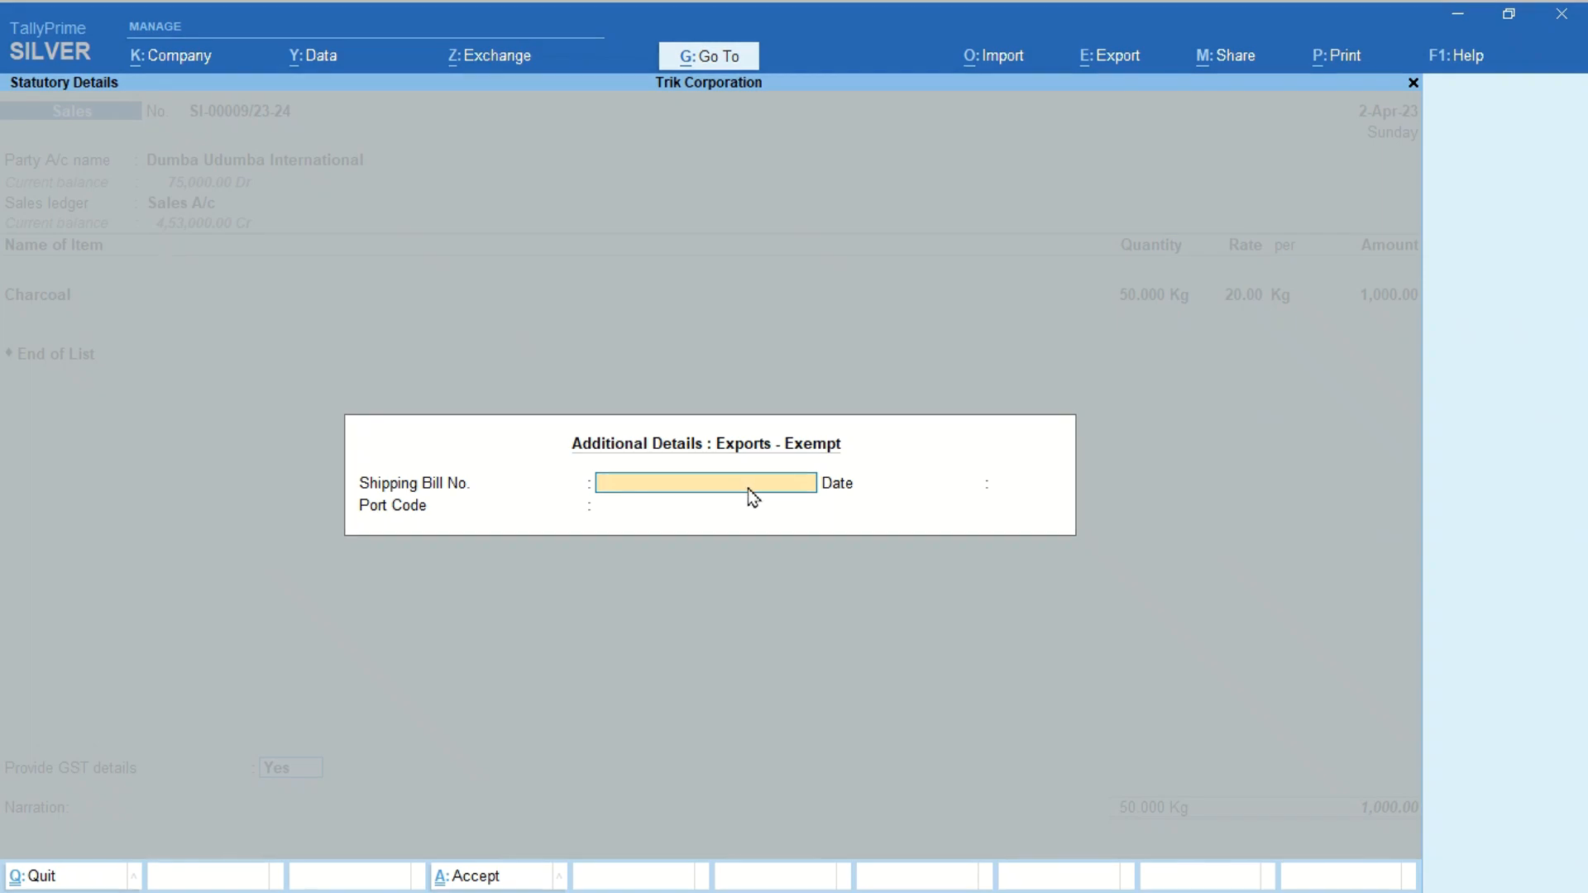
type("4678909")
key("Return")
type("2")
key("Return")
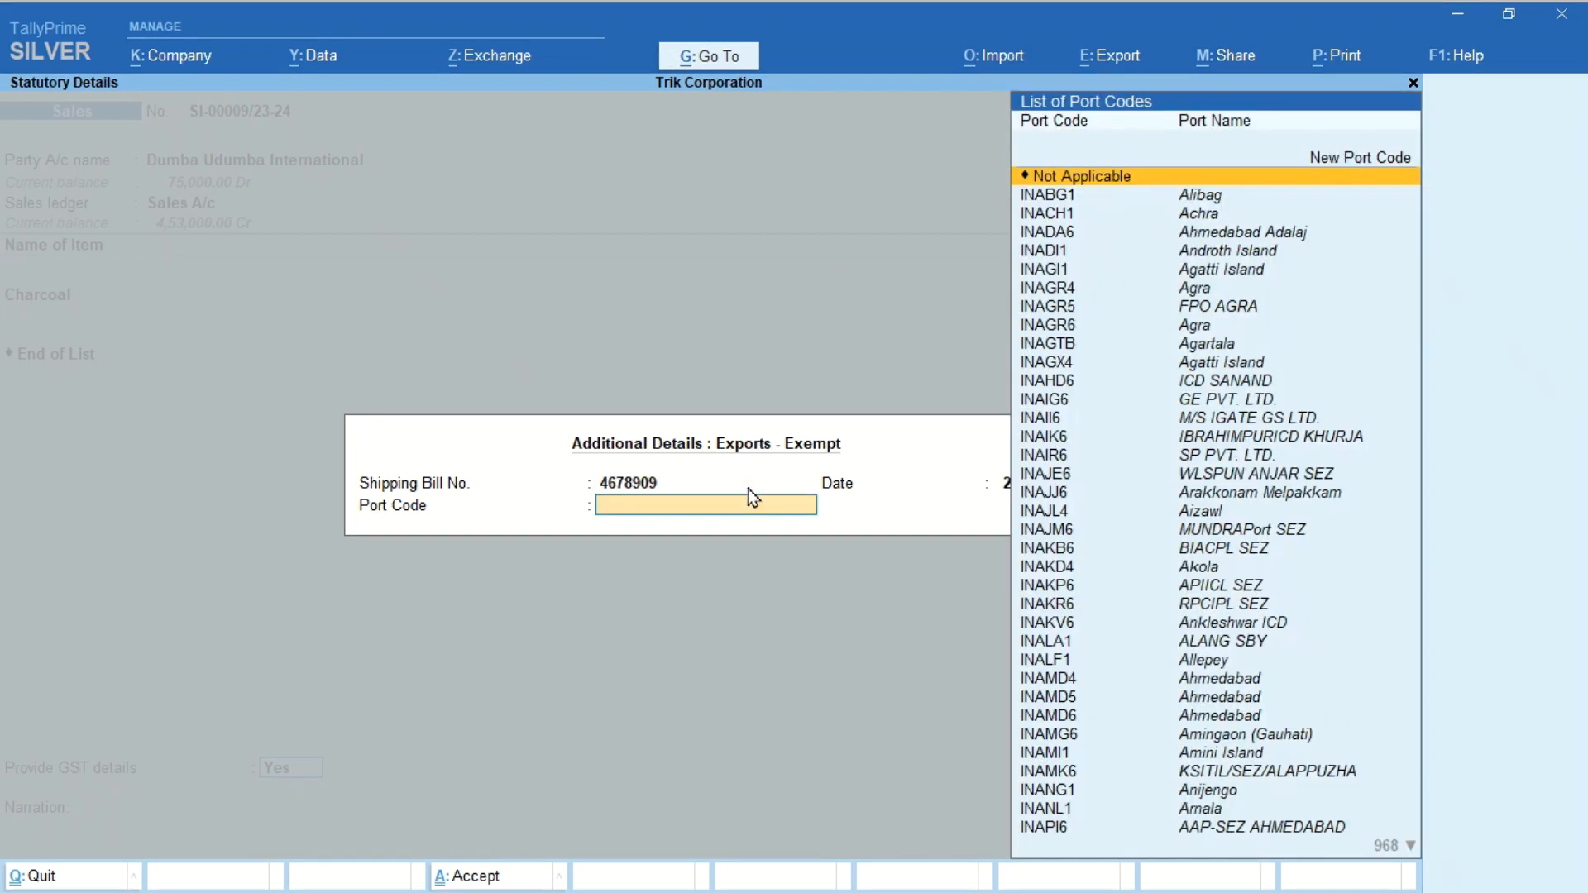
key("Down")
key("Return")
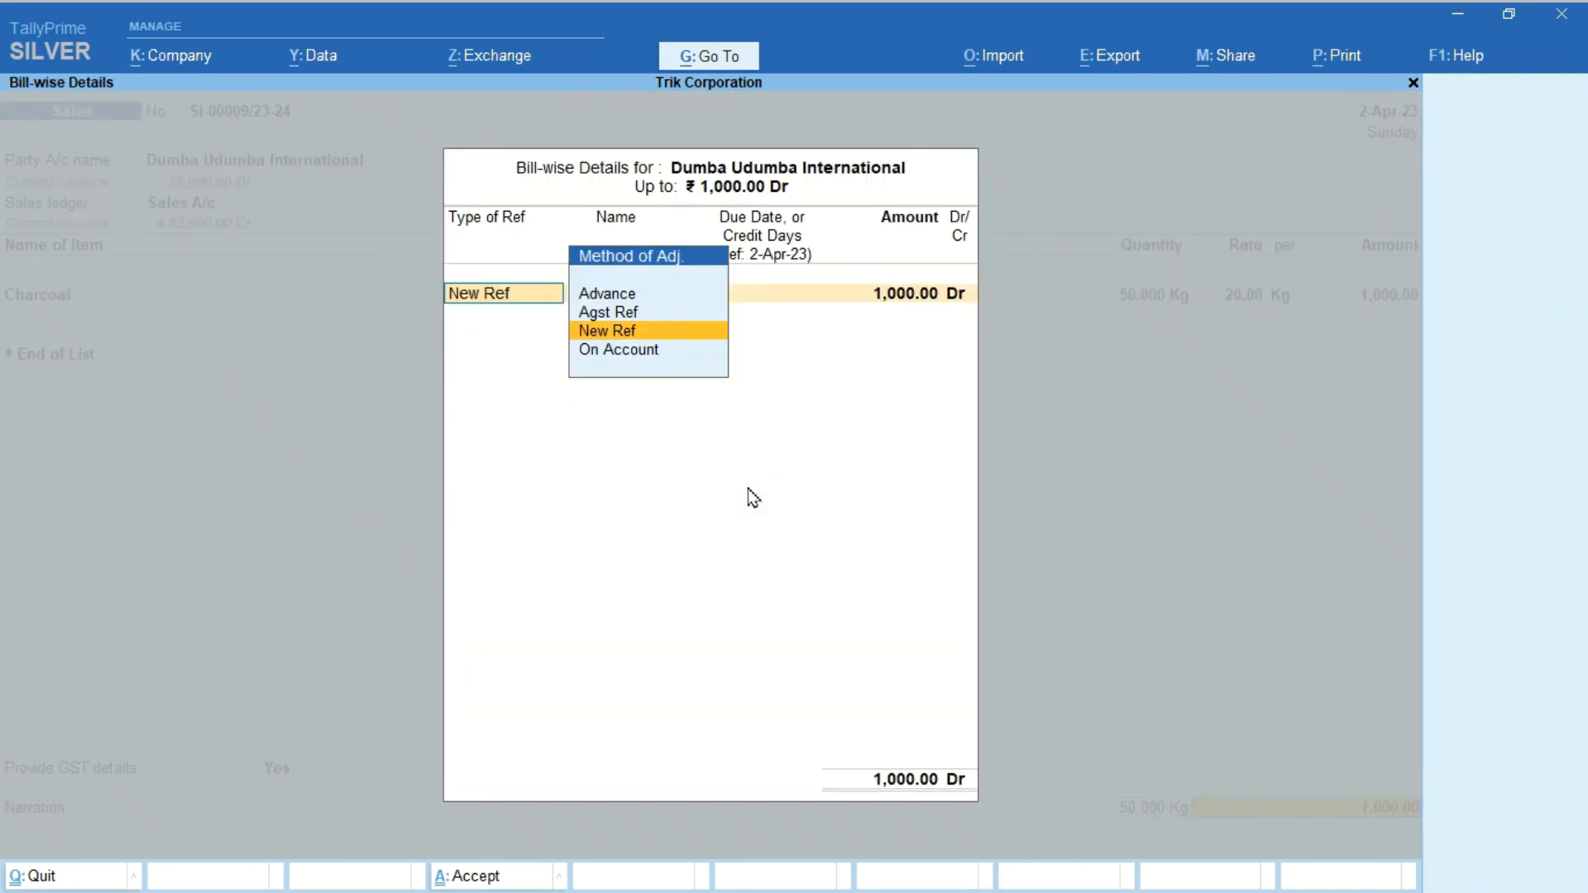
Step: Record the 1,000.00 Dr as a New Ref bill, leave the narration blank and save the sales voucher
key("Return")
key("Return")
key("Return")
key("Return")
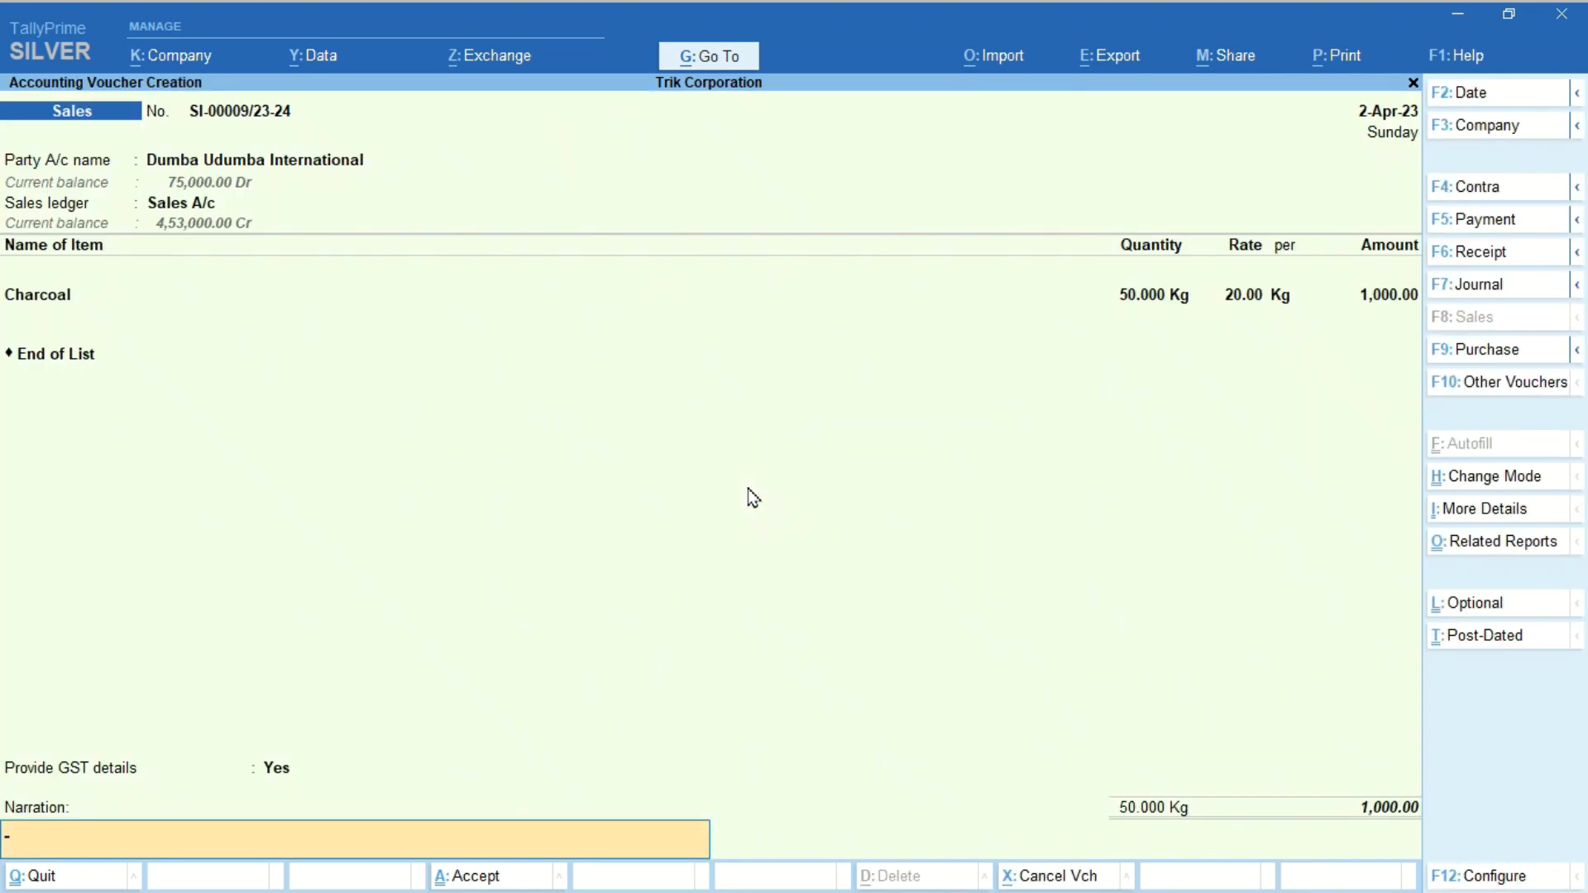
key("Return")
key("Return")
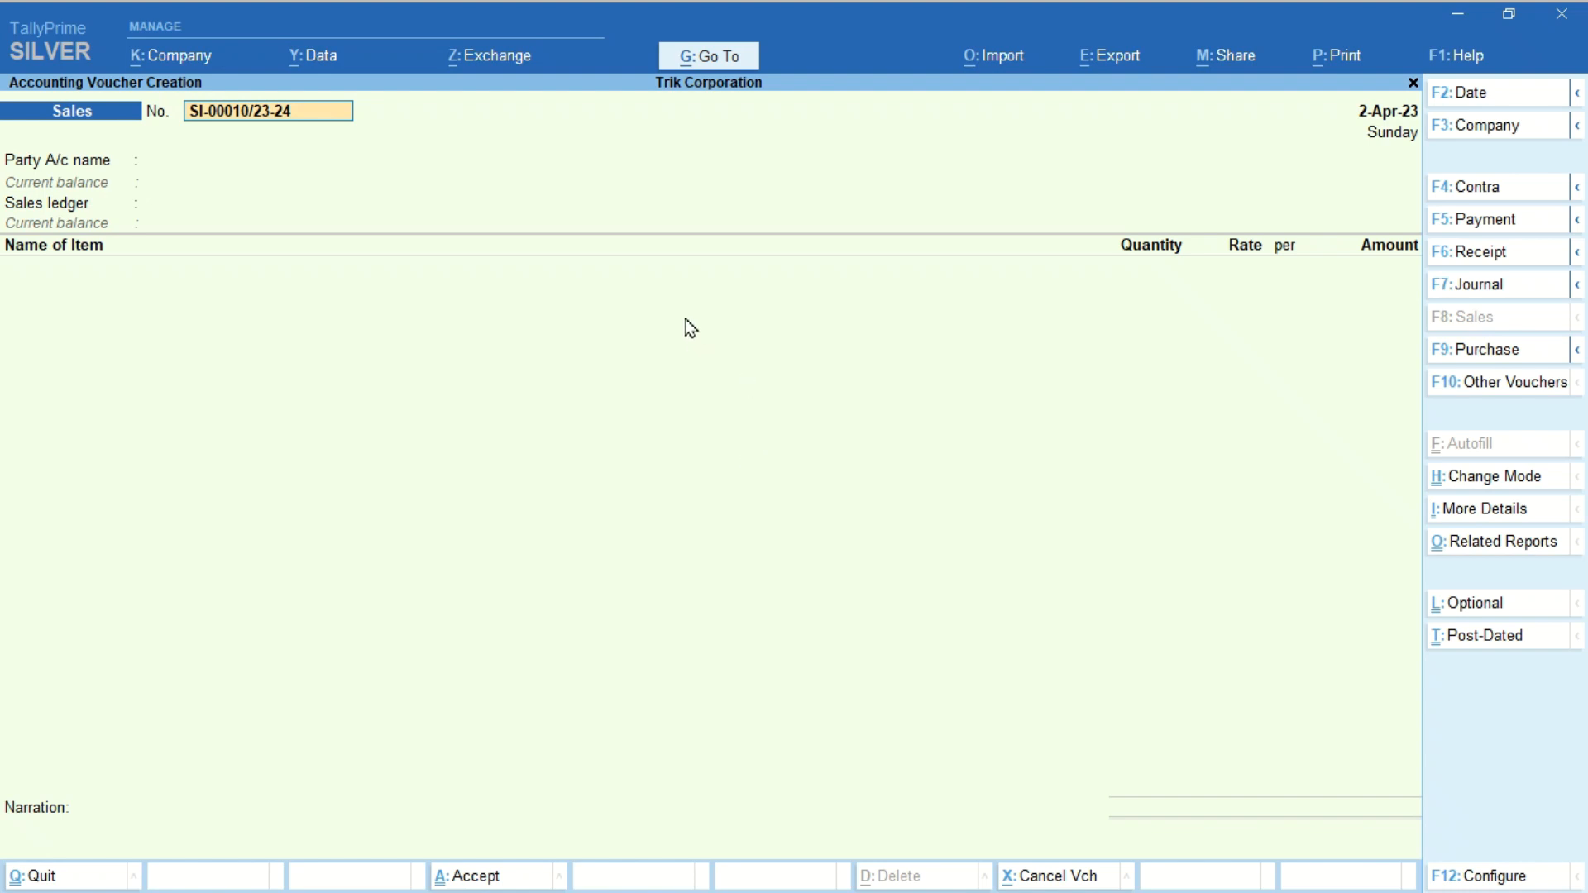
Step: Open the GSTR-1 report
left_click(701, 65)
type("Gstr1")
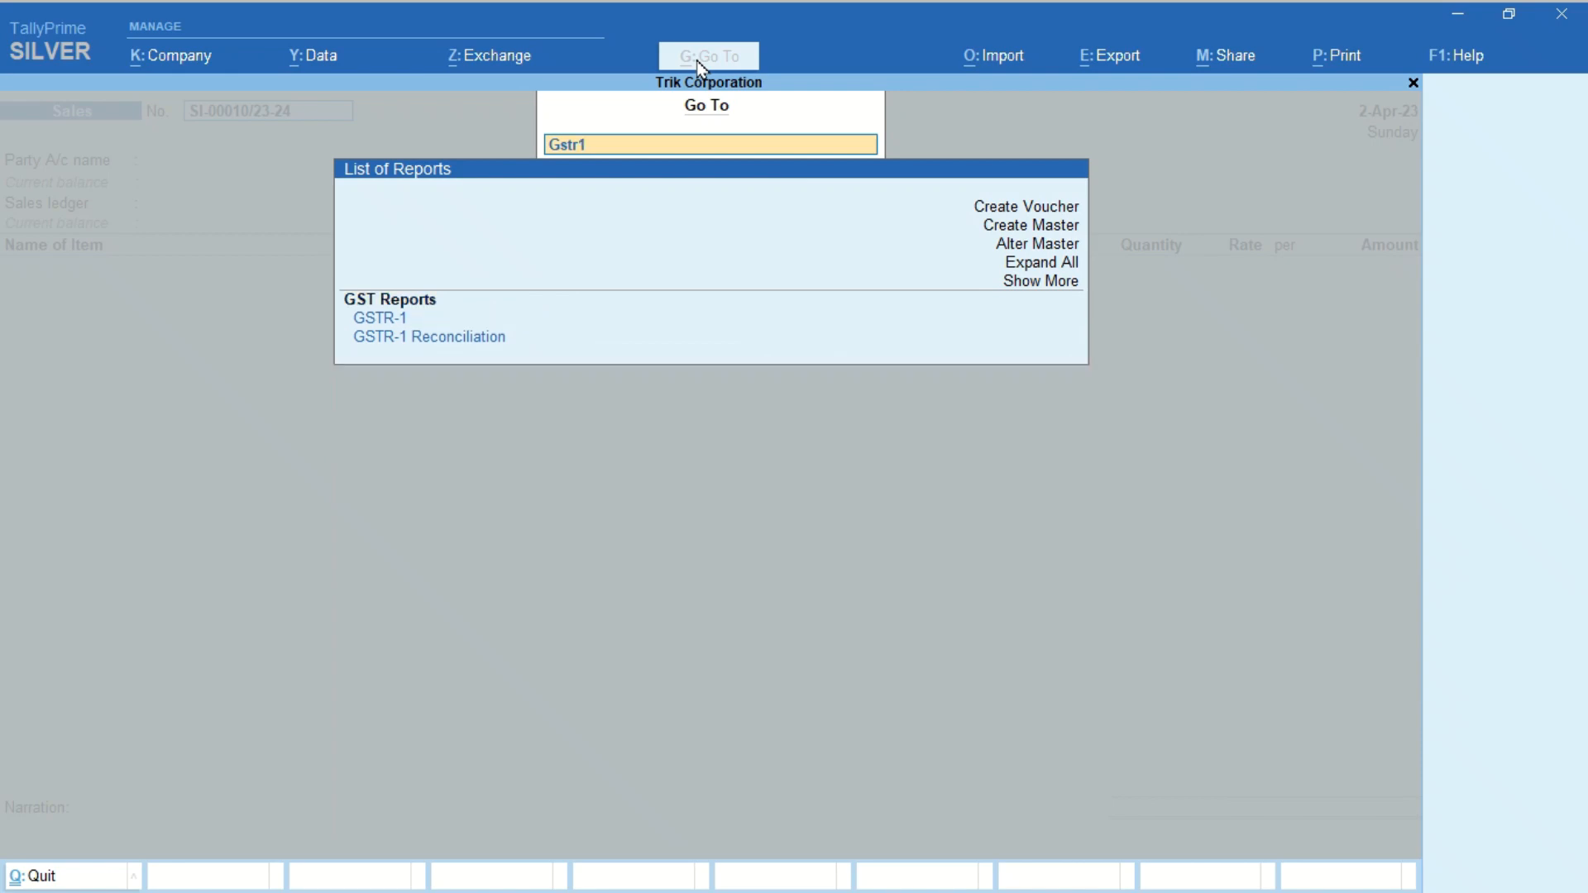
key("Return")
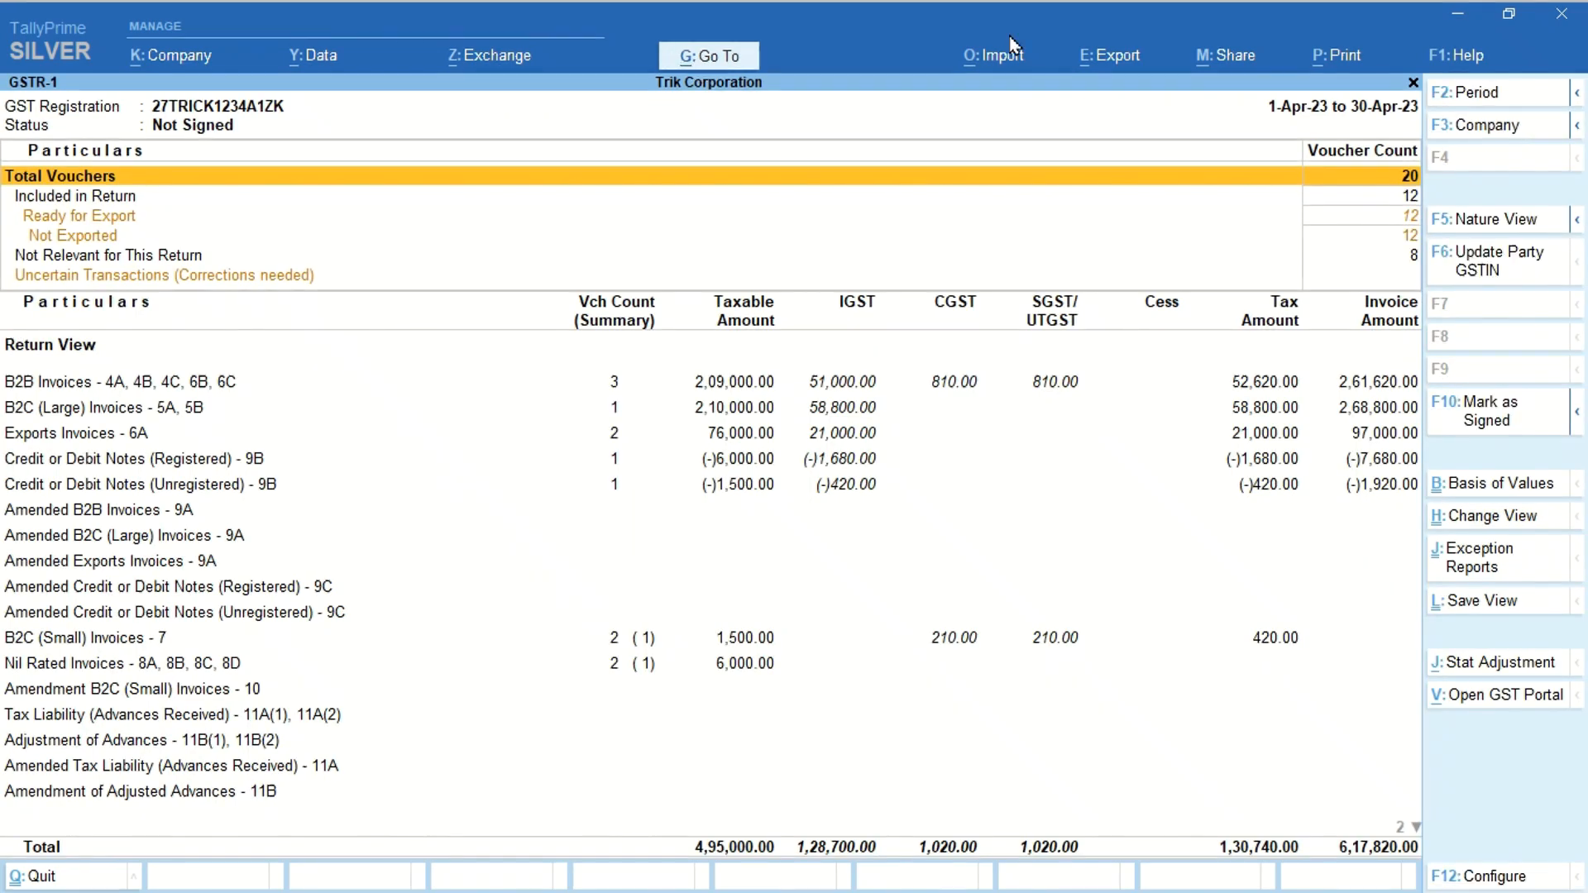
Step: Open the voucher register for Exports Invoices - 6A from the GSTR-1 return view
key("Down")
key("Down")
key("Down")
key("Down")
key("Down")
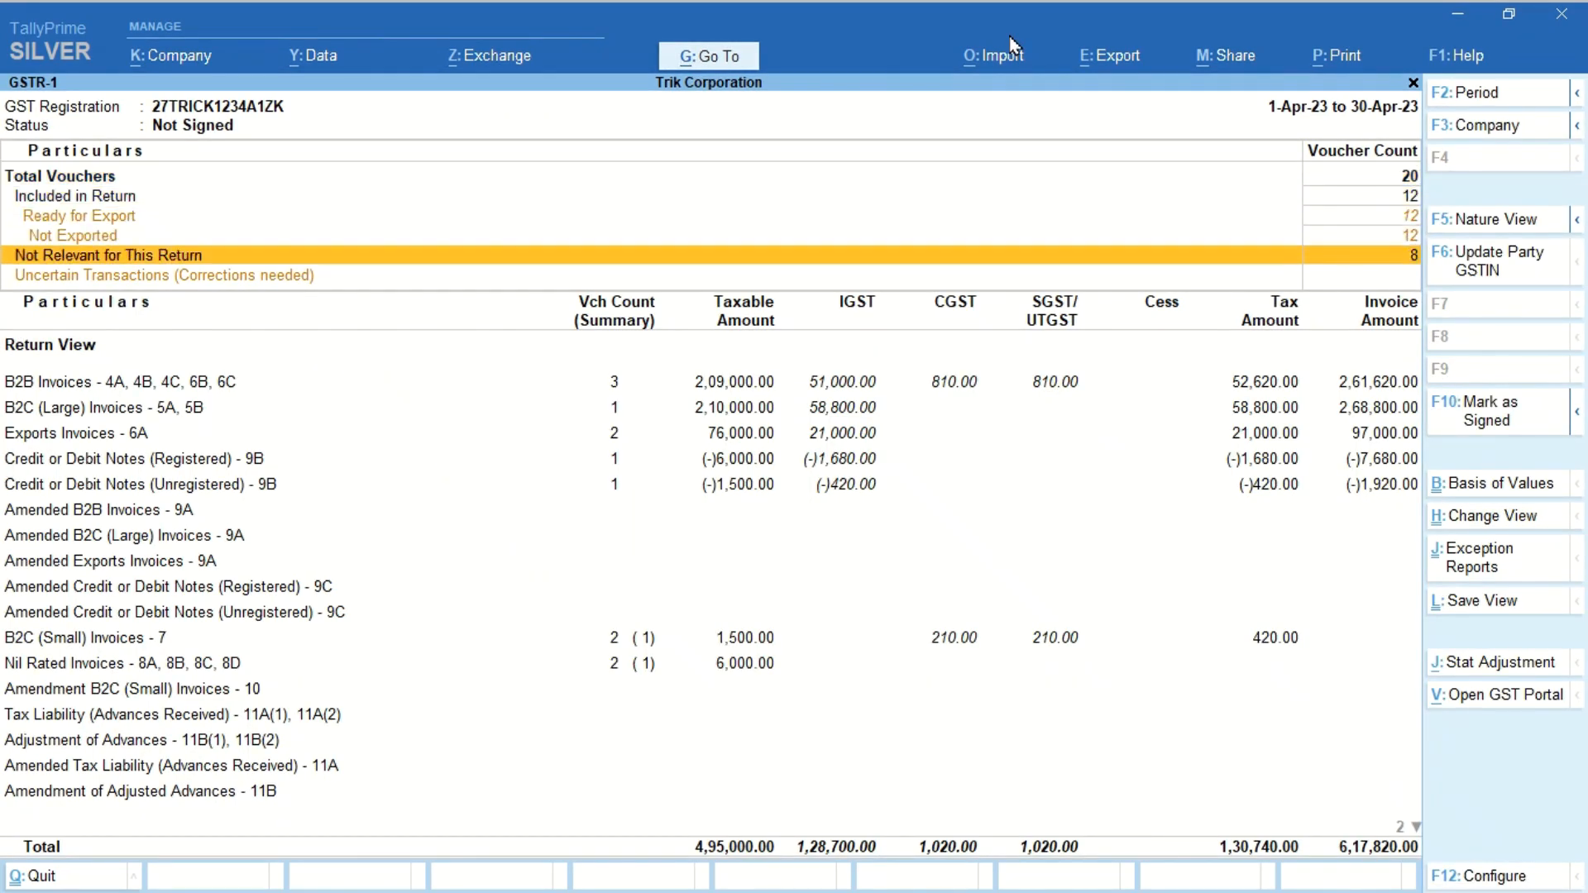
key("Down")
key("Down")
key("Down")
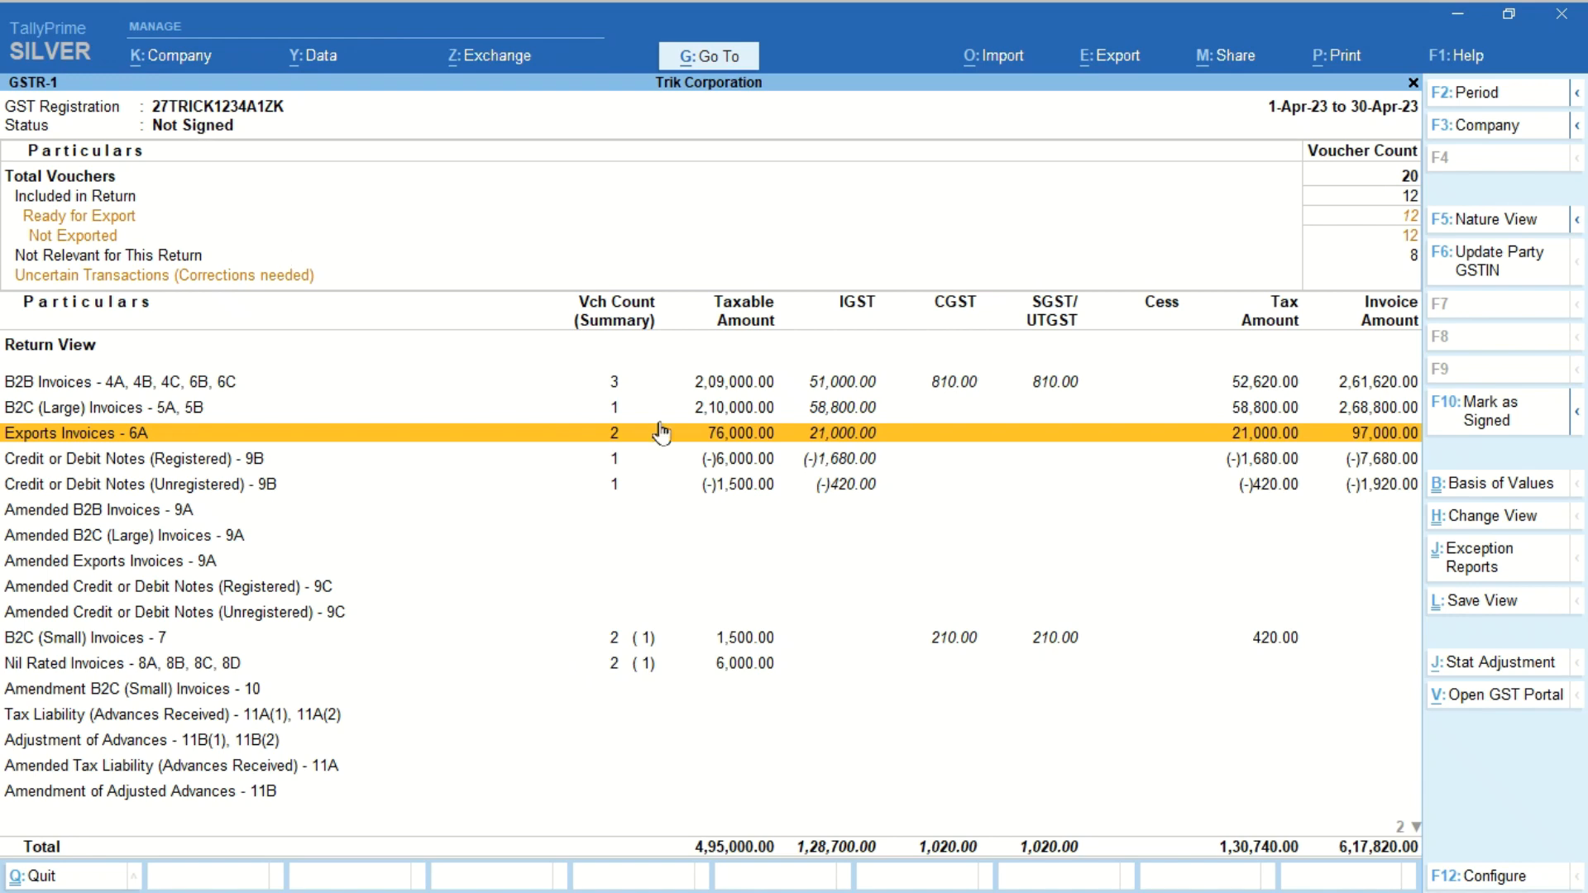
left_click(616, 444)
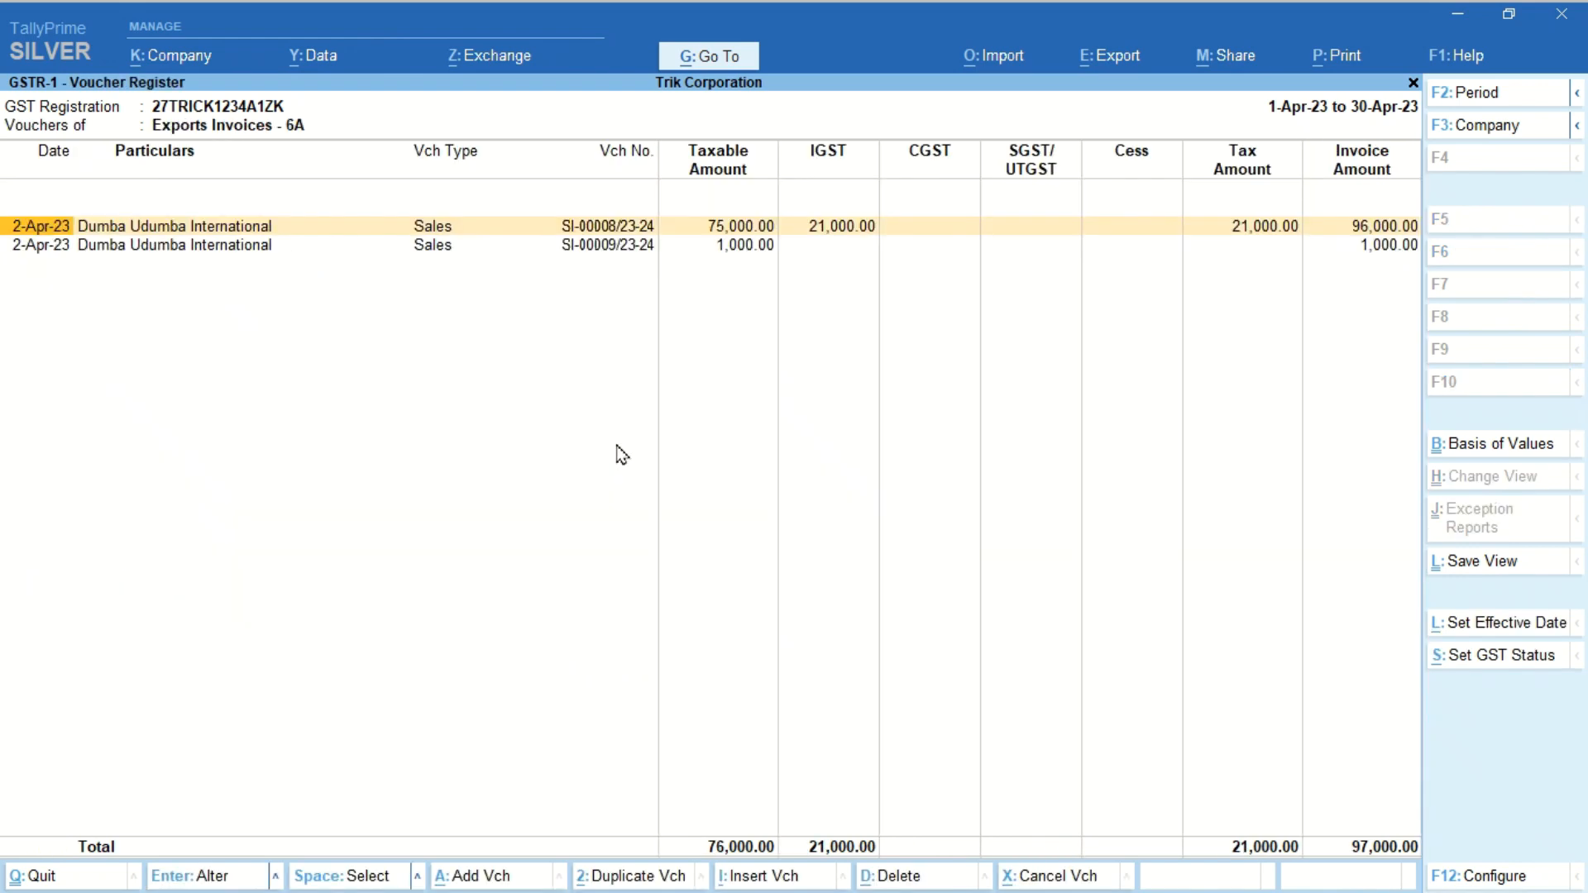
Step: Open export sales voucher SI-00008/23-24 from the register to review its IGST line
key("Right")
key("Down")
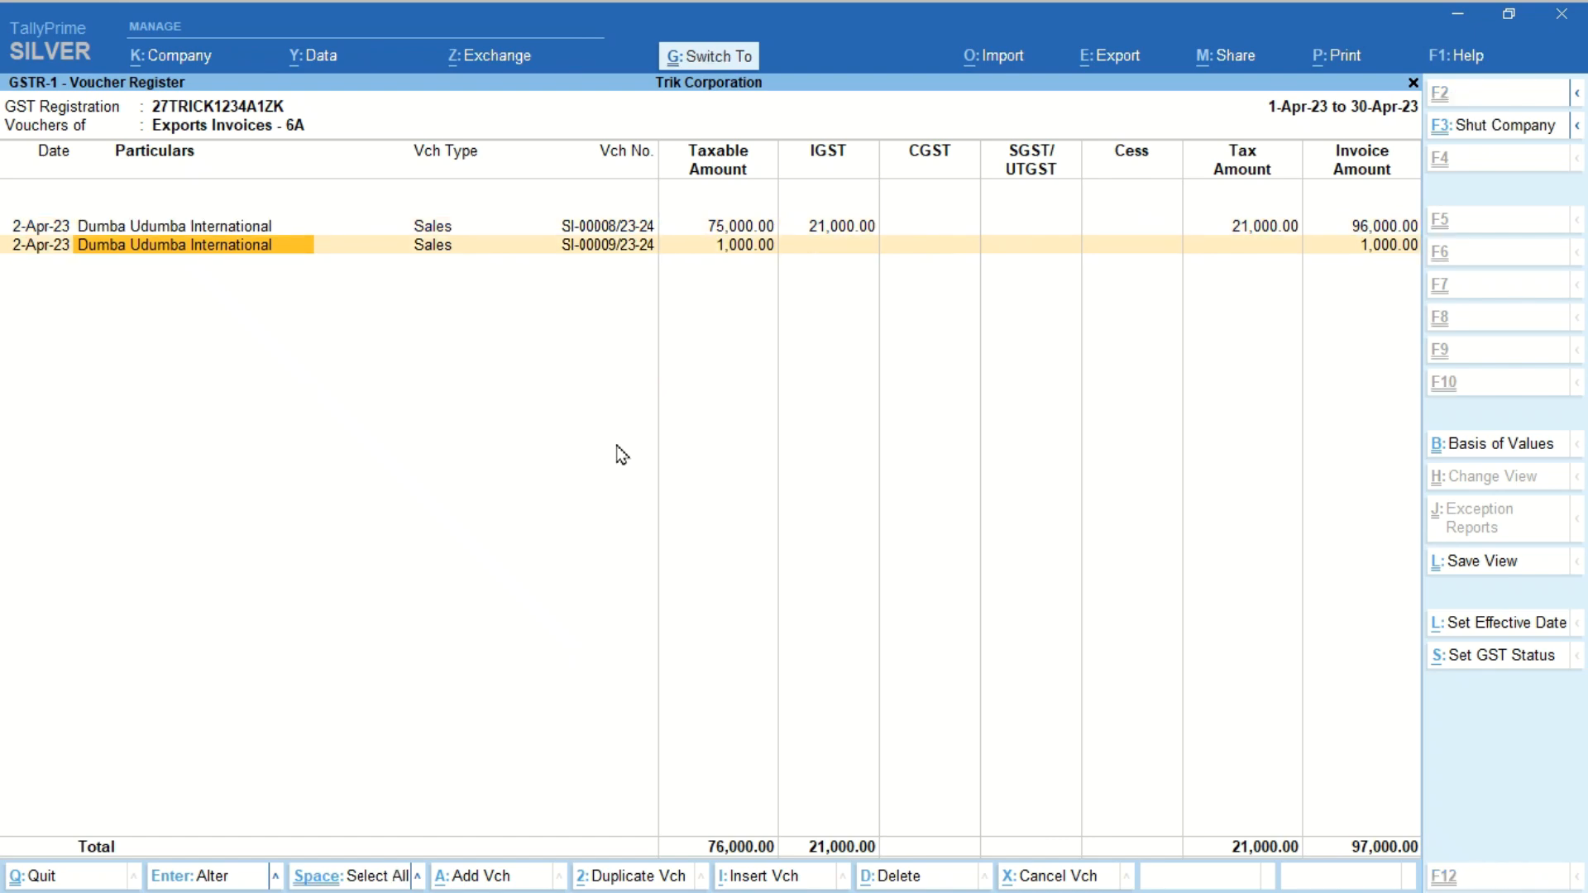
key("Up")
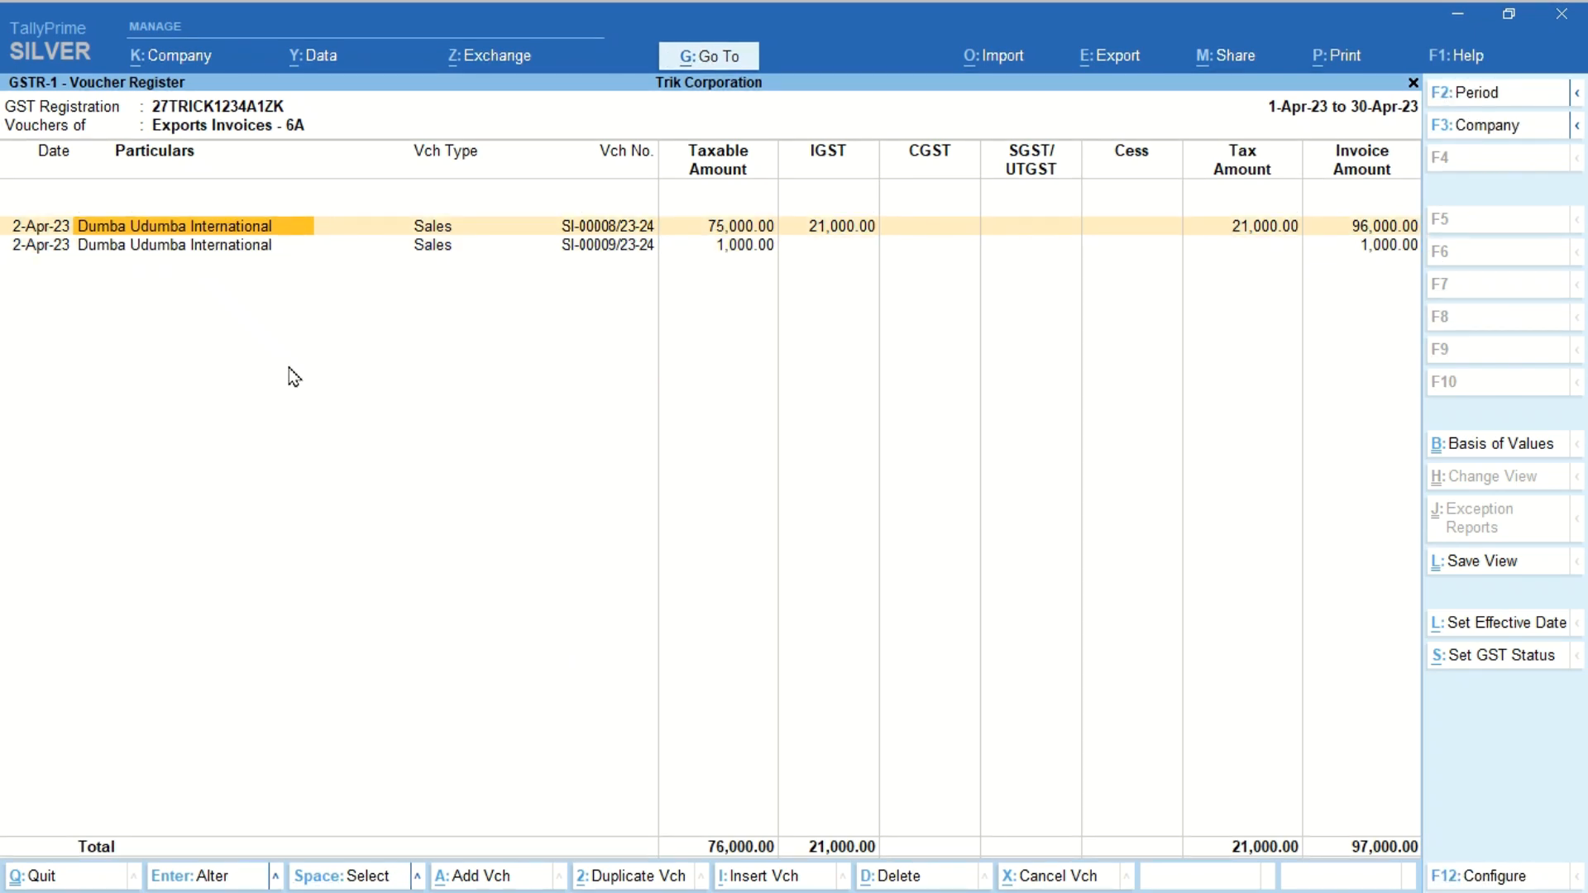
key("Return")
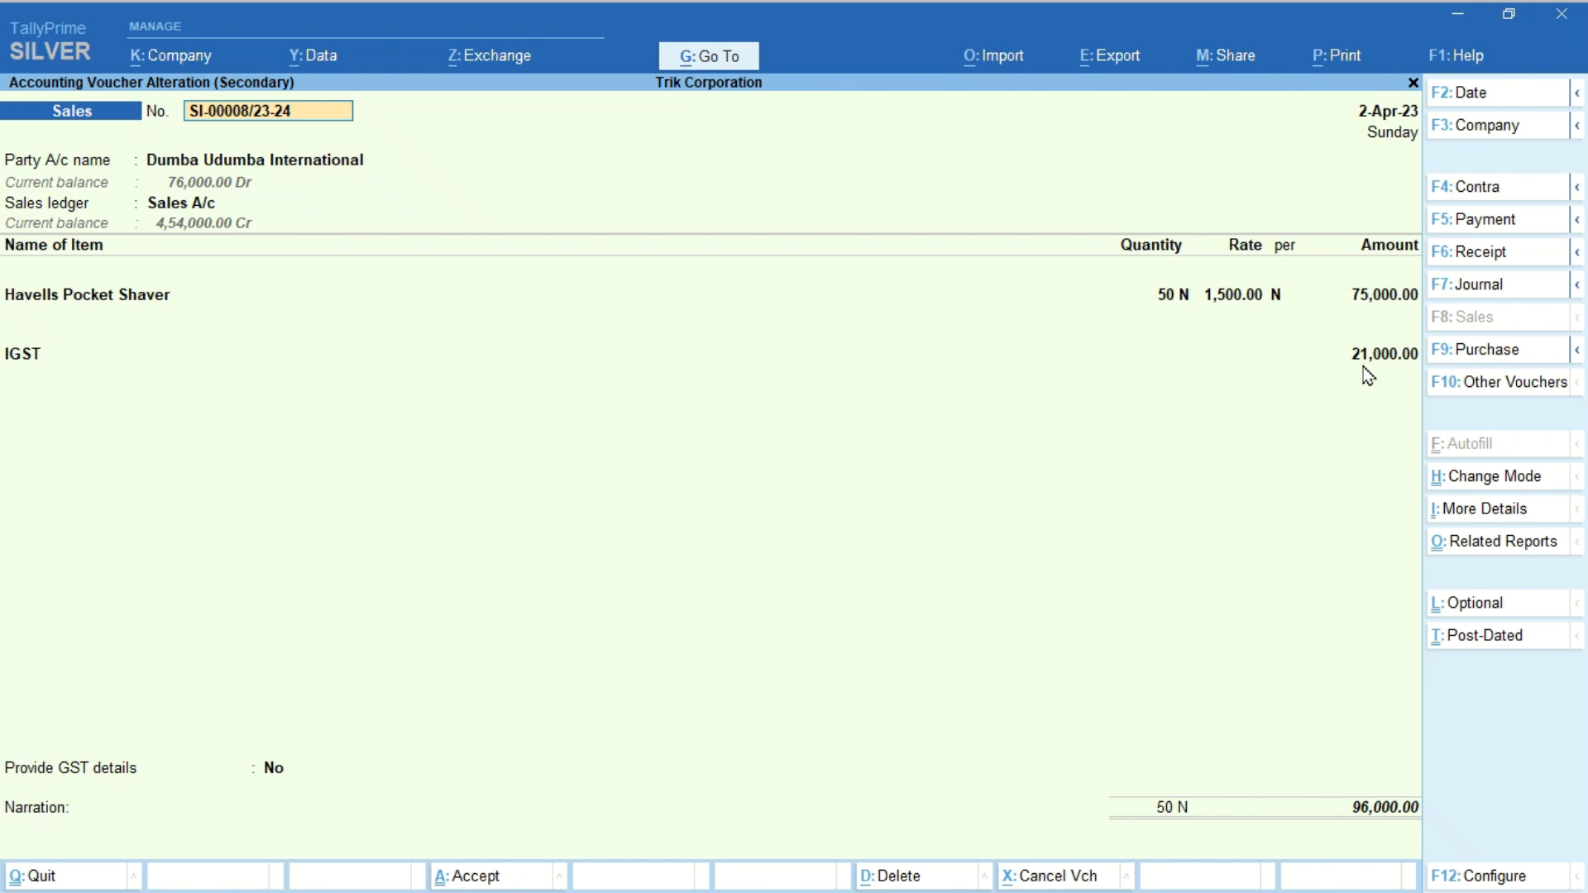
Step: Start a new Receipt voucher for the refund of the export tax
left_click(697, 60)
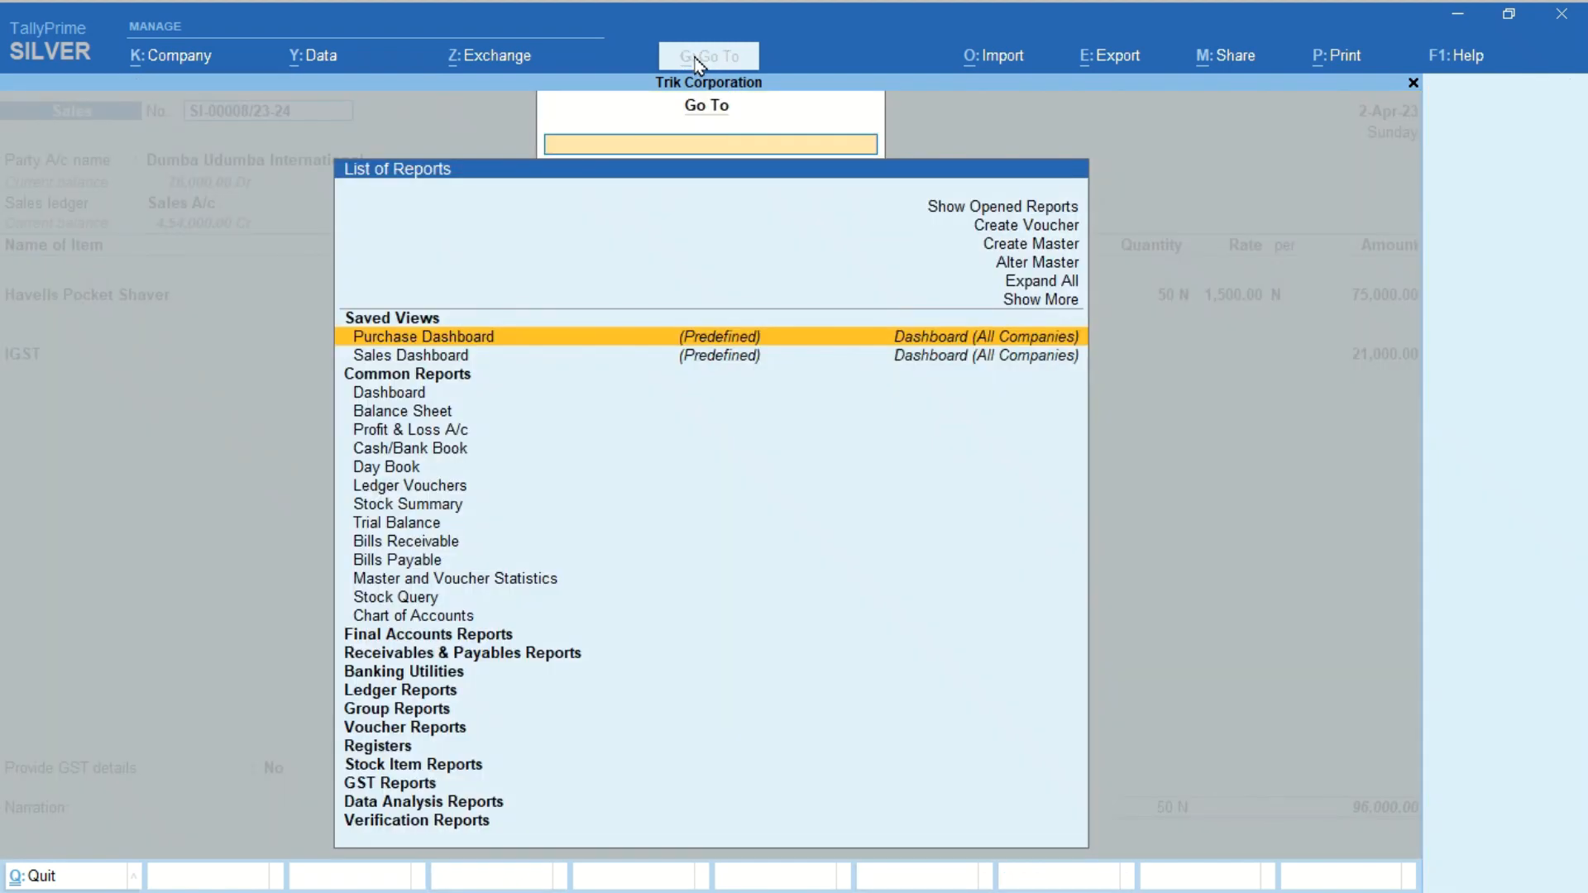
key("Up")
key("Up")
key("Up")
key("Up")
key("Up")
key("Up")
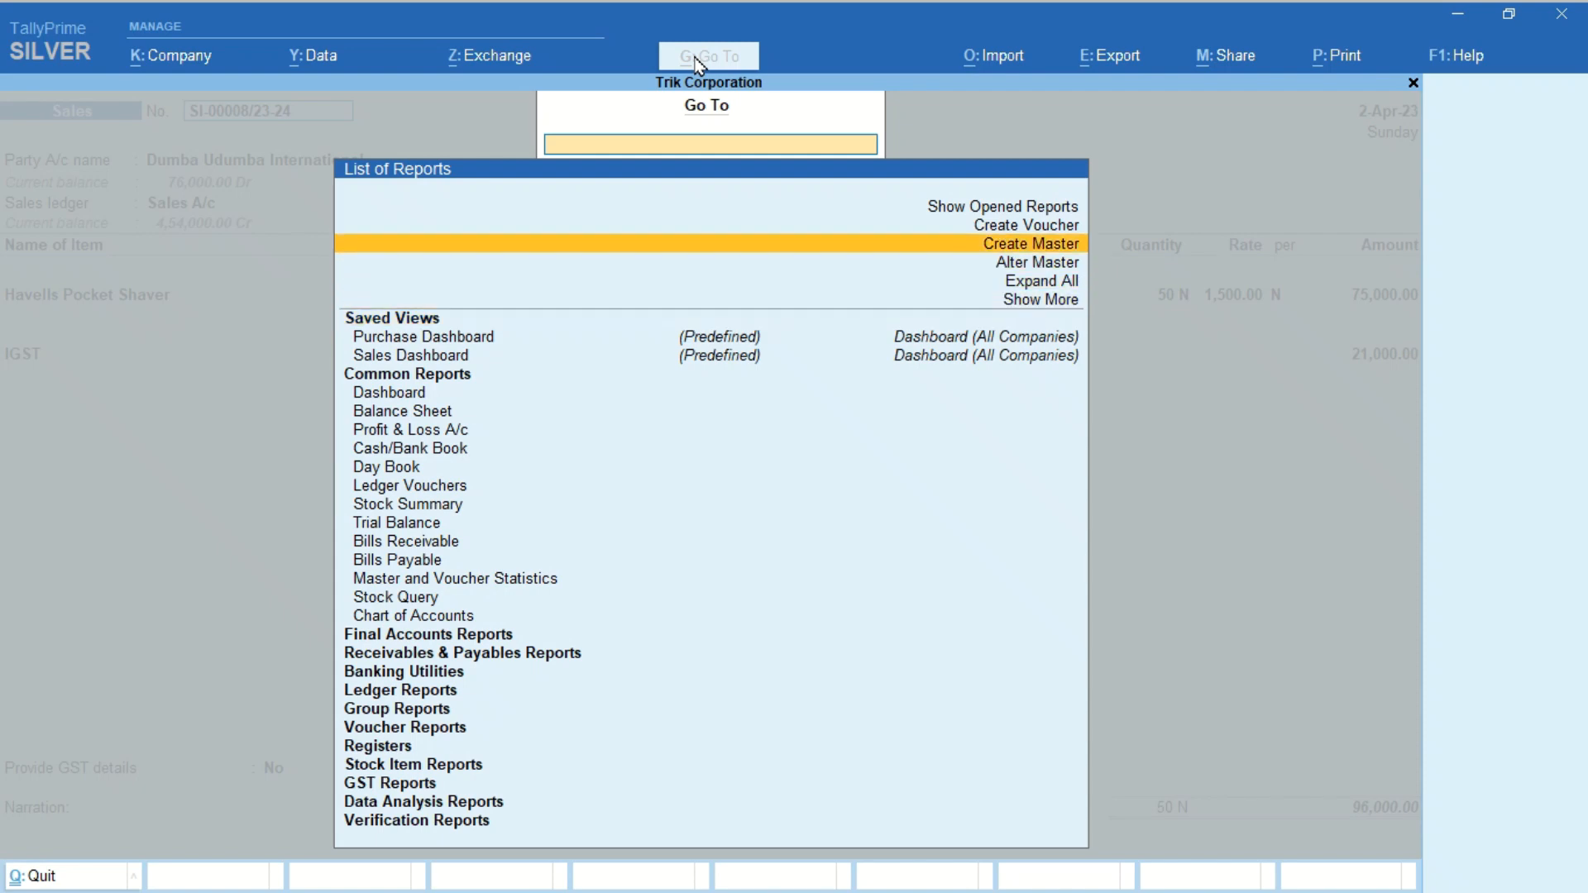
key("Return")
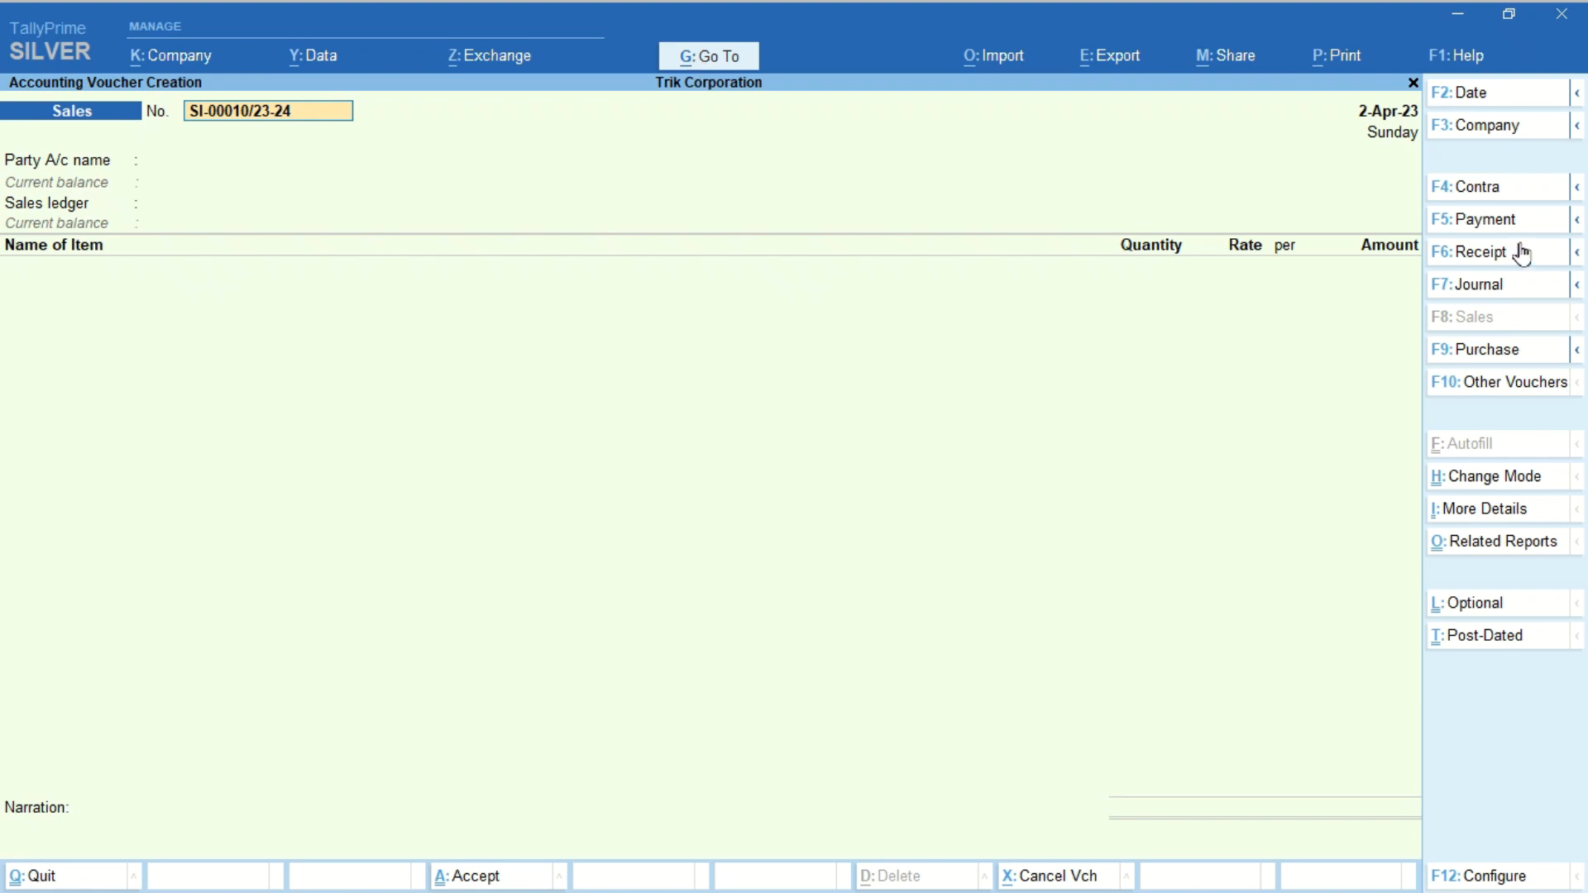
left_click(1486, 258)
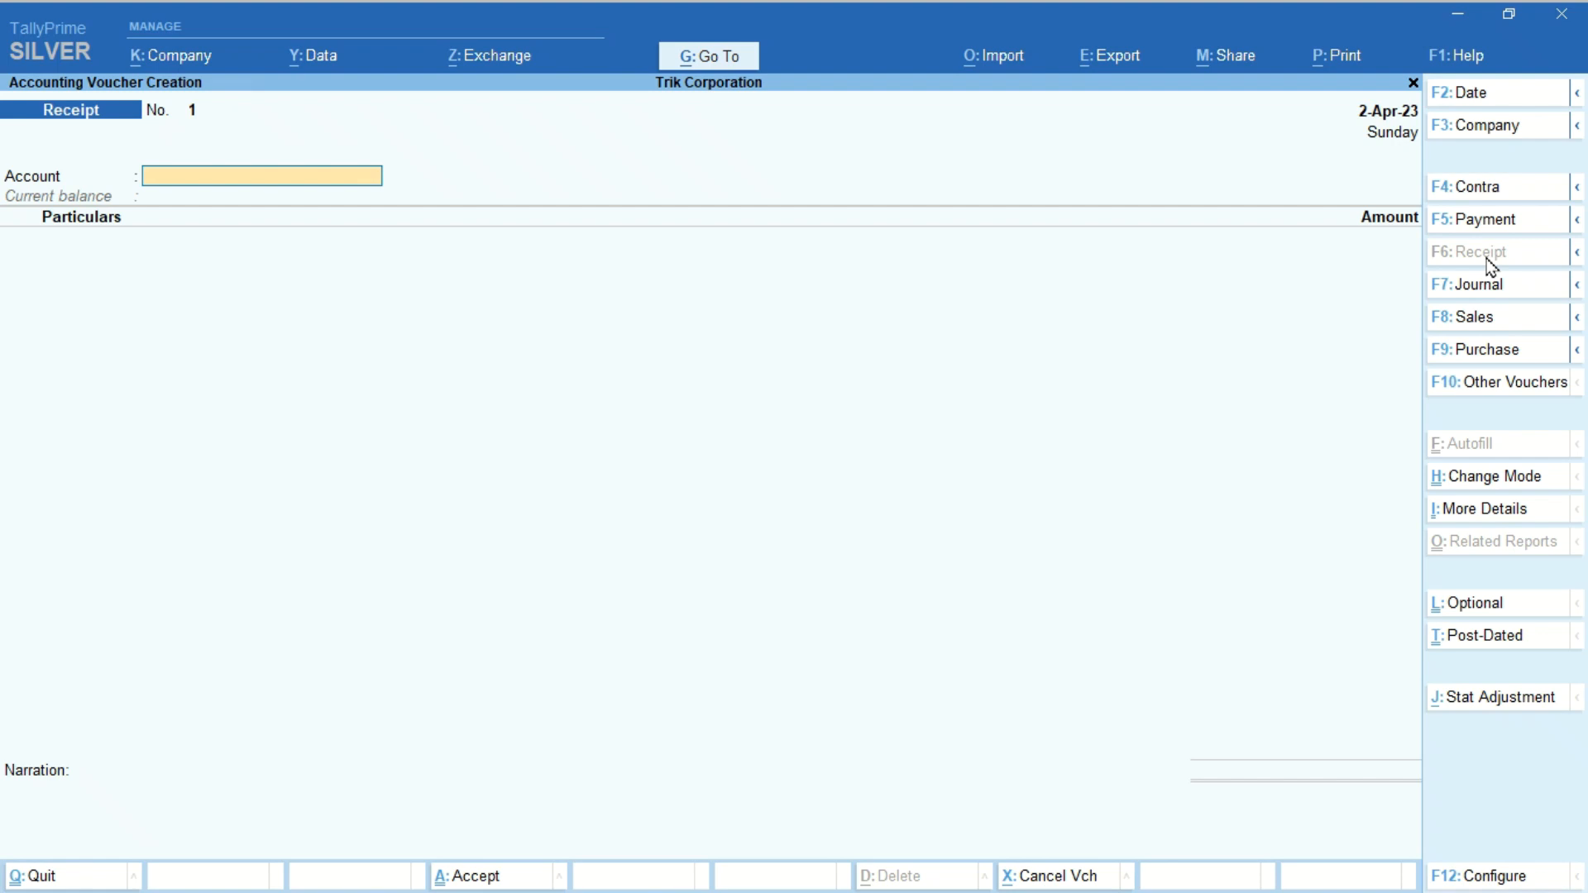
Step: Set Cash as the receipt account and choose Tax Paid on Exports as the ledger credited
type("H")
key("Return")
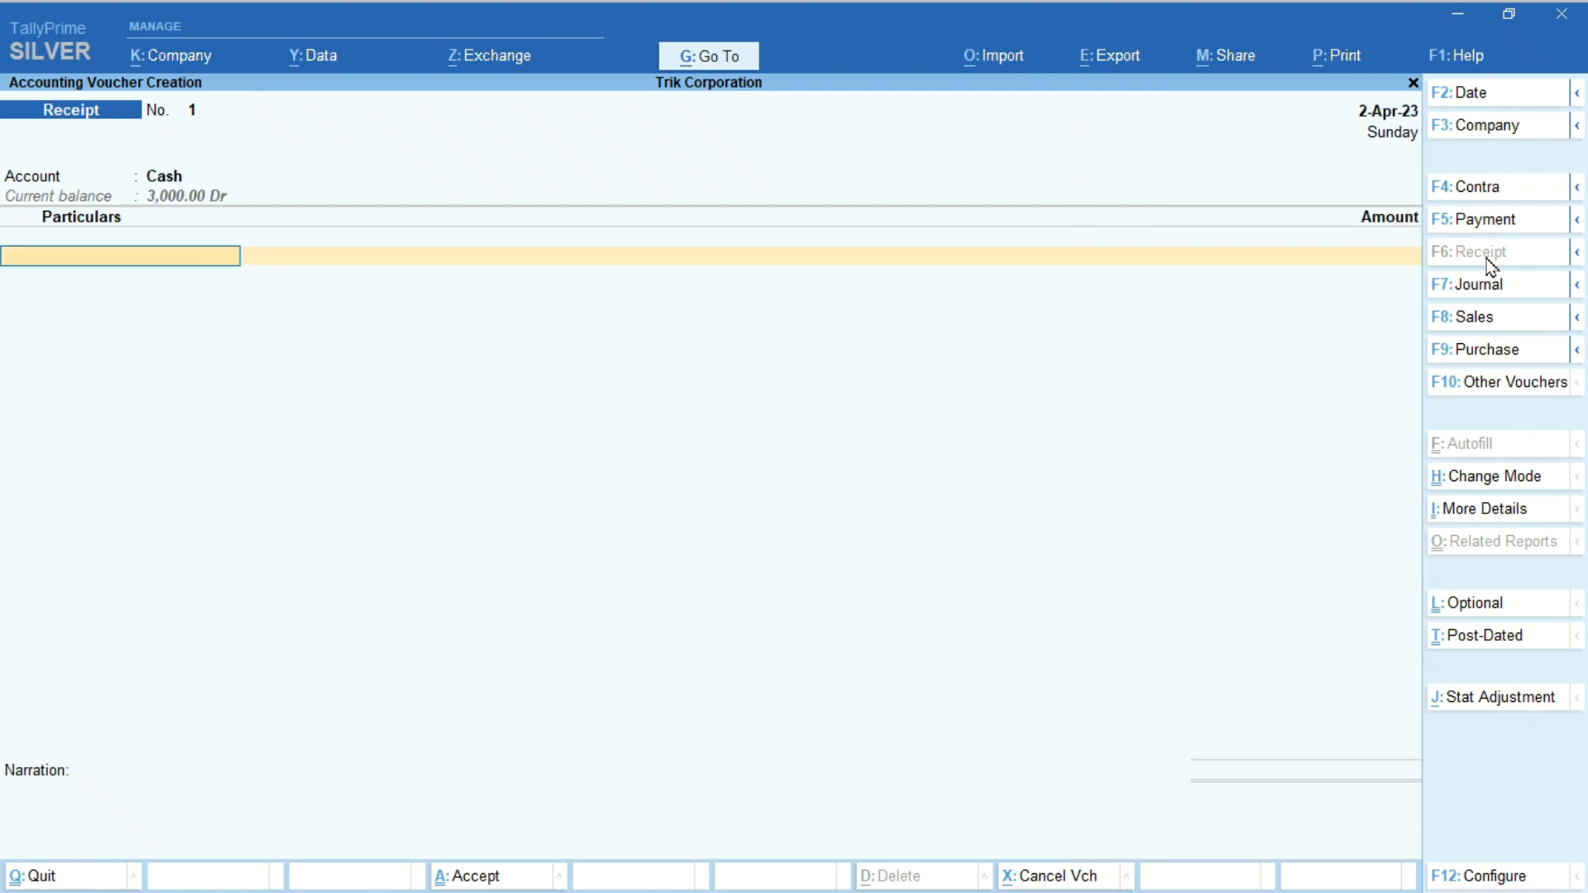
key("space")
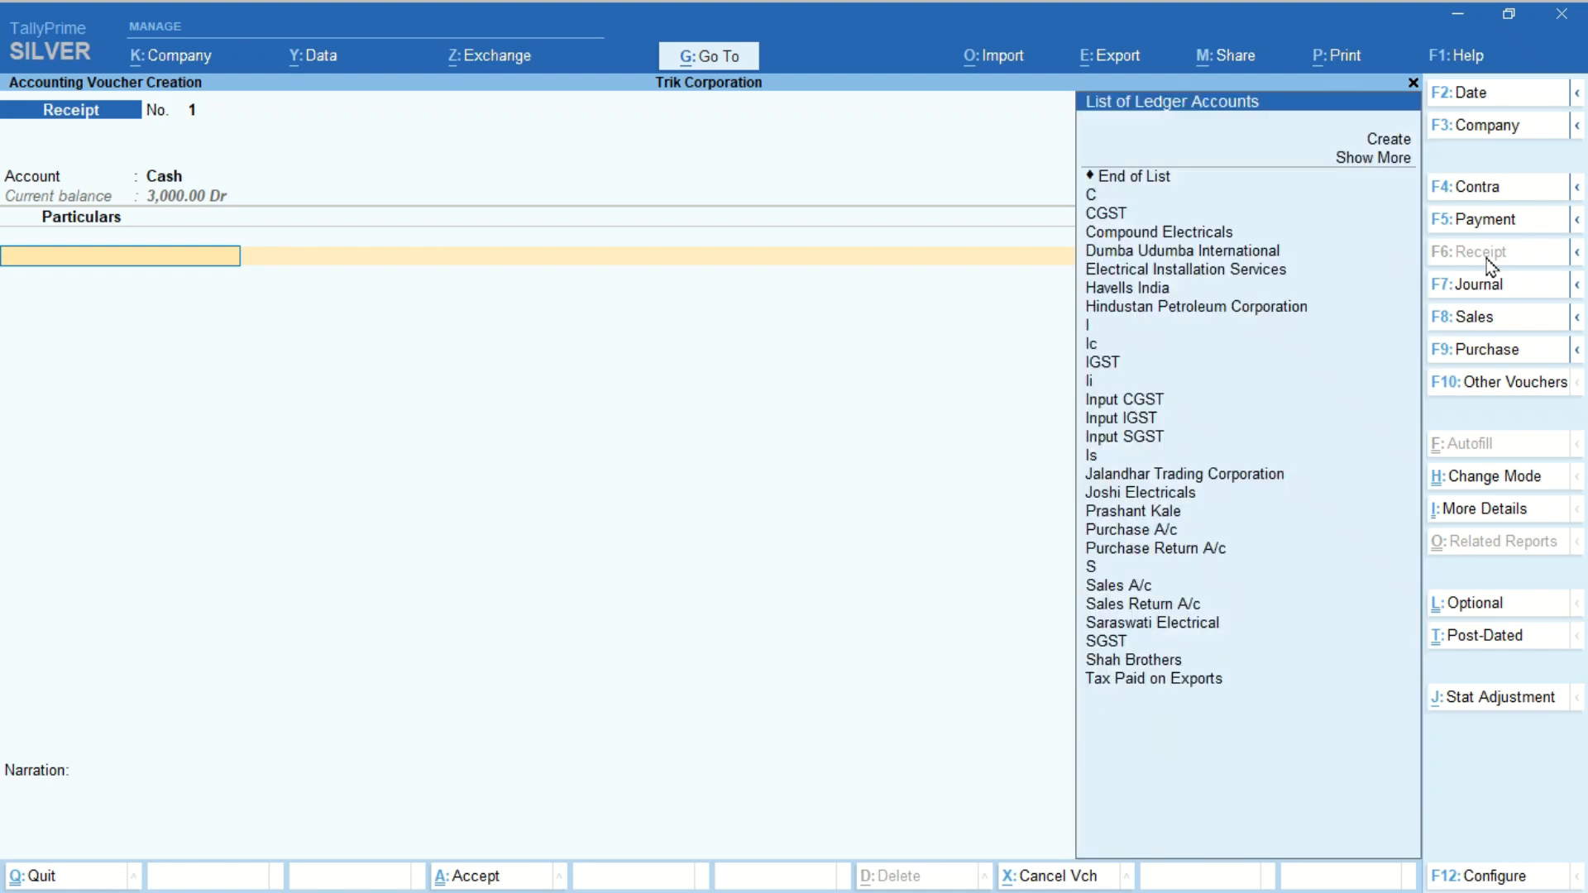
type("Tax")
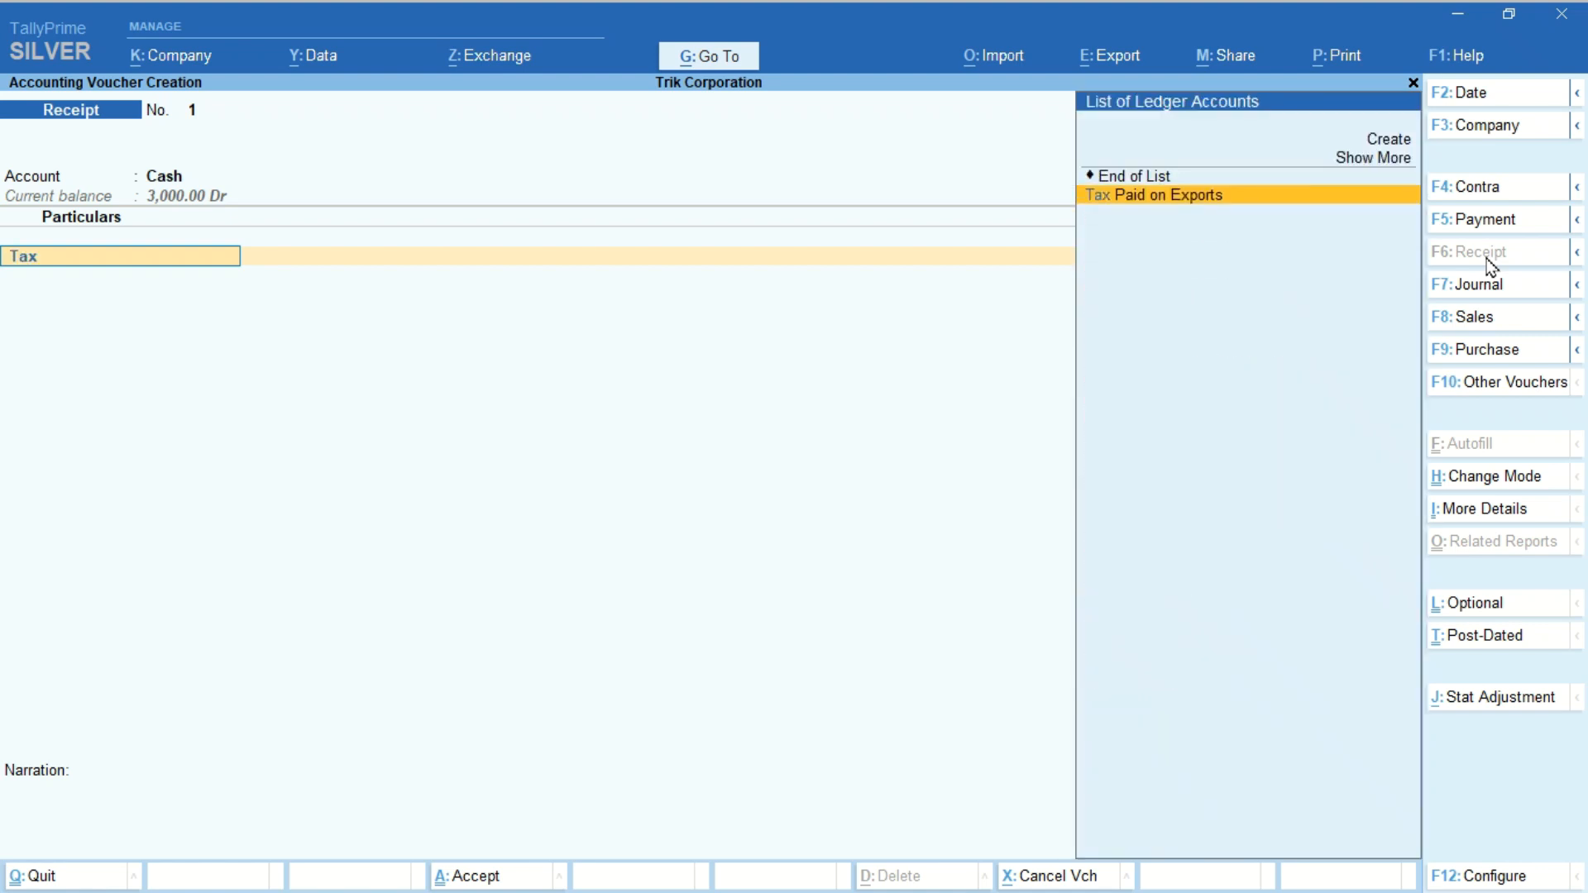
key("Return")
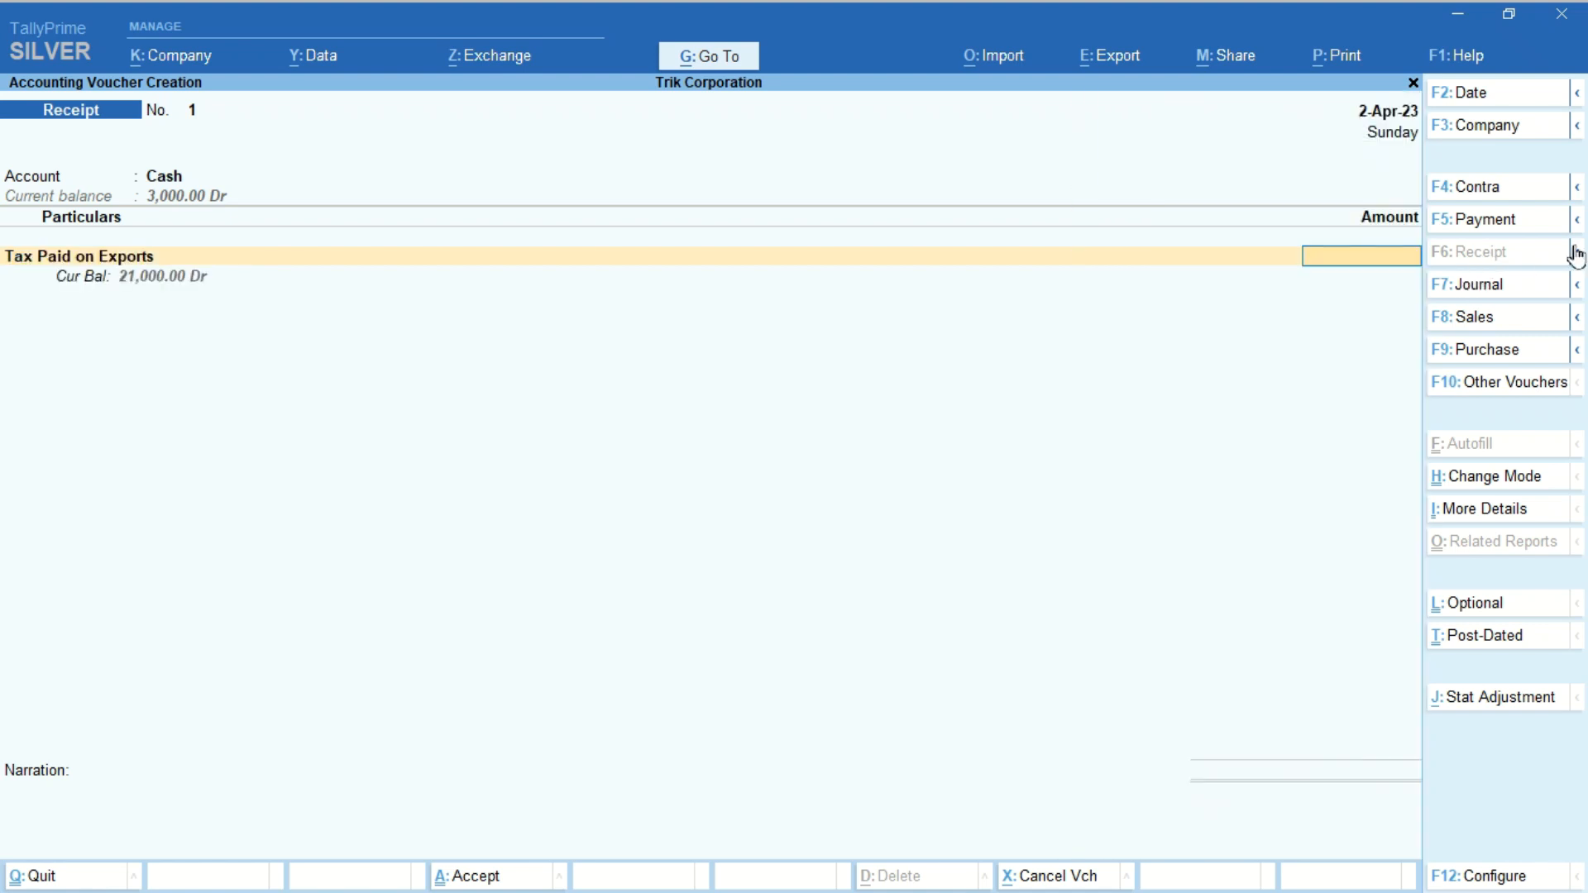
Step: Try 21,000 as the receipt amount, discard the voucher without saving and return to the export invoices register
type("1")
key("BackSpace")
type("21,000")
key("BackSpace")
key("Escape")
key("y")
key("BackSpace")
key("Escape")
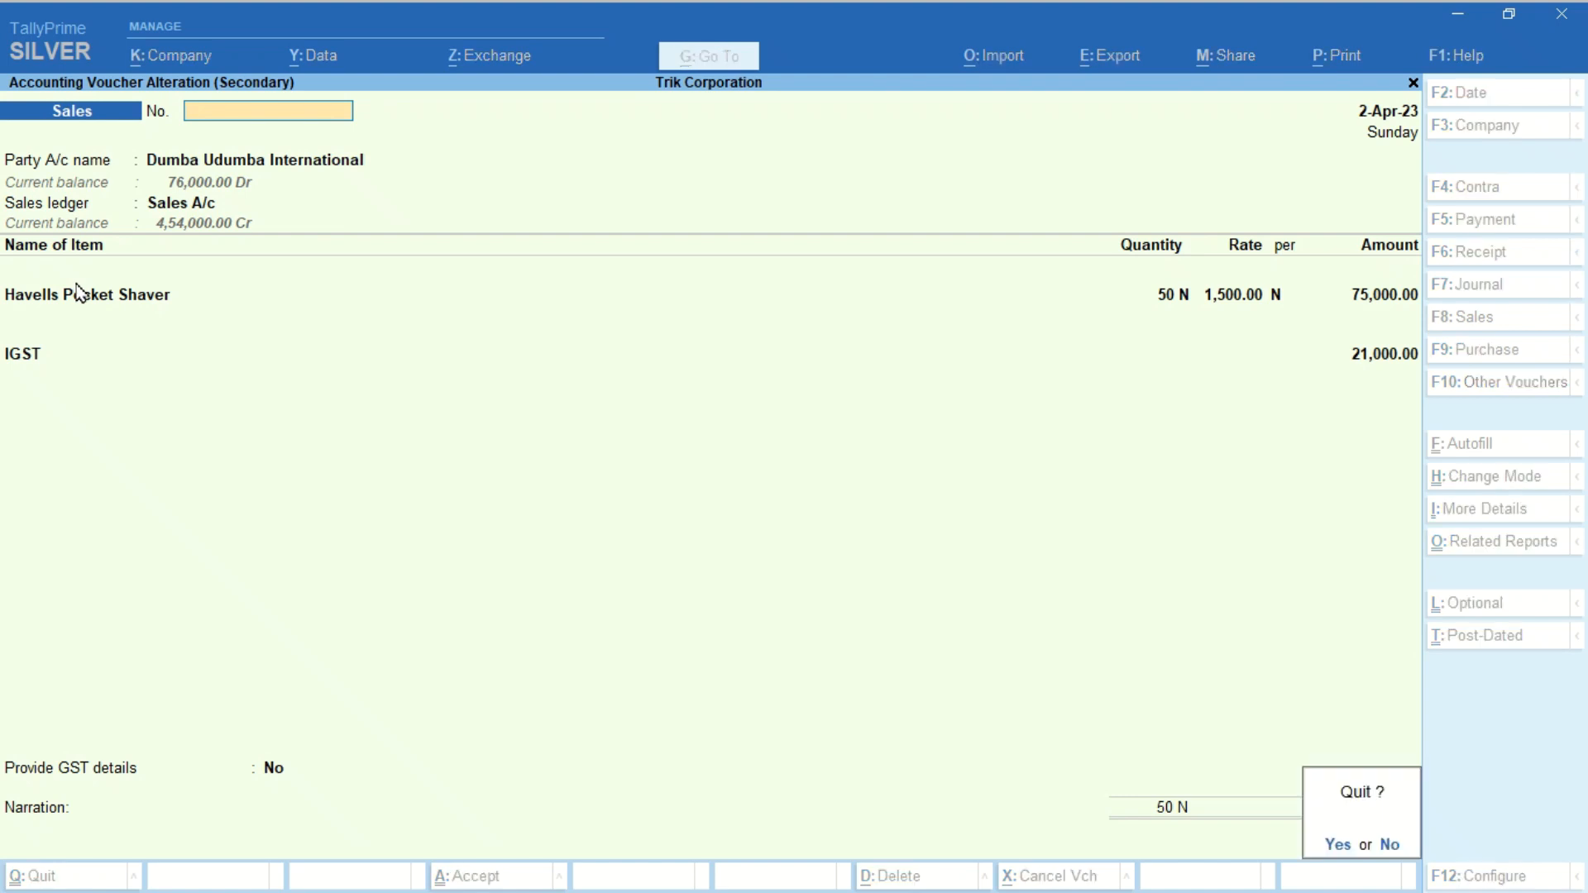
key("y")
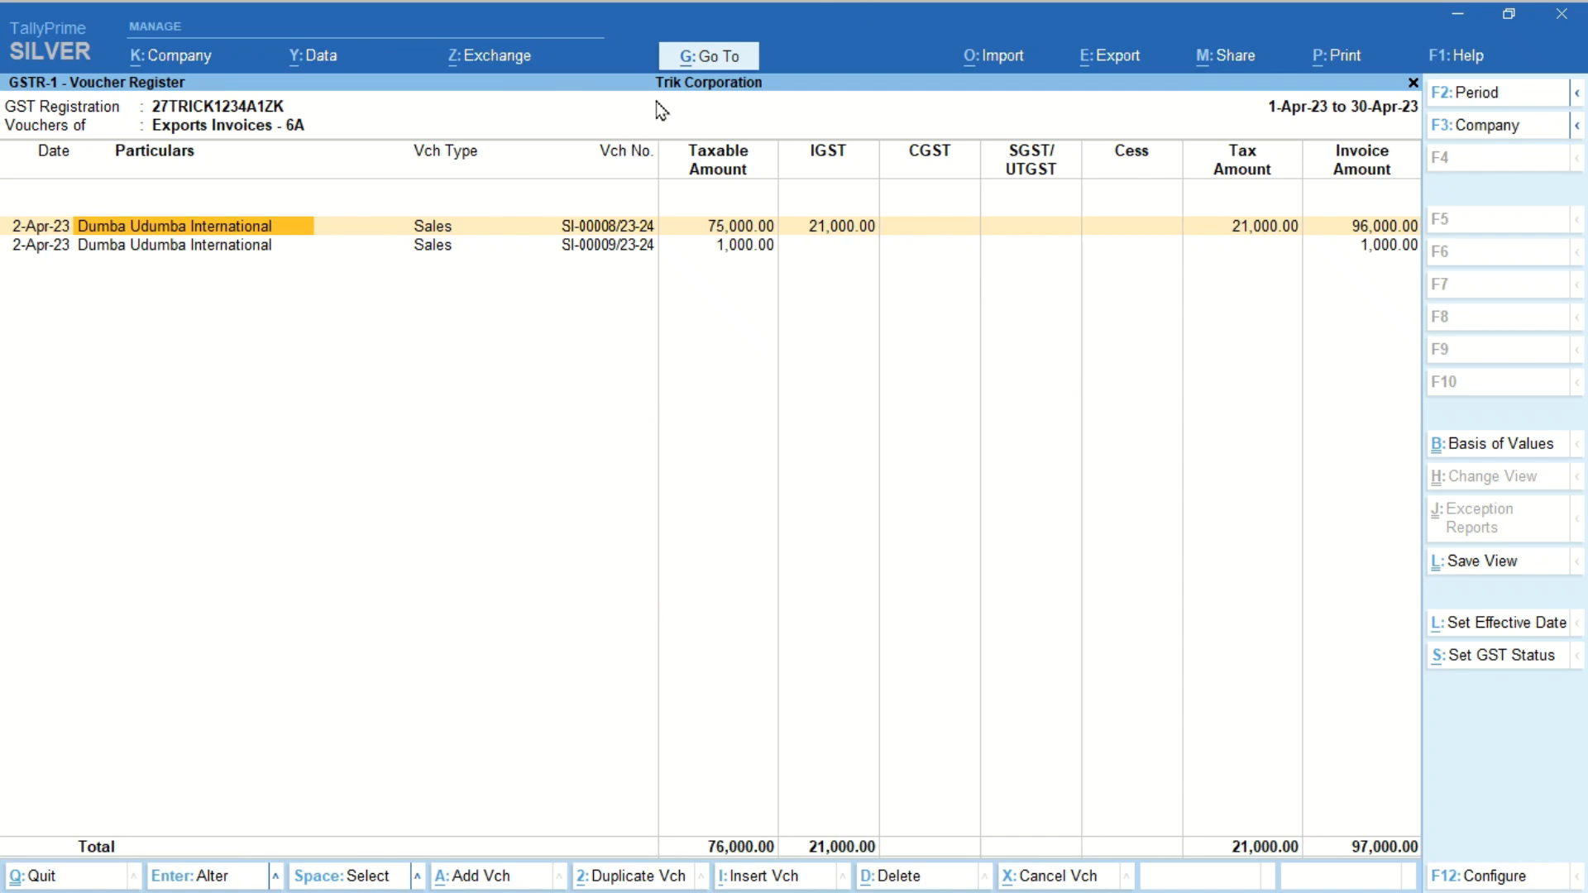
Step: Open the Balance Sheet report
key("Down")
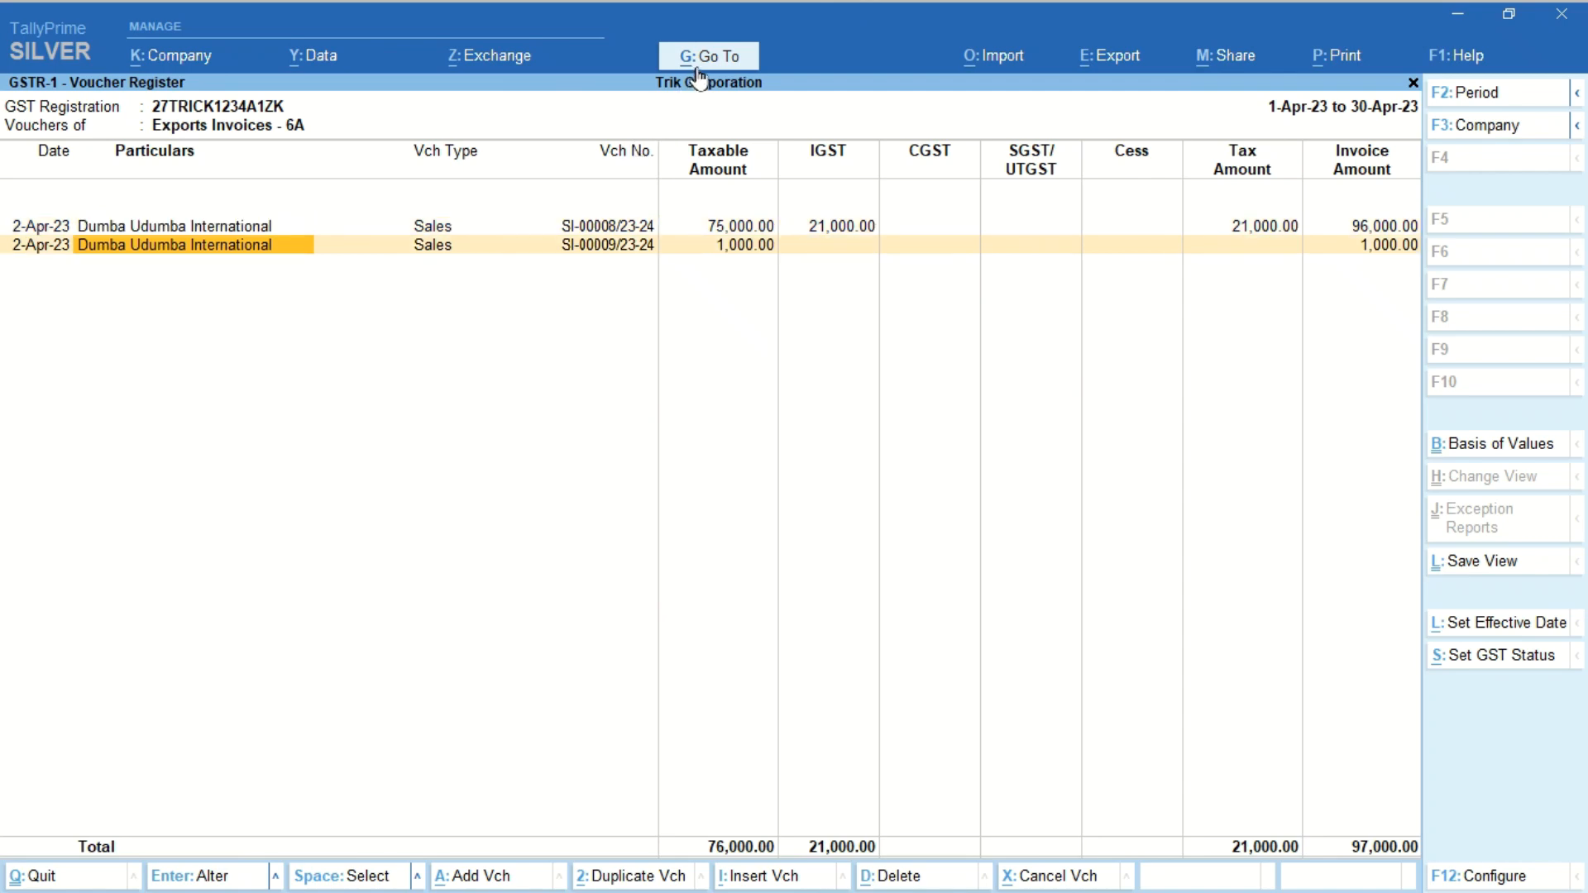
left_click(699, 64)
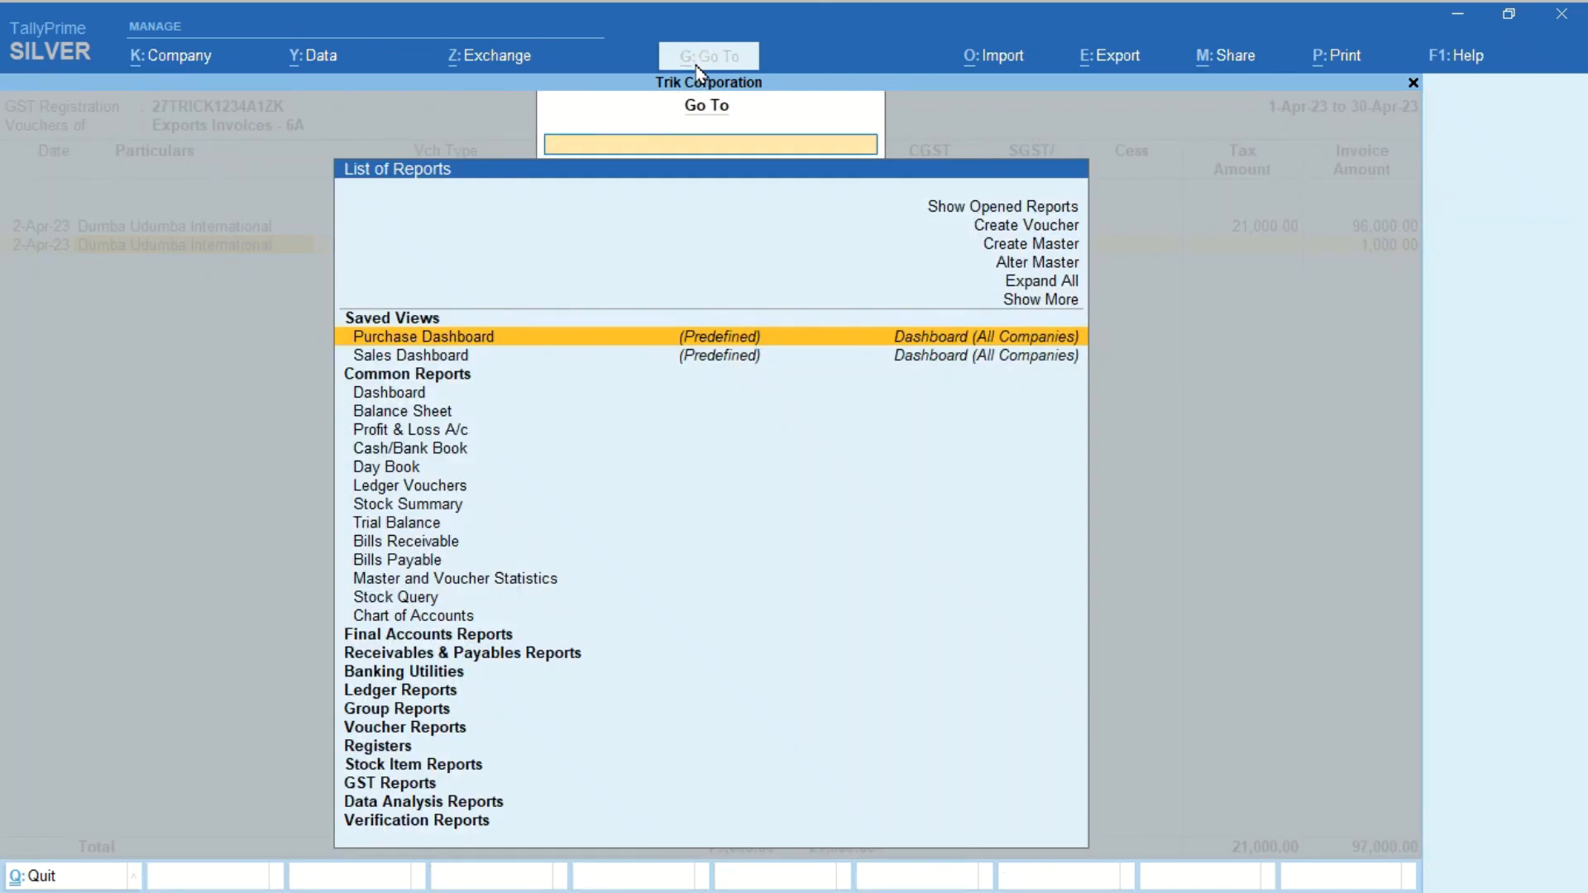
type("Bal")
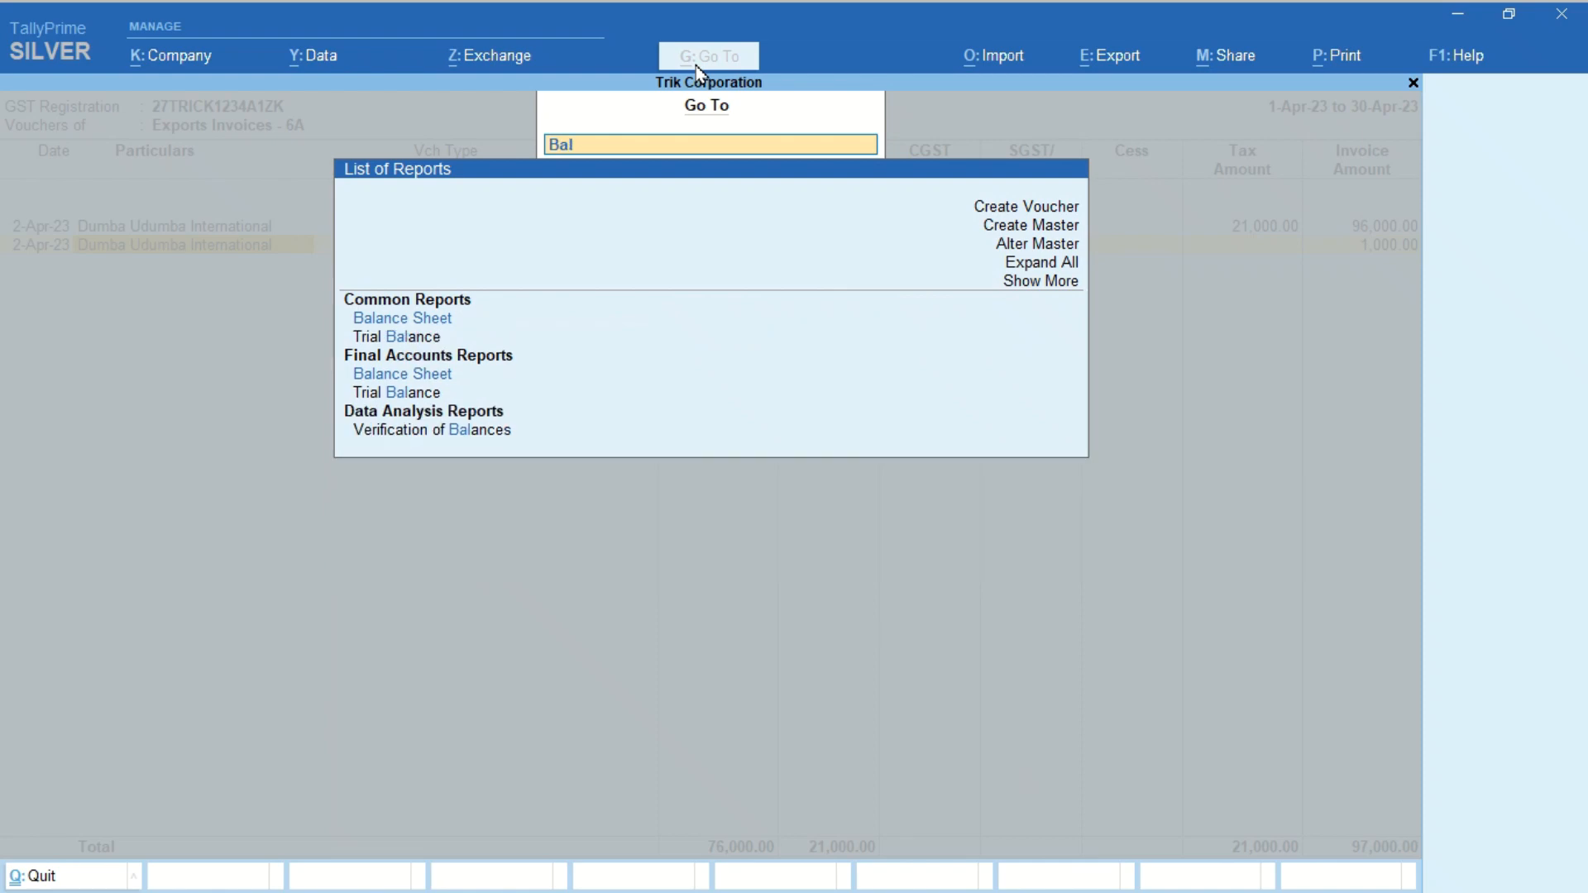
key("Down")
key("Down")
key("Up")
key("Return")
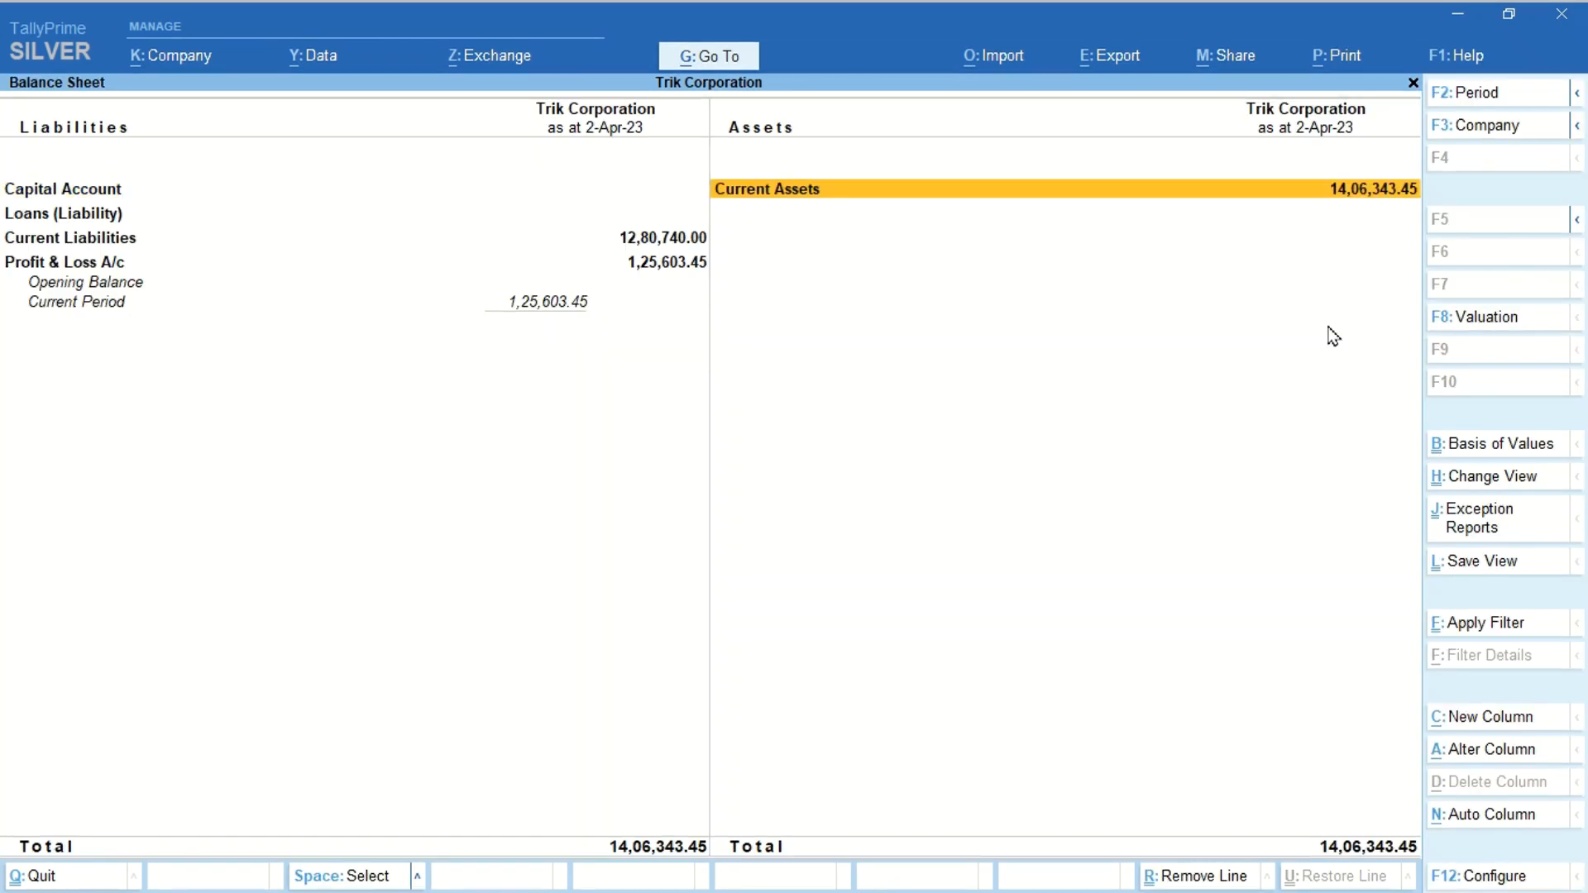
Step: Show the Balance Sheet in detail and check Tax Paid on Exports under Current Assets
key("alt+F5")
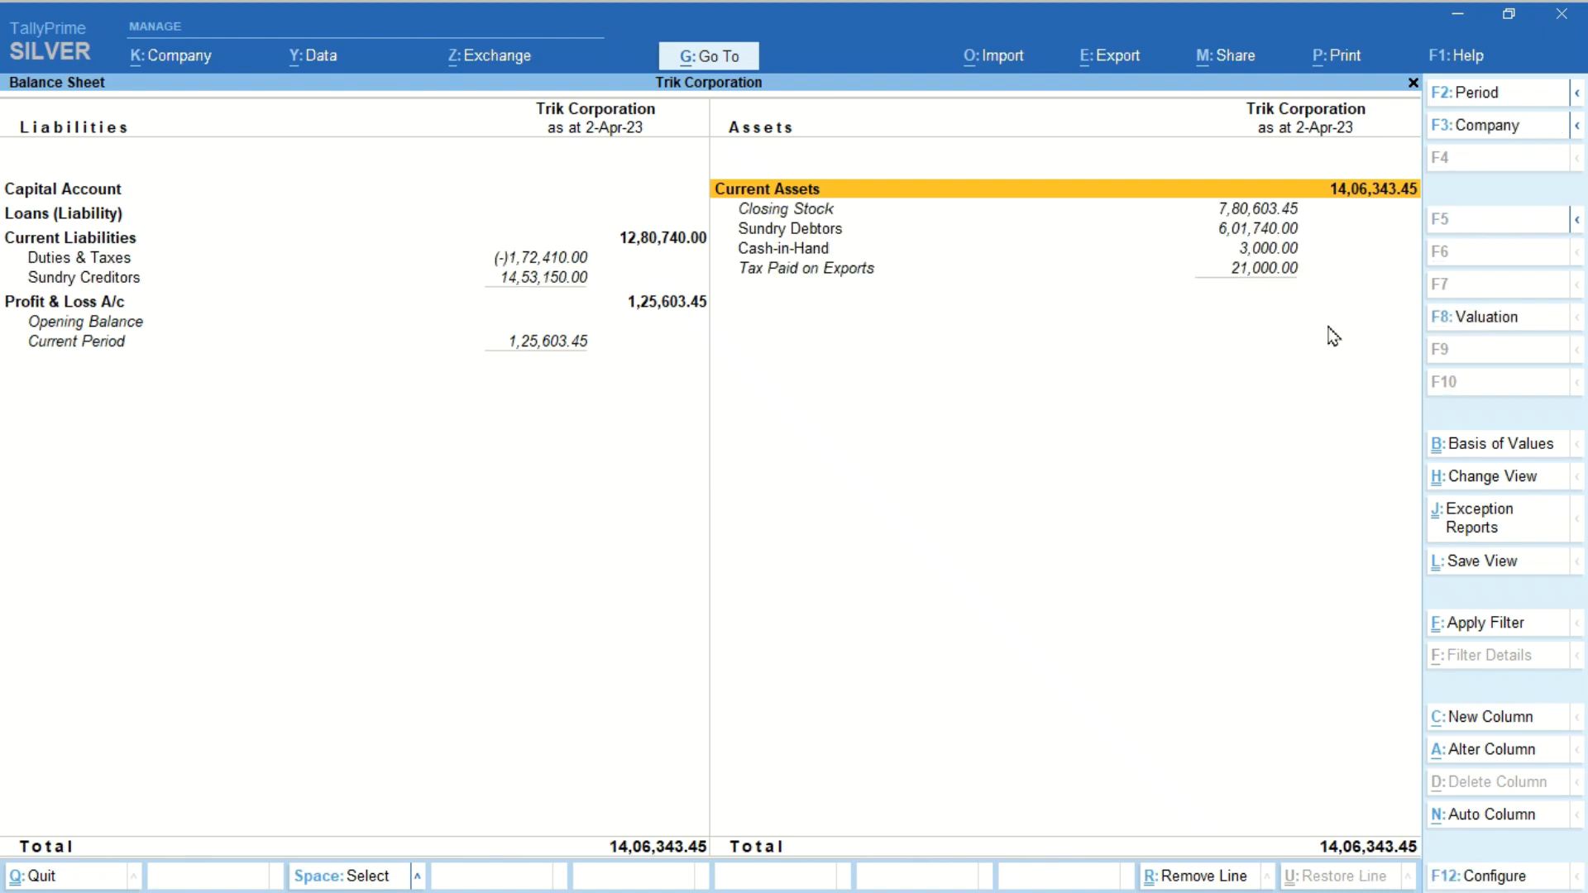
key("Down")
key("Down")
key("Down")
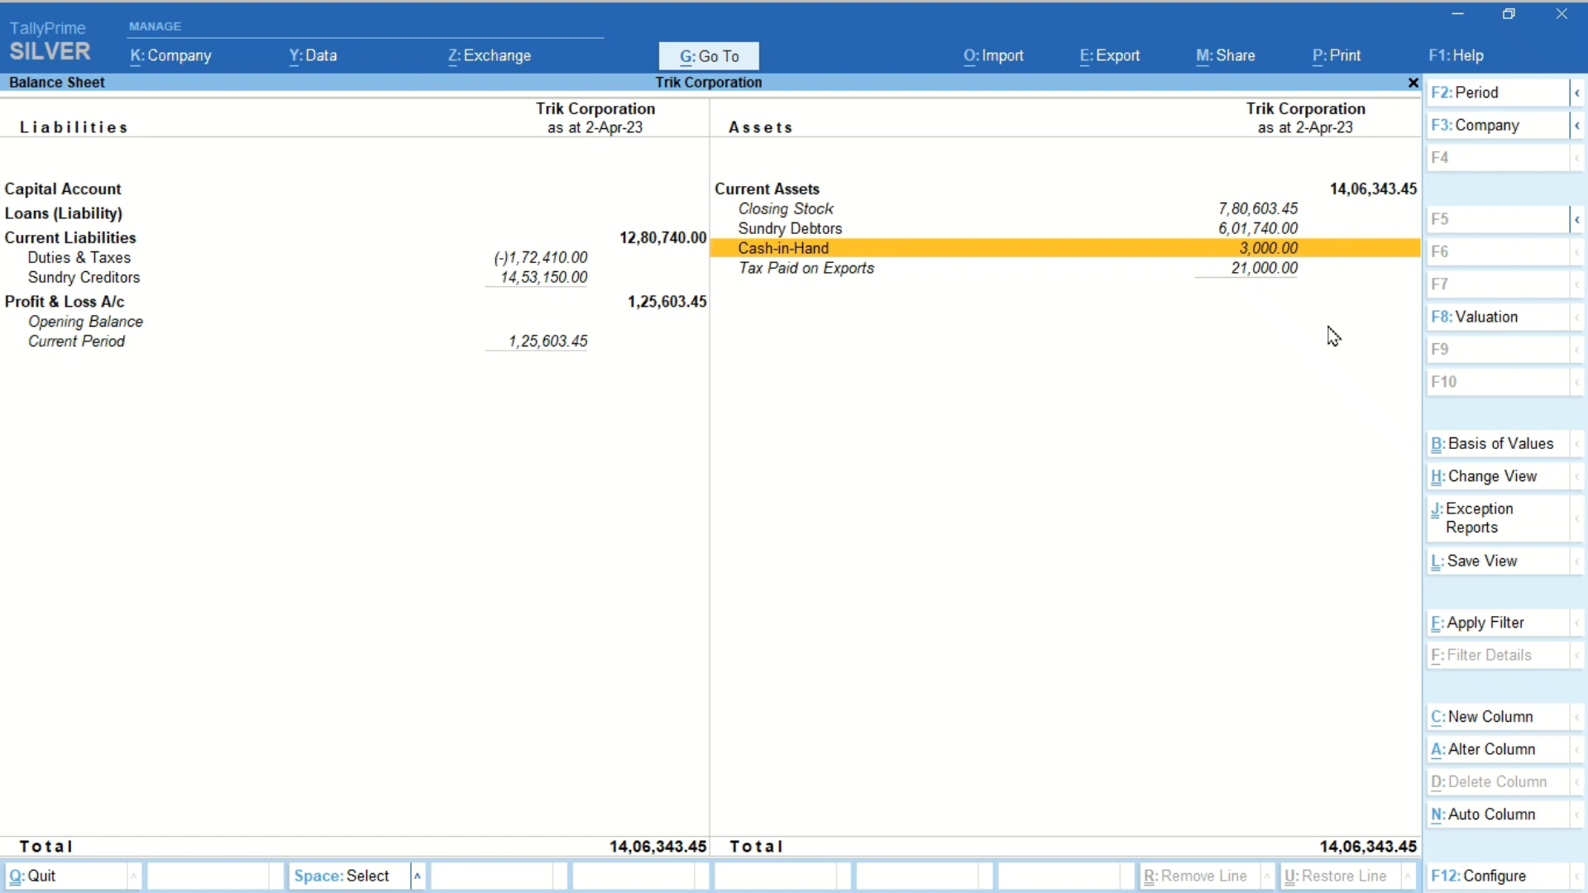
key("Down")
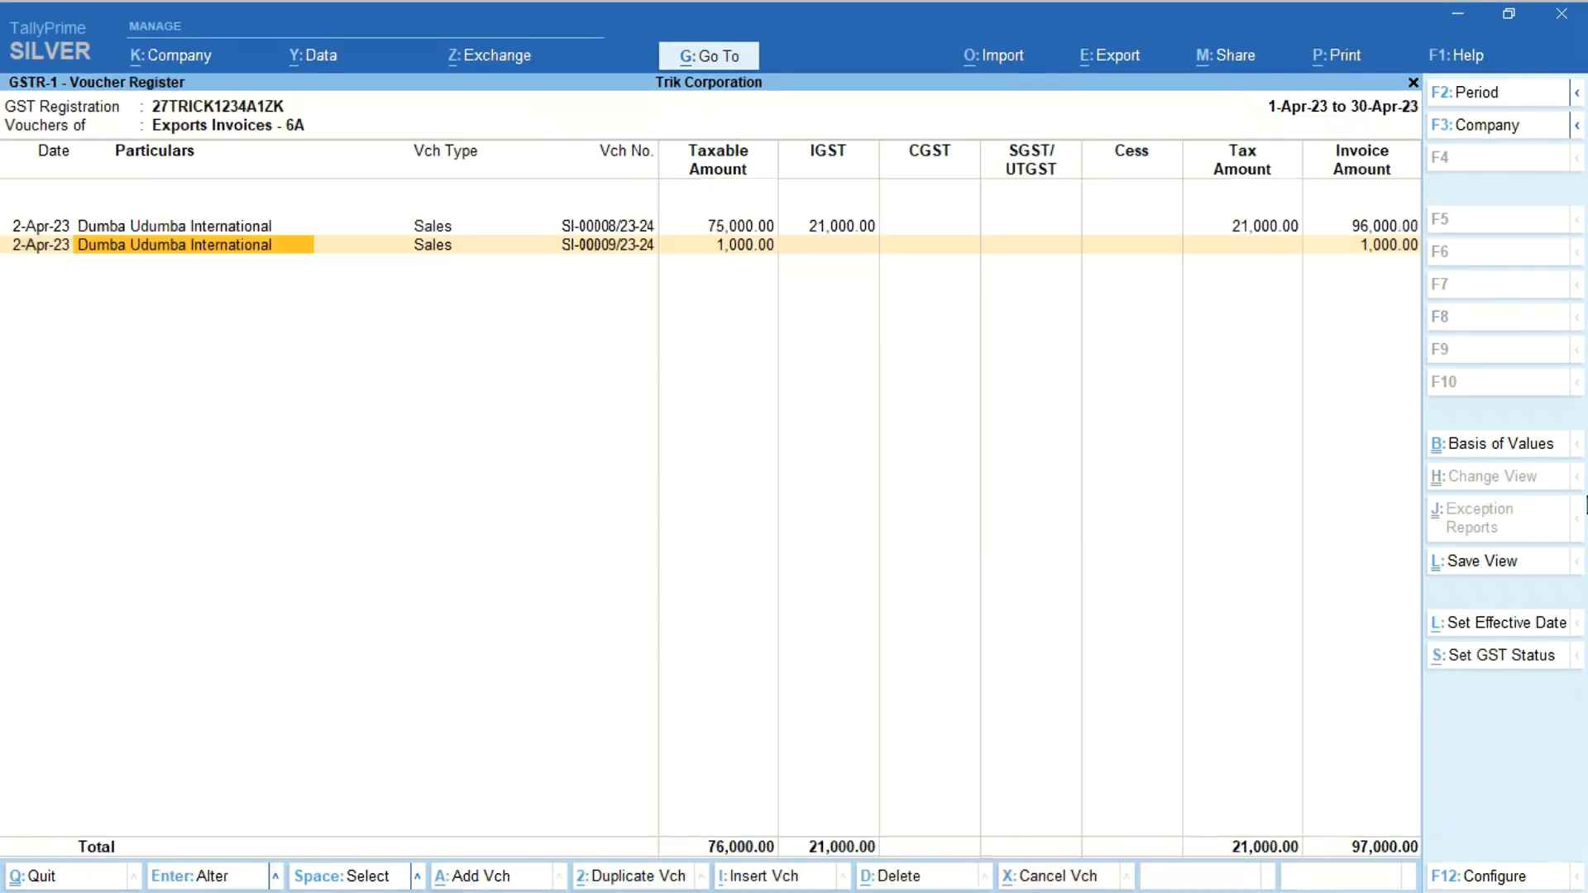
Step: Close the export invoices register, quit the empty sales voucher and return to the Gateway of Tally
key("Escape")
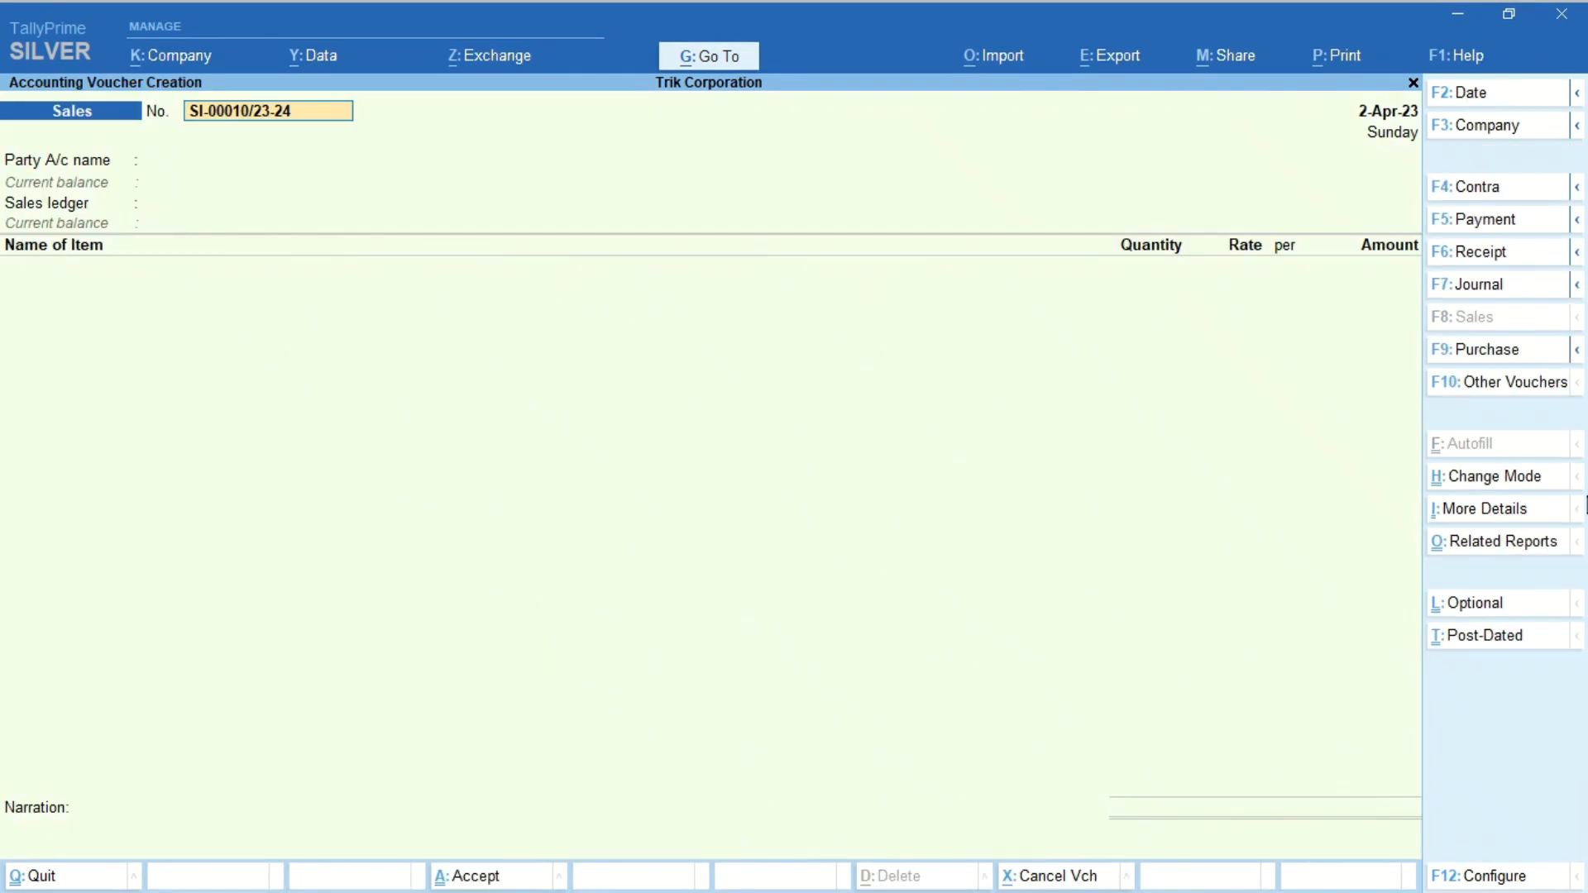
key("BackSpace")
key("Escape")
key("y")
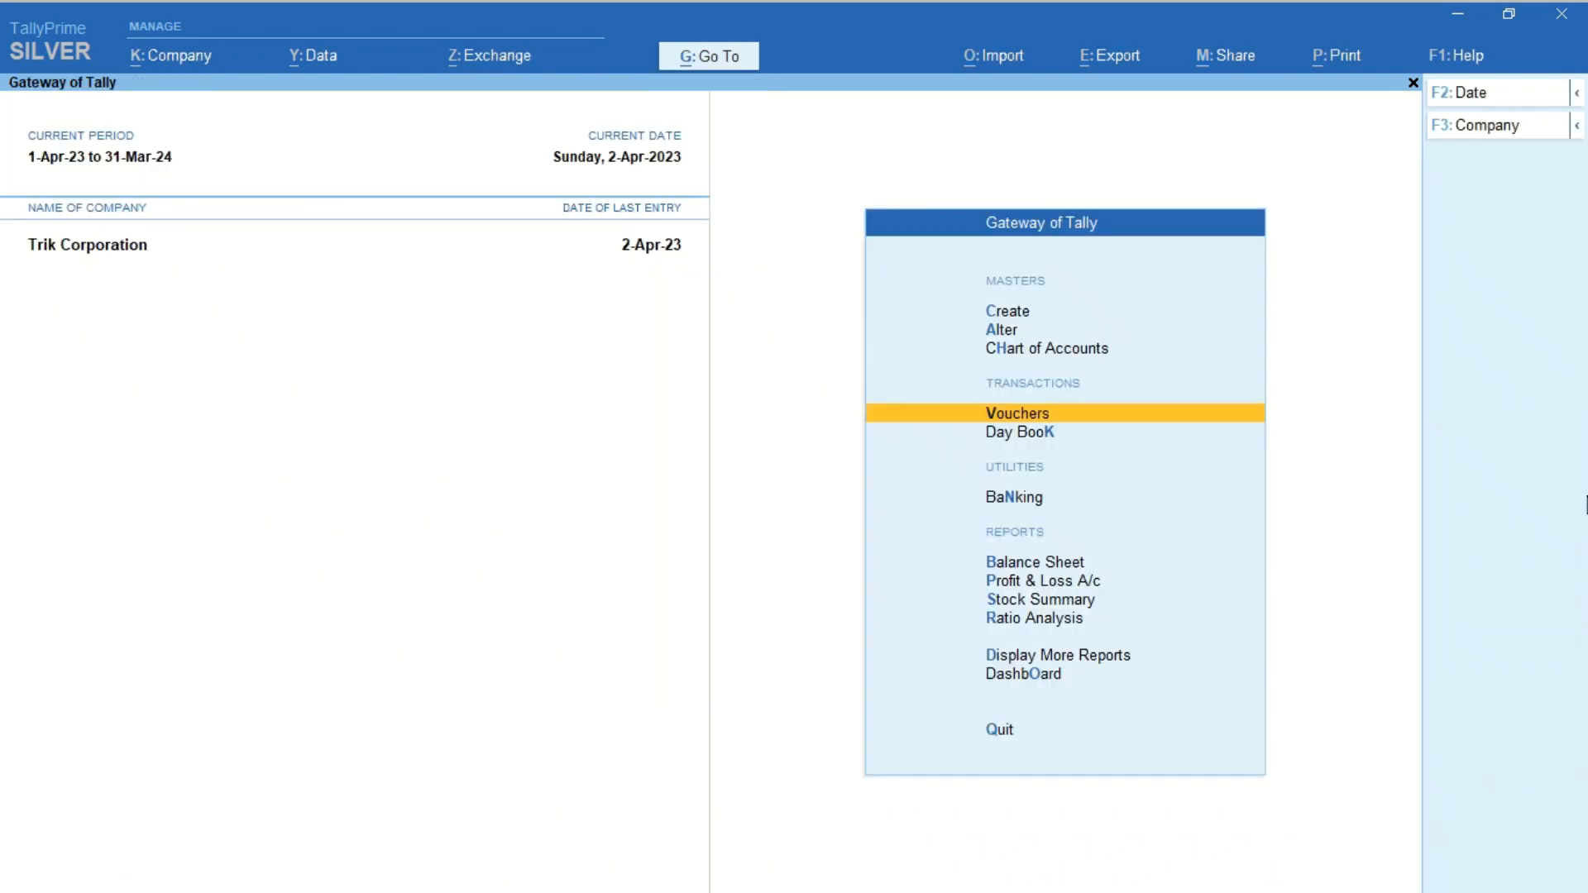
key("ctrl")
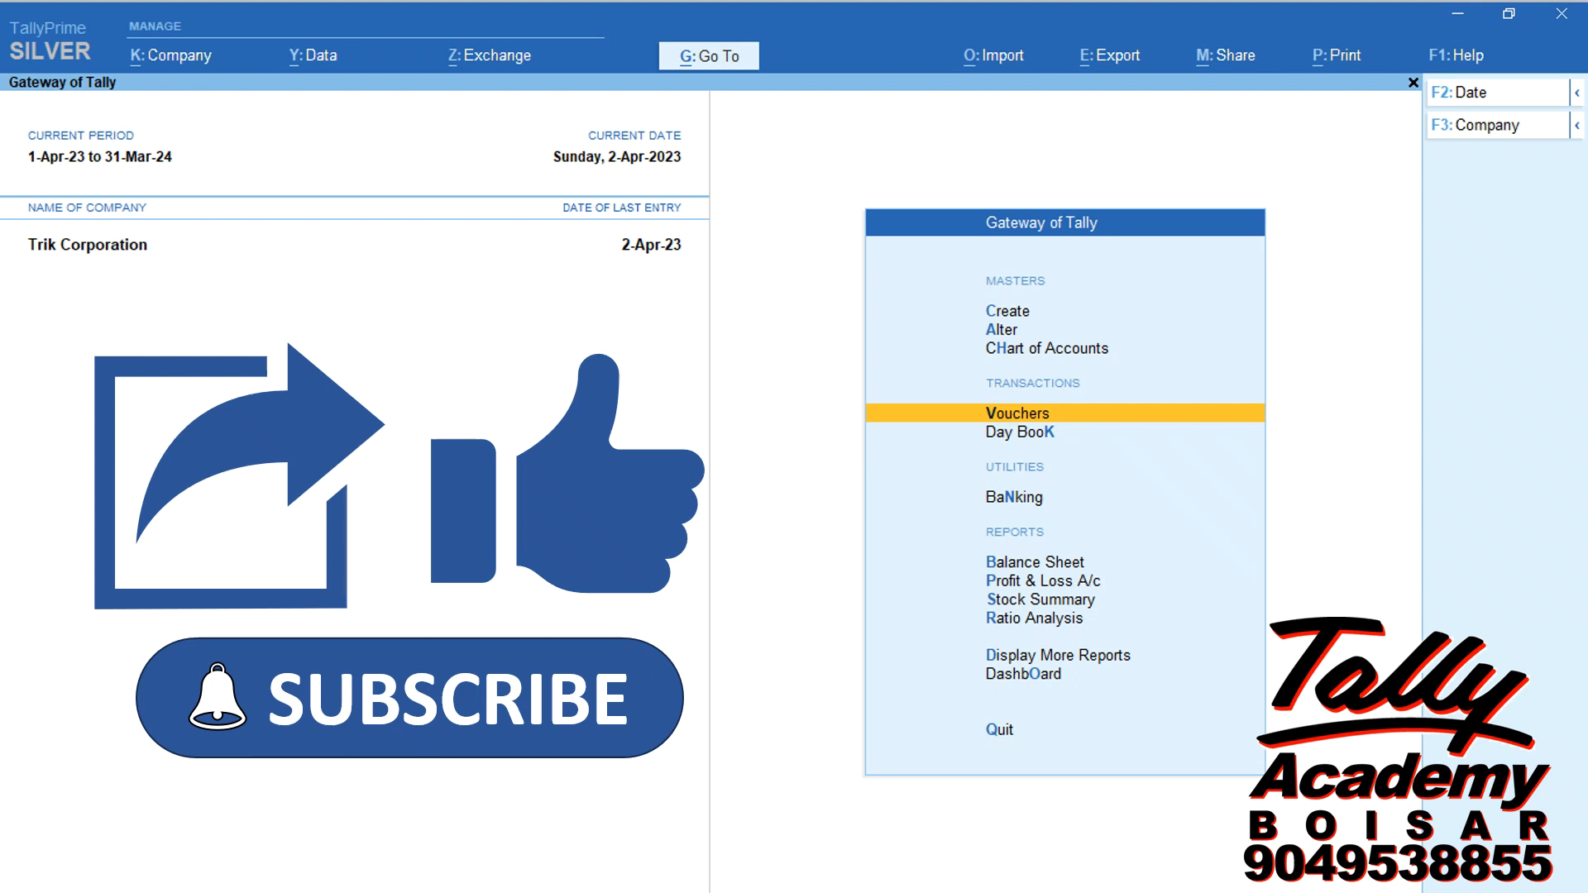